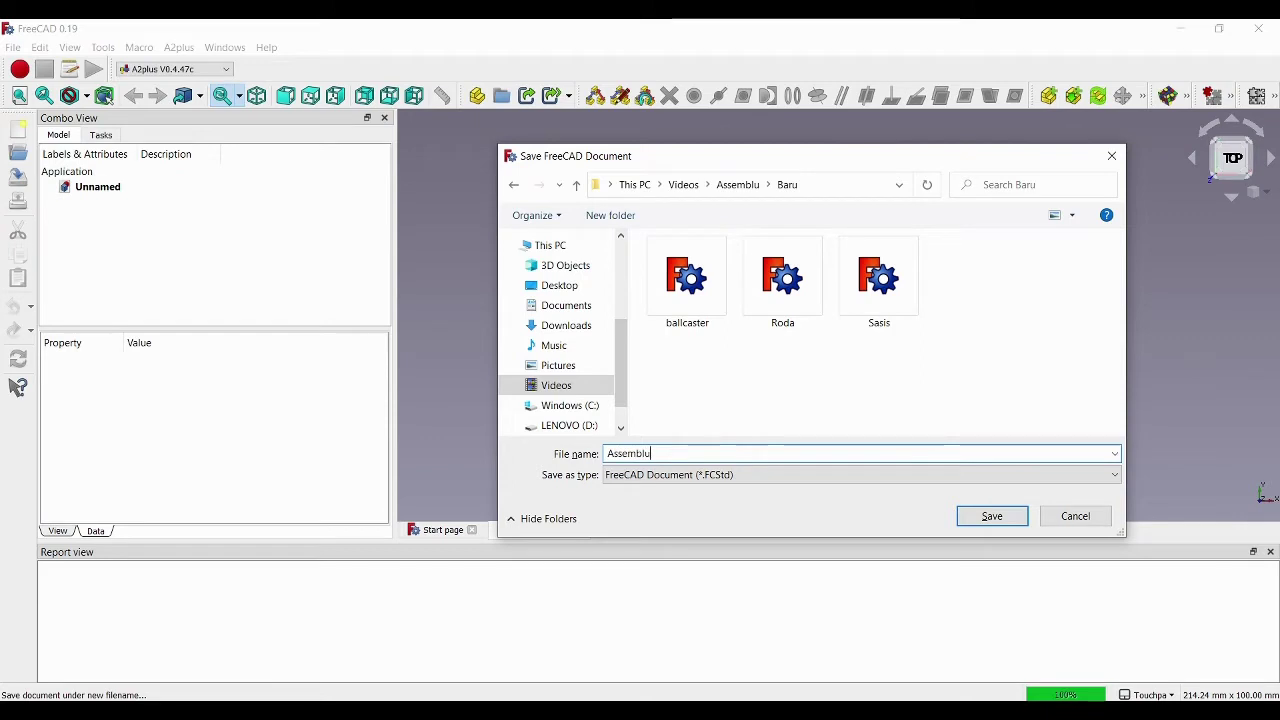
Save the new document as Assembly in the Baru folder and dismiss the missing-icon warnings.
key(Return)
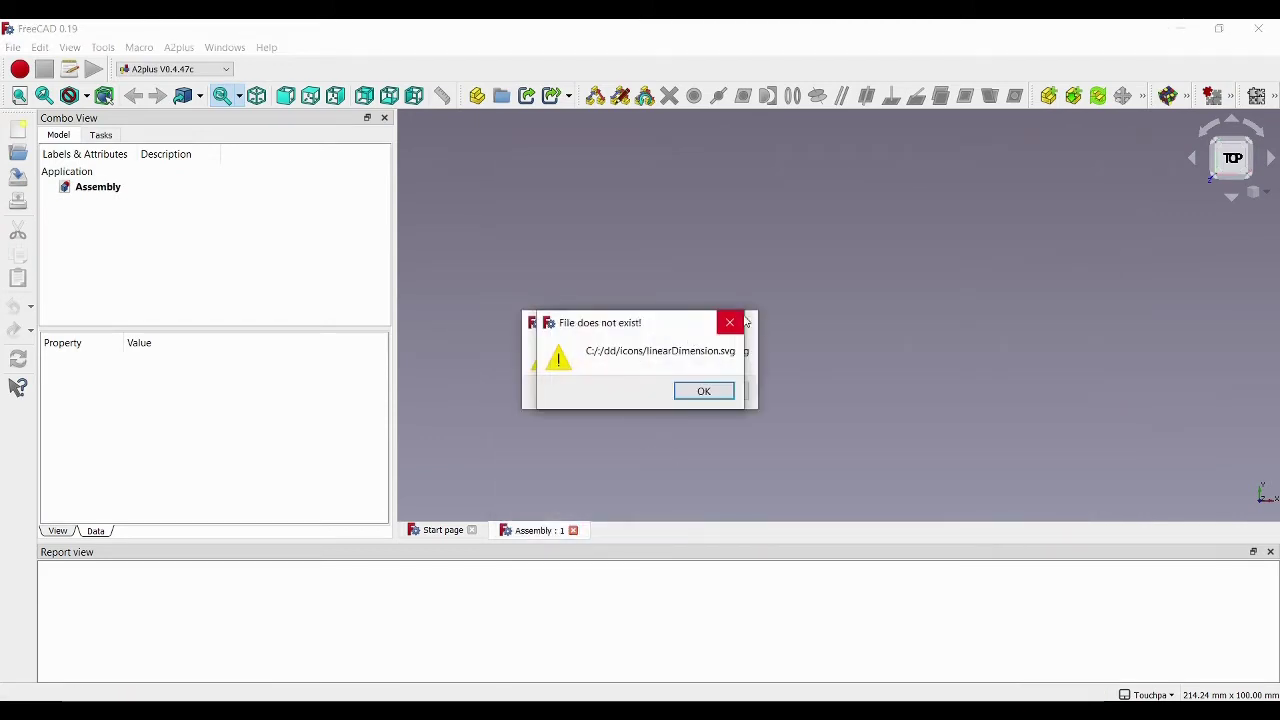
click(742, 324)
Import the chassis part Sasis.FCStd into the assembly and show it in an isometric view.
click(1048, 95)
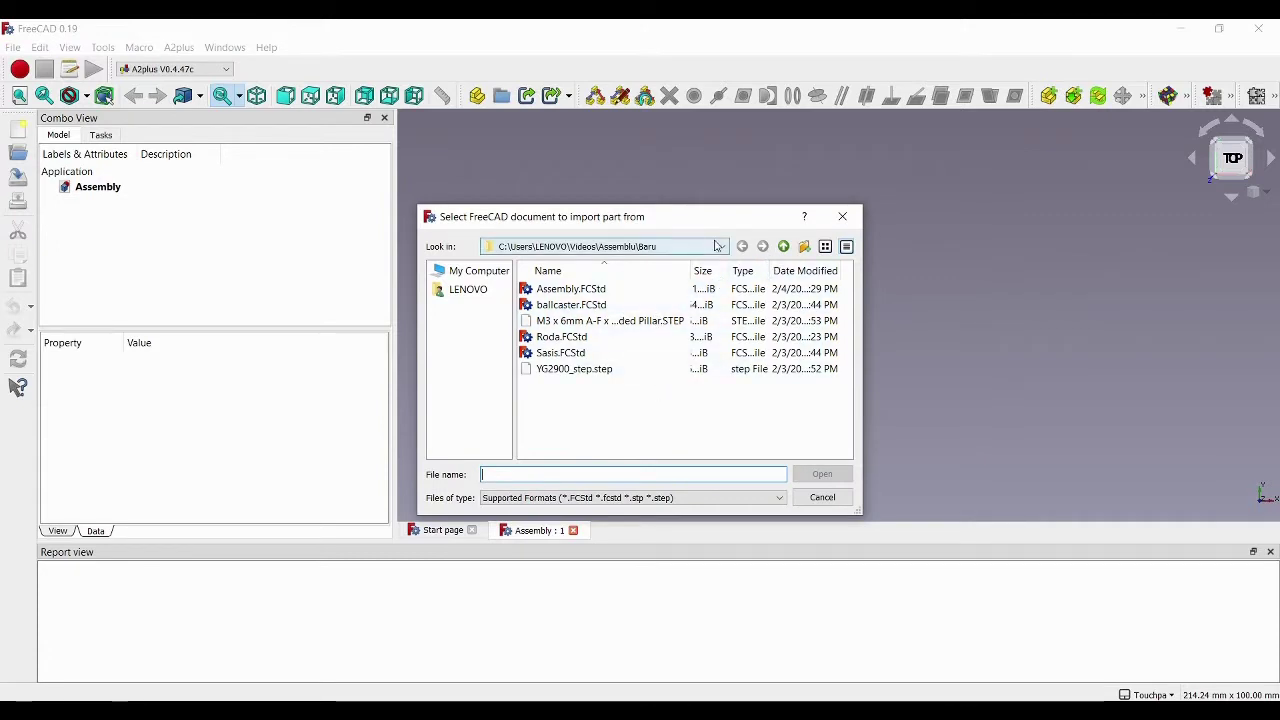
click(655, 305)
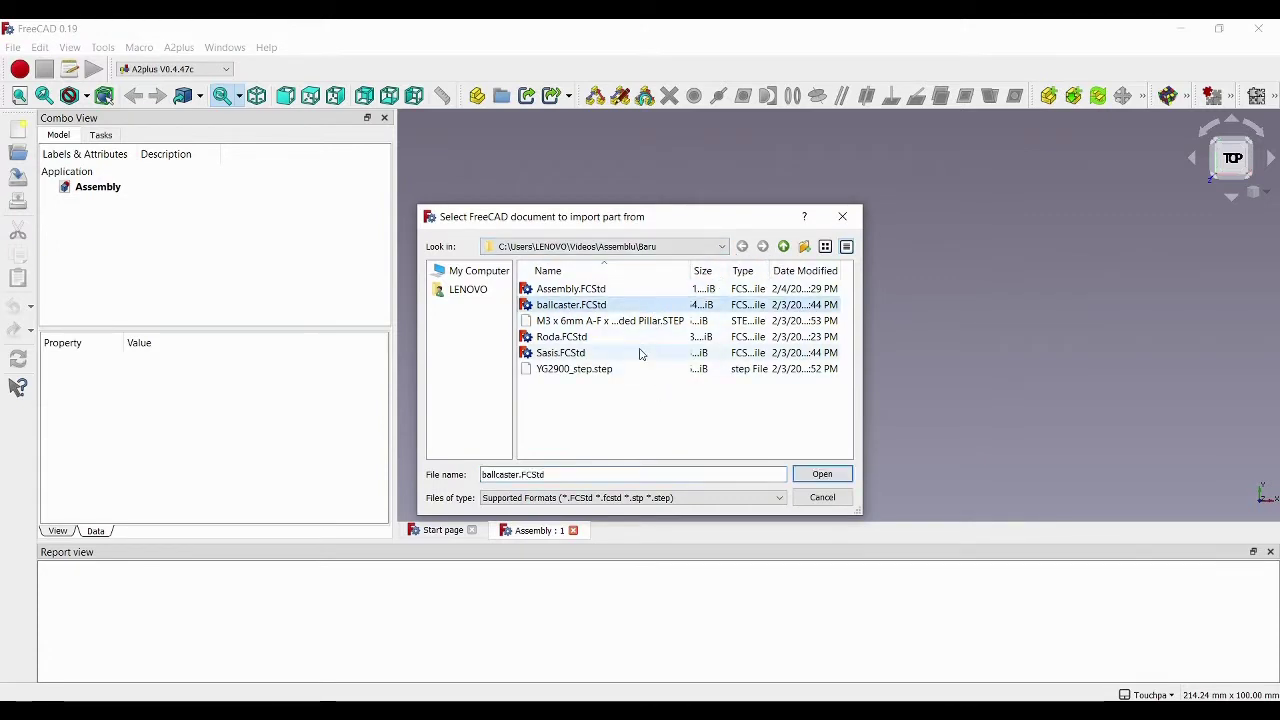
double_click(636, 353)
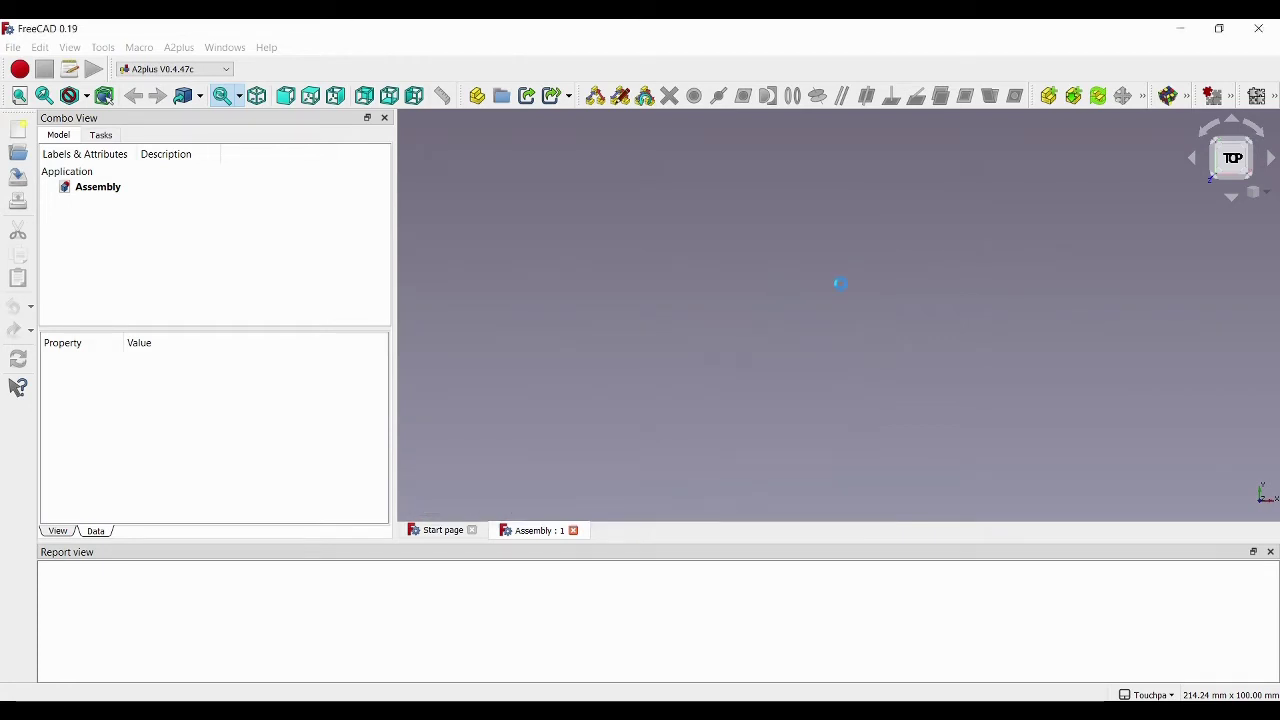
click(1216, 181)
Rotate the chassis Sasis_001 by 180° around the y-axis through its placement.
click(856, 333)
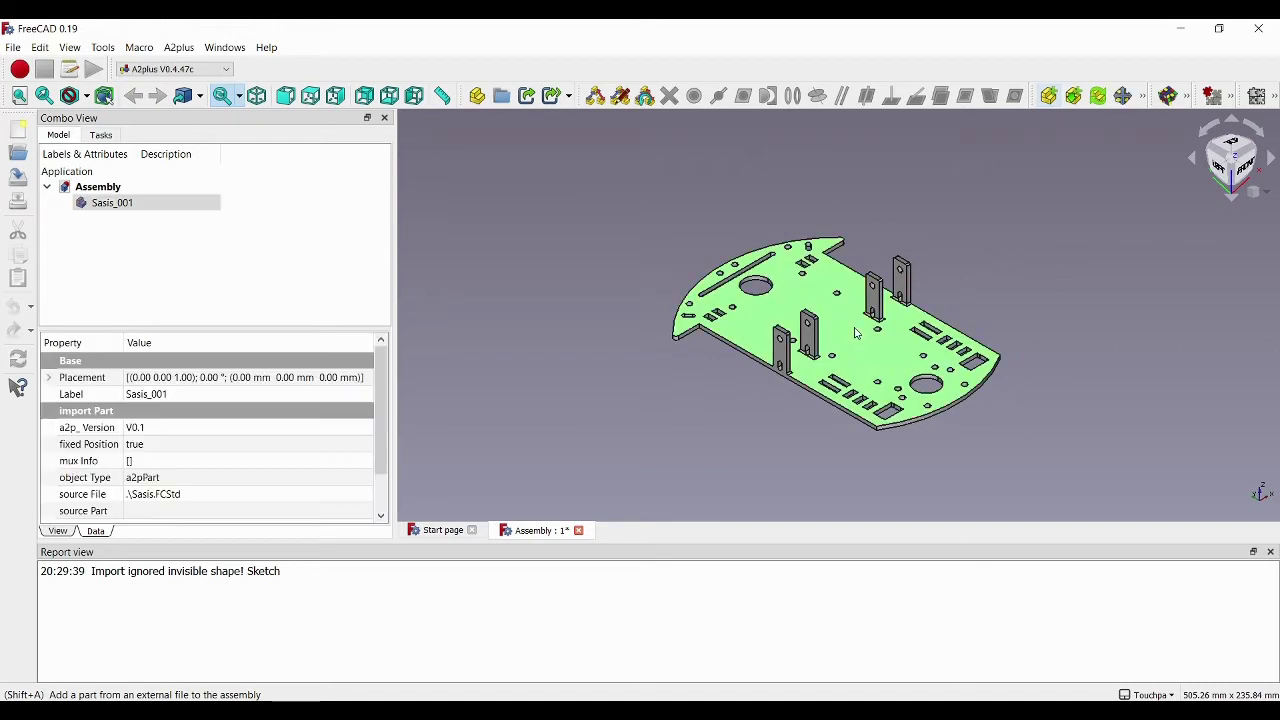
click(340, 376)
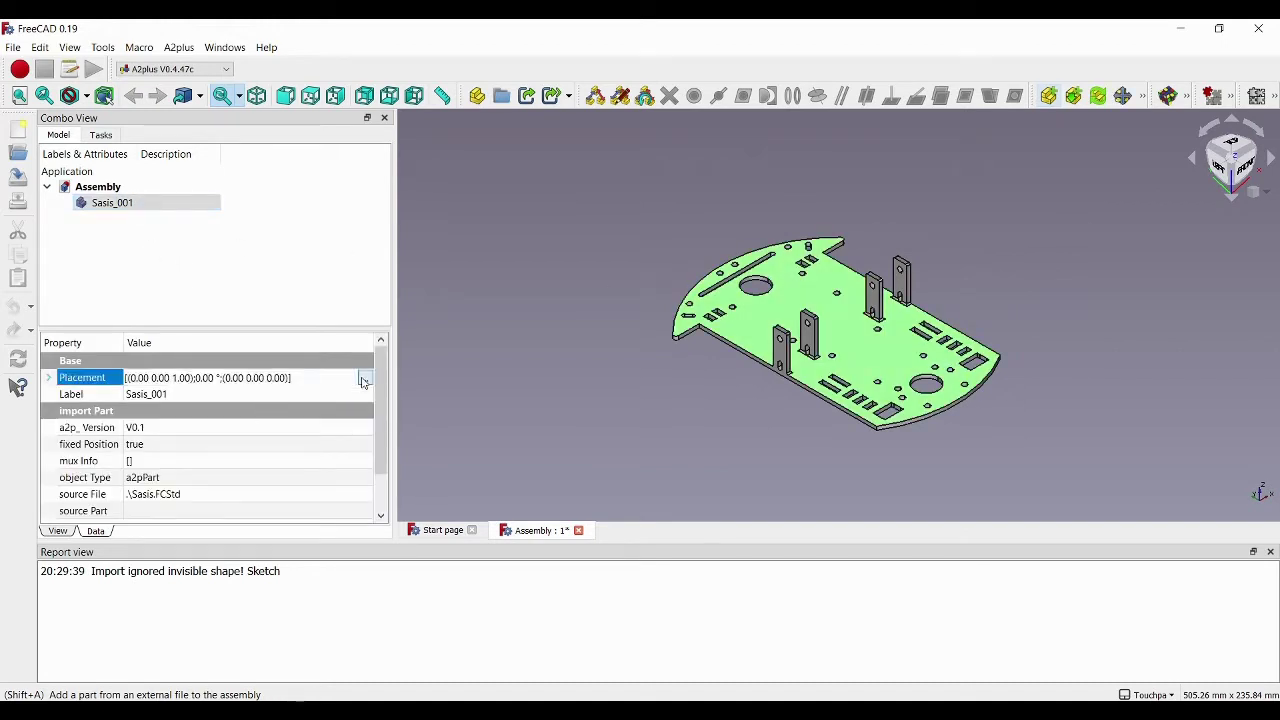
click(360, 377)
text(180.00)
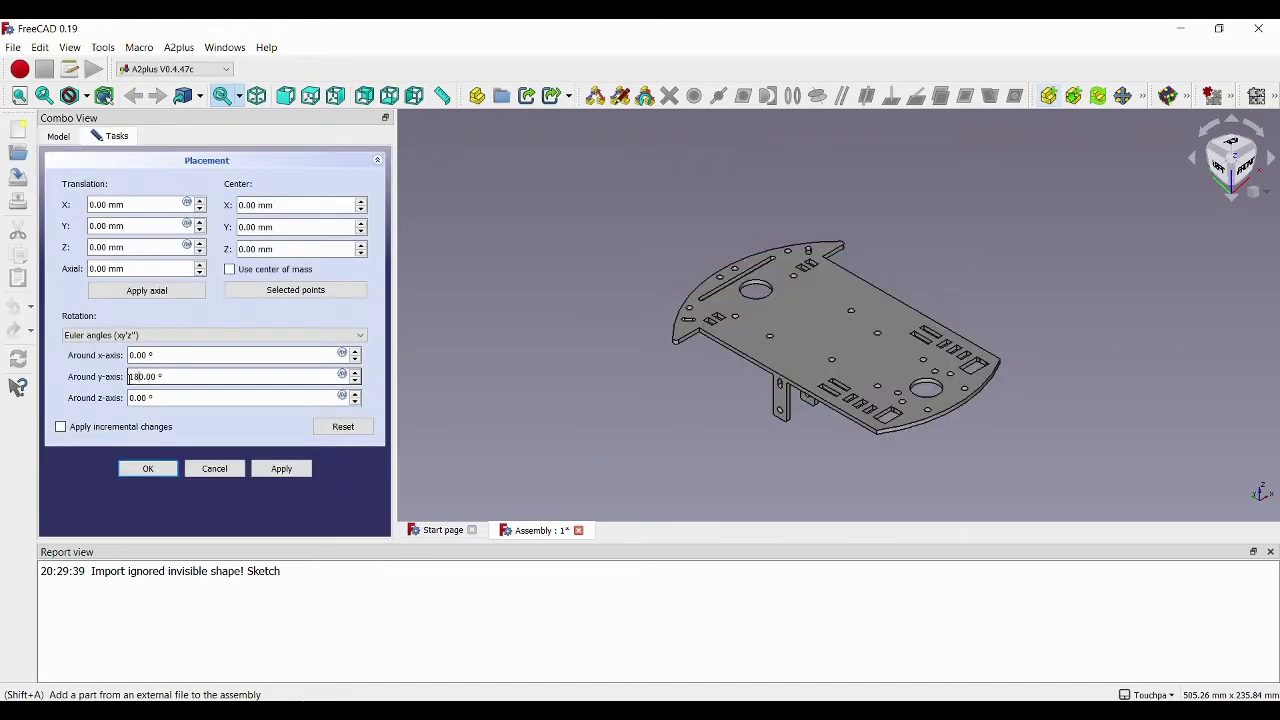
key(Return)
click(534, 340)
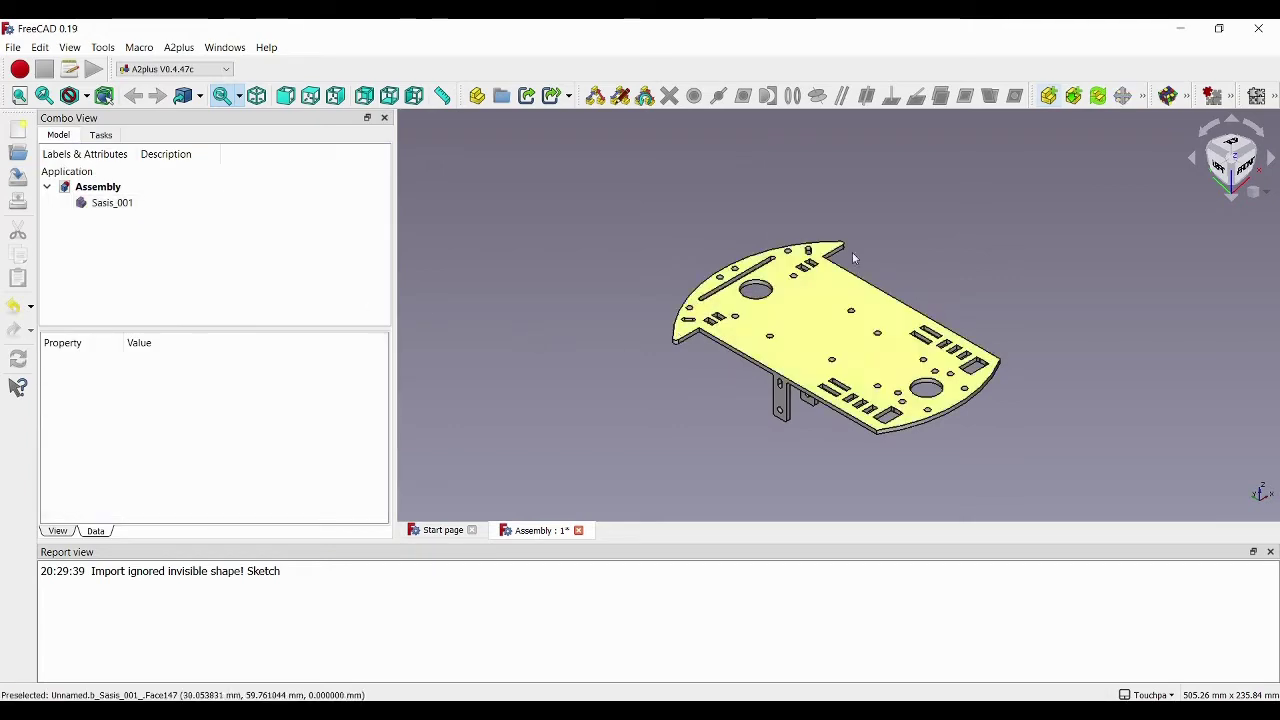
Import the motor YG2900_step.step and place it well clear of the chassis, beyond its wide curved end.
click(1049, 95)
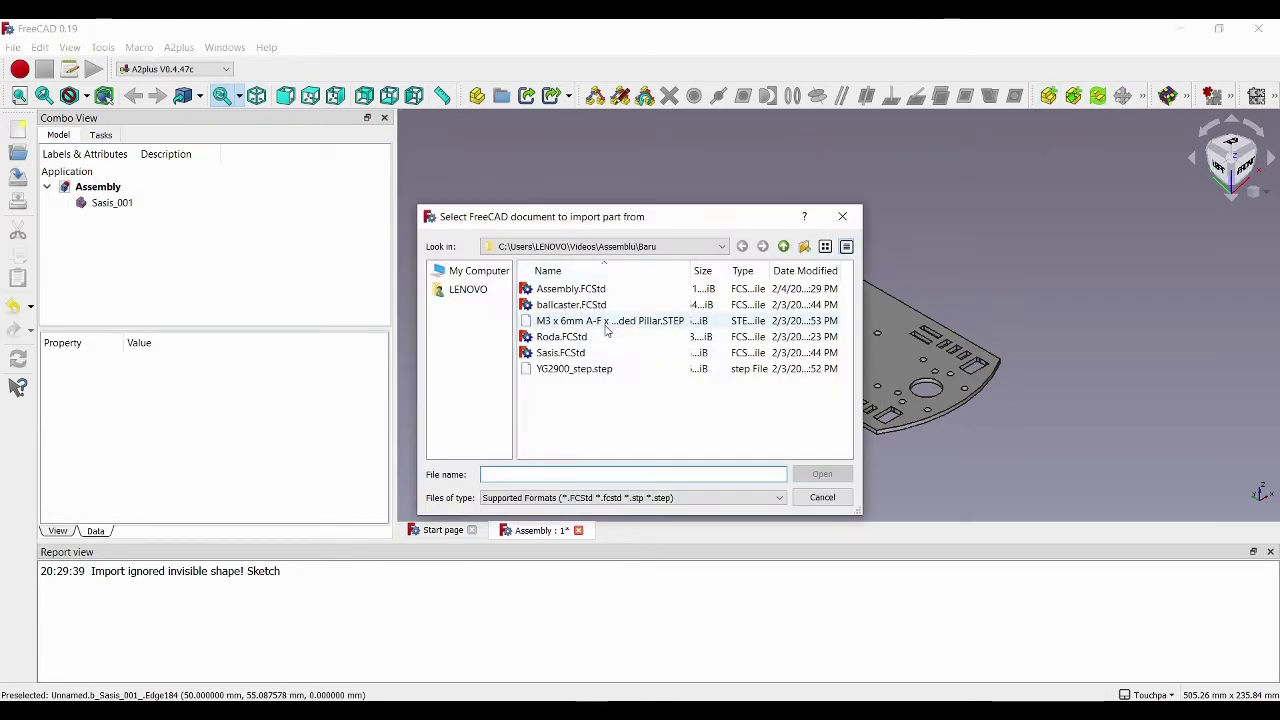
double_click(574, 369)
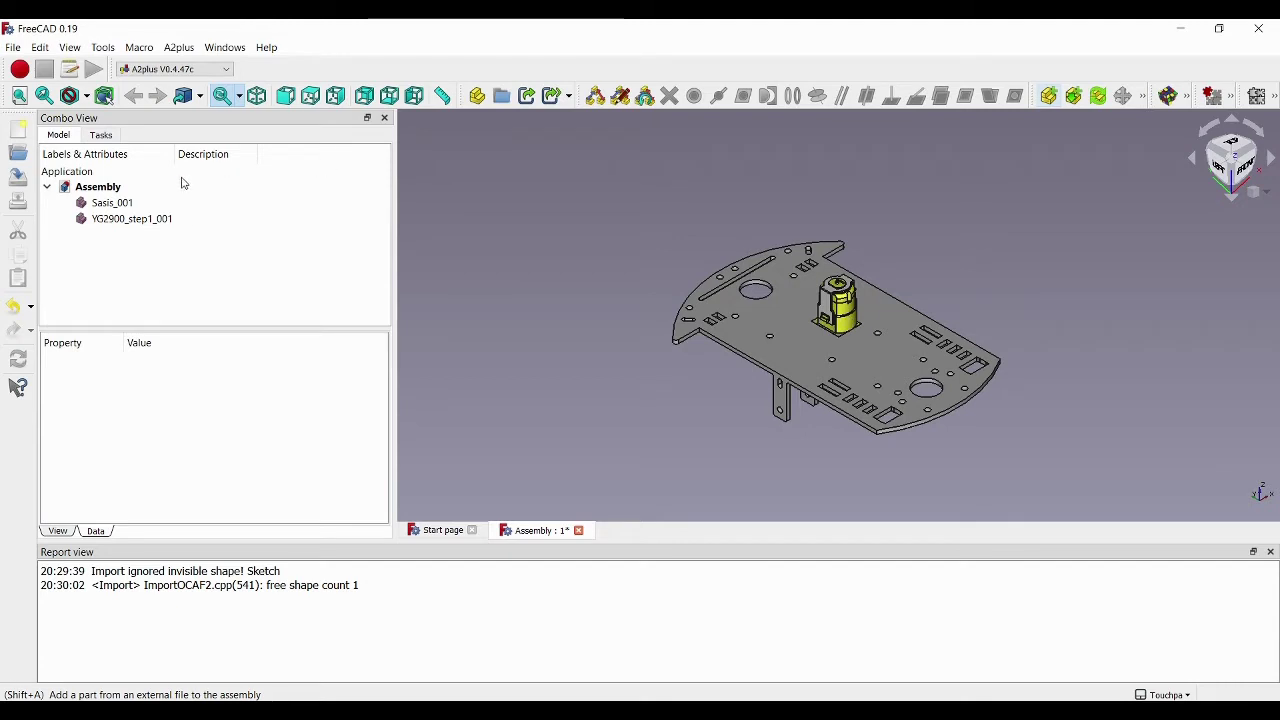
Set the fixed Position property of the chassis Sasis_001 to true.
click(110, 203)
click(190, 446)
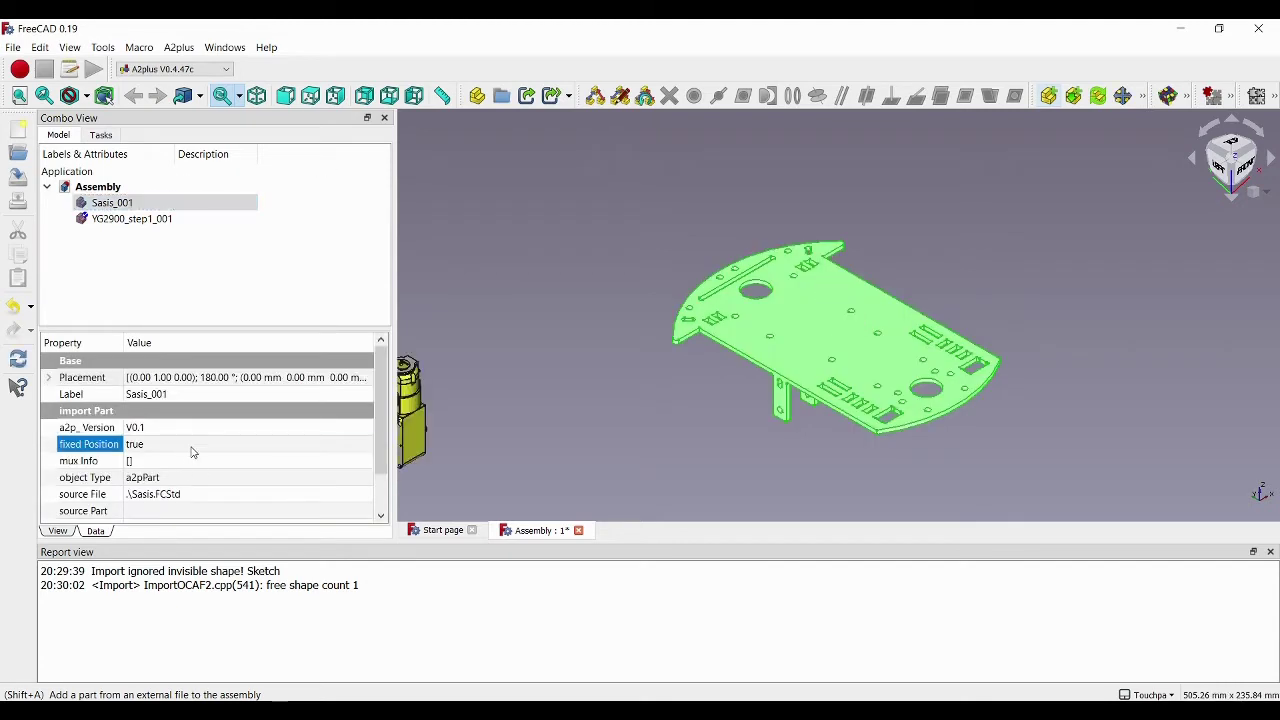
click(226, 448)
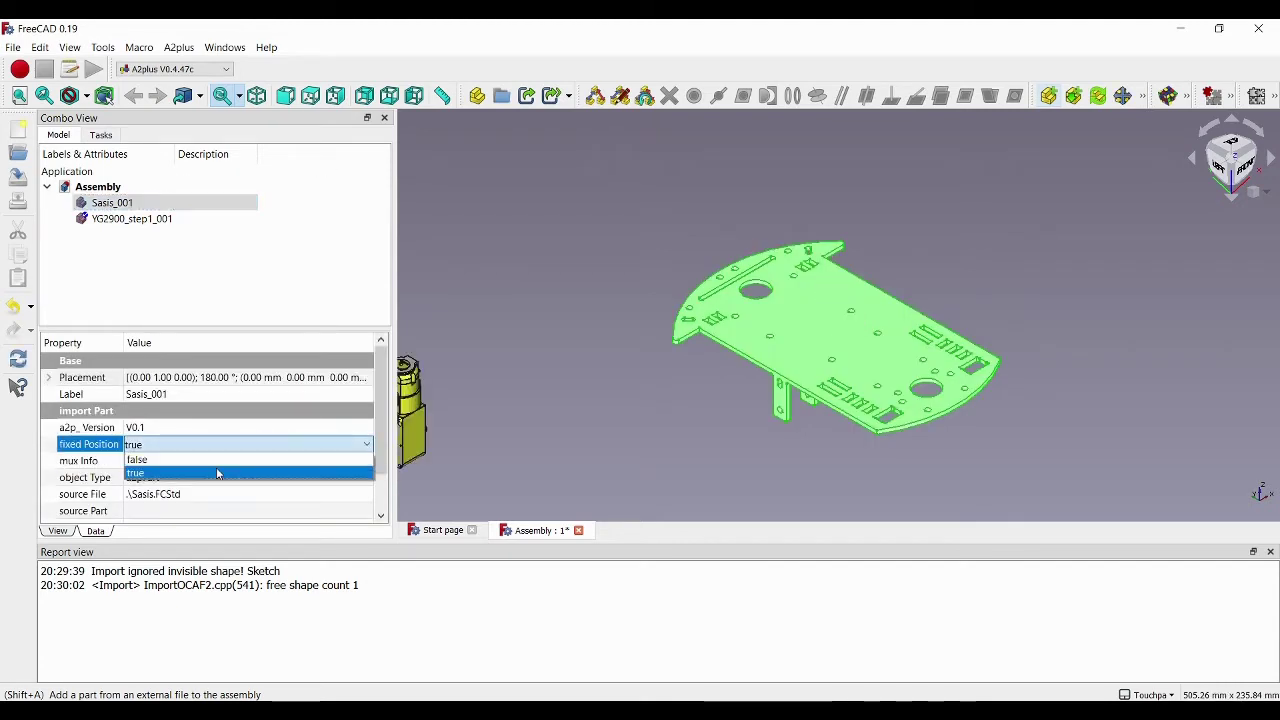
click(217, 473)
Duplicate the motor YG2900_step1_001 and save the assembly.
click(165, 219)
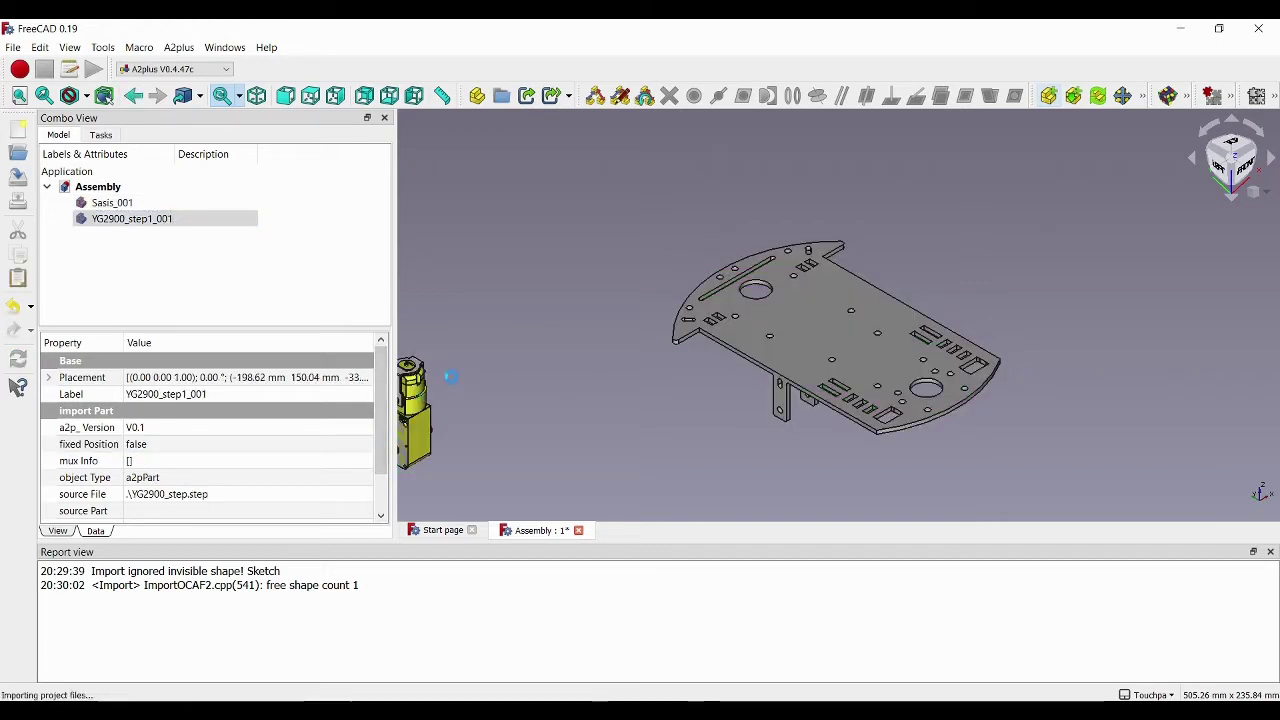
key(ctrl+s)
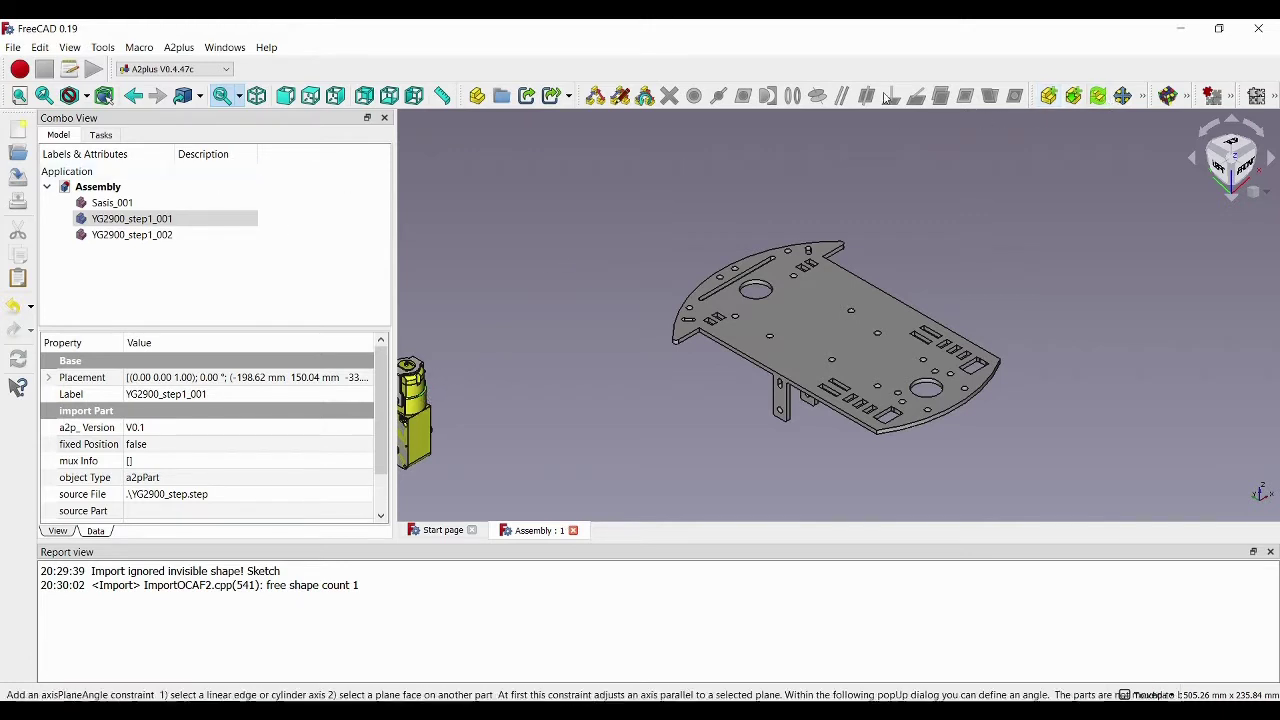
Move the duplicated motor YG2900_step1_002 to the space between the first motor and the chassis.
click(1143, 96)
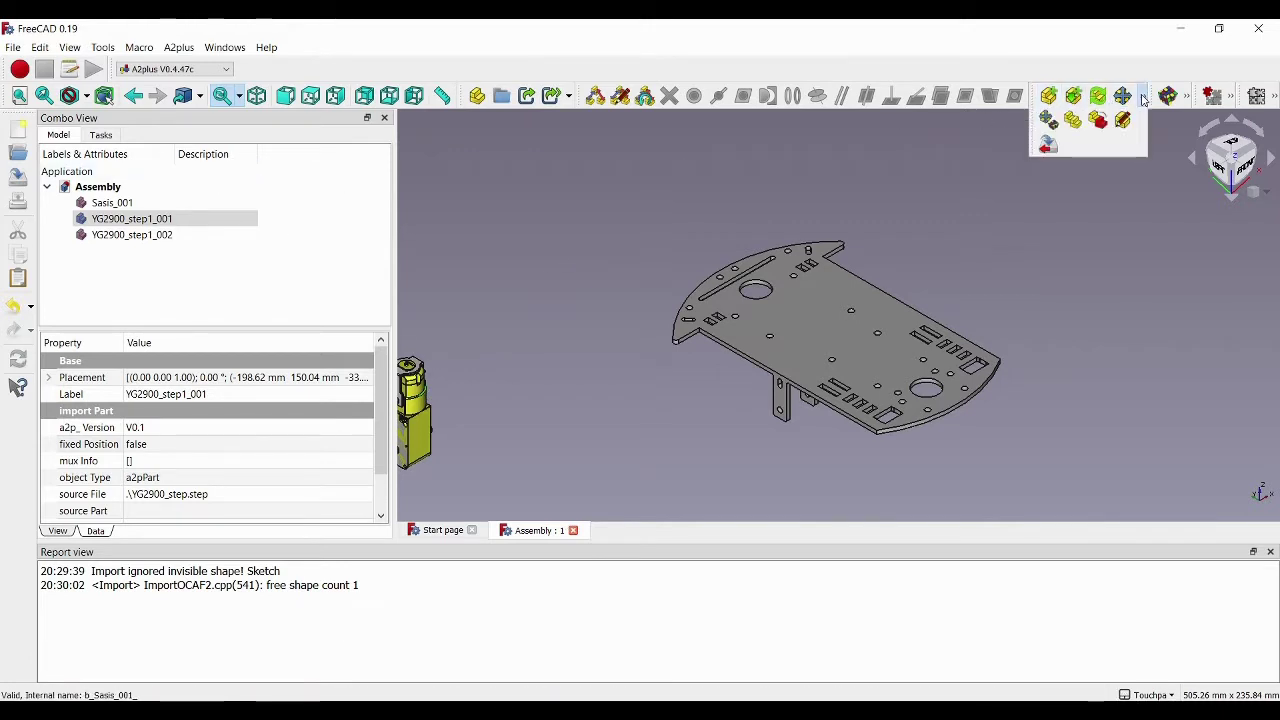
click(1033, 128)
click(425, 400)
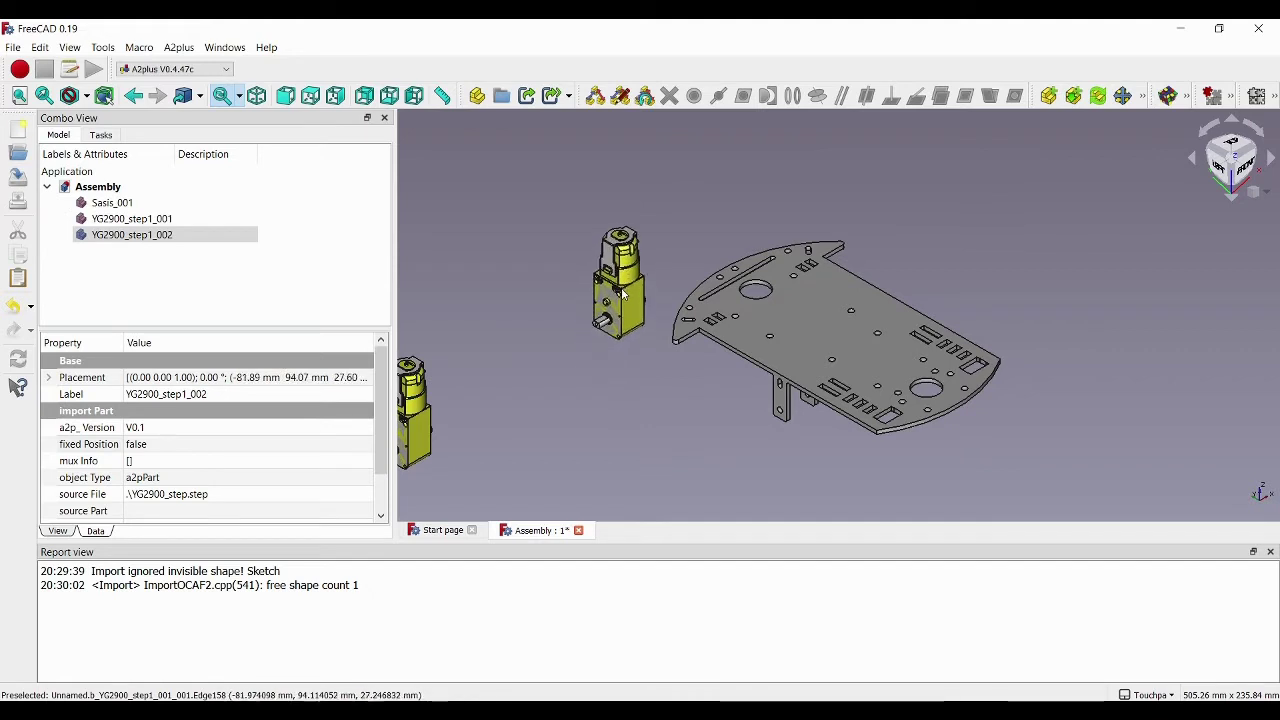
click(622, 293)
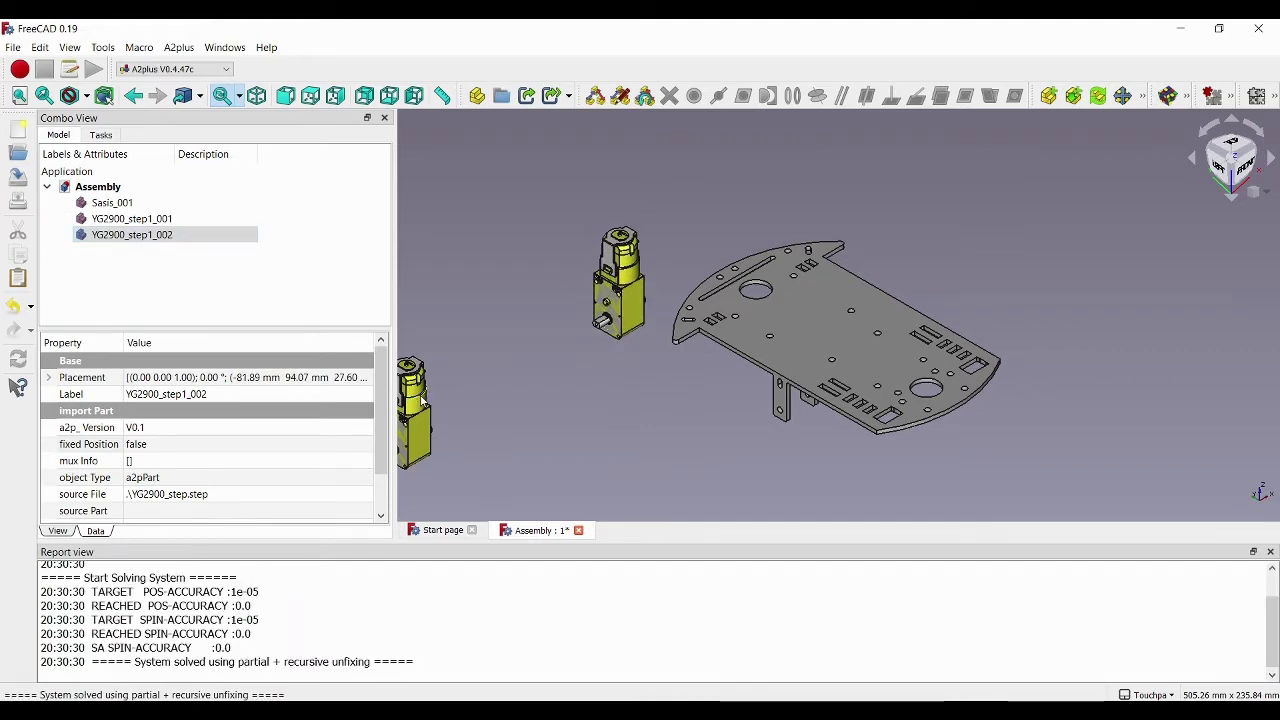
Rotate the first motor YG2900_step1_001 to 90° around the x-axis through its placement.
click(422, 400)
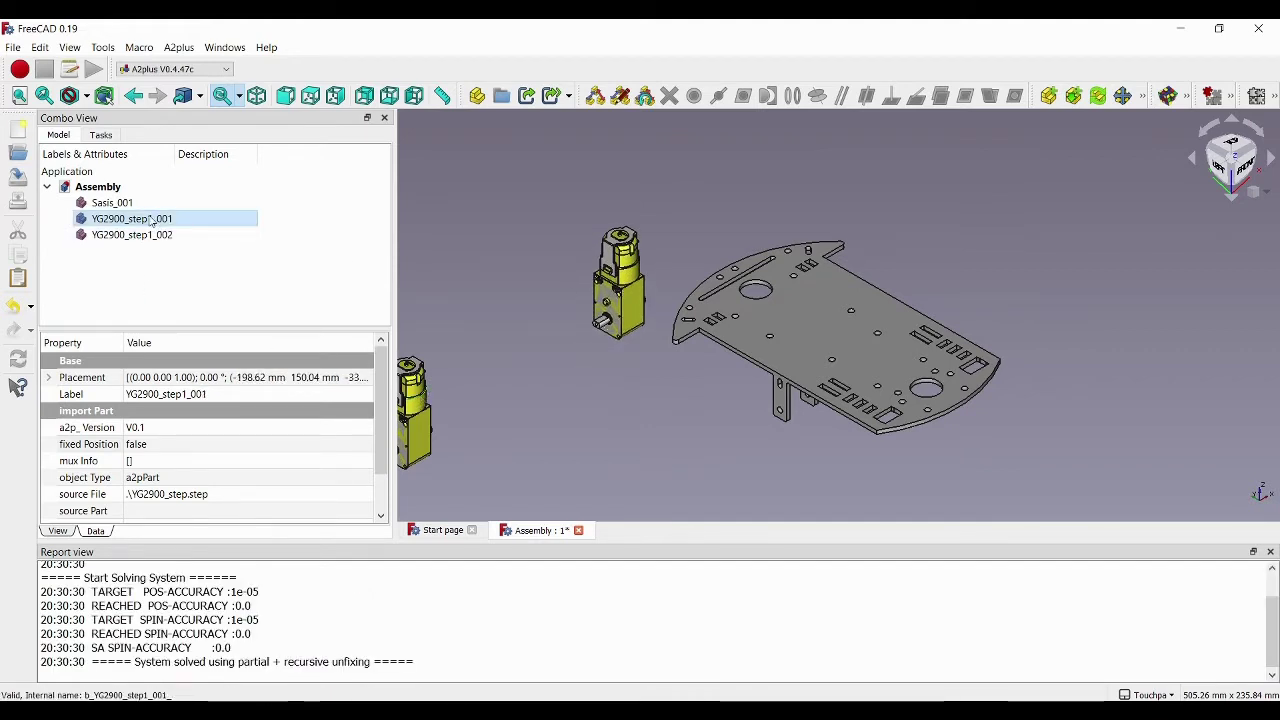
click(361, 378)
click(364, 378)
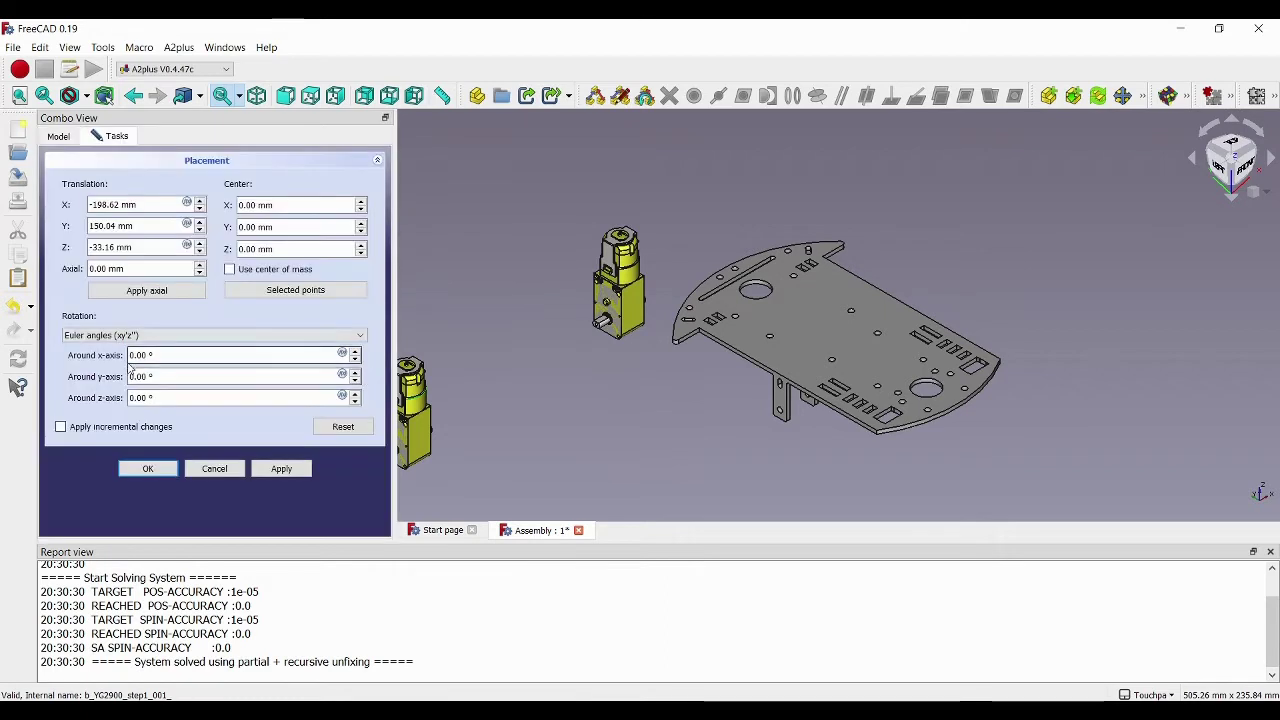
text(9)
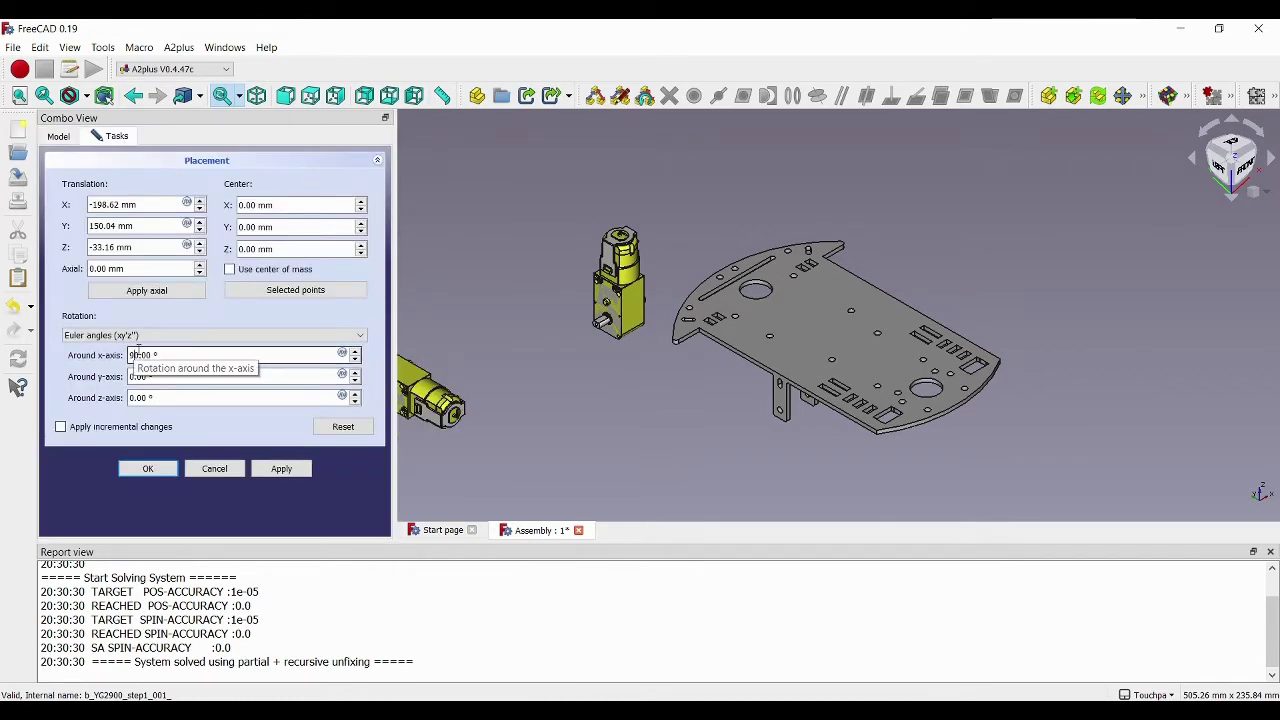
key(Return)
Rotate the second motor YG2900_step1_002 to 90° around the x-axis through its placement.
click(132, 234)
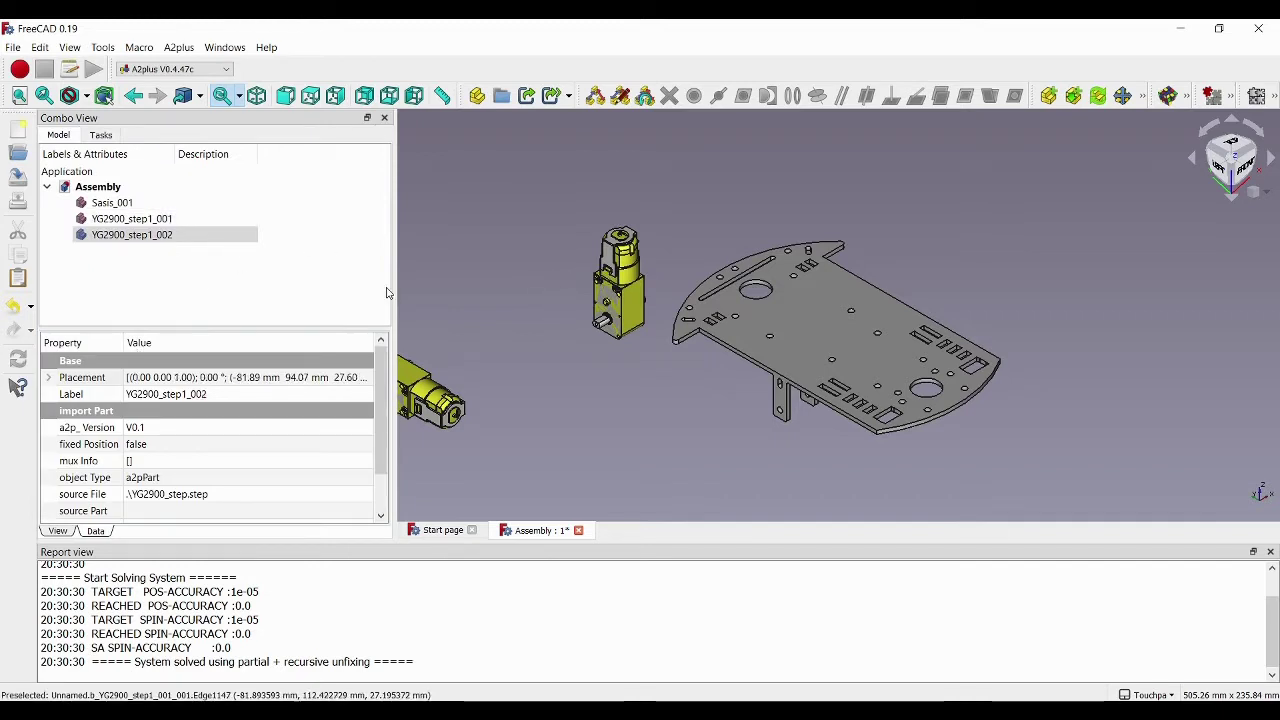
double_click(362, 377)
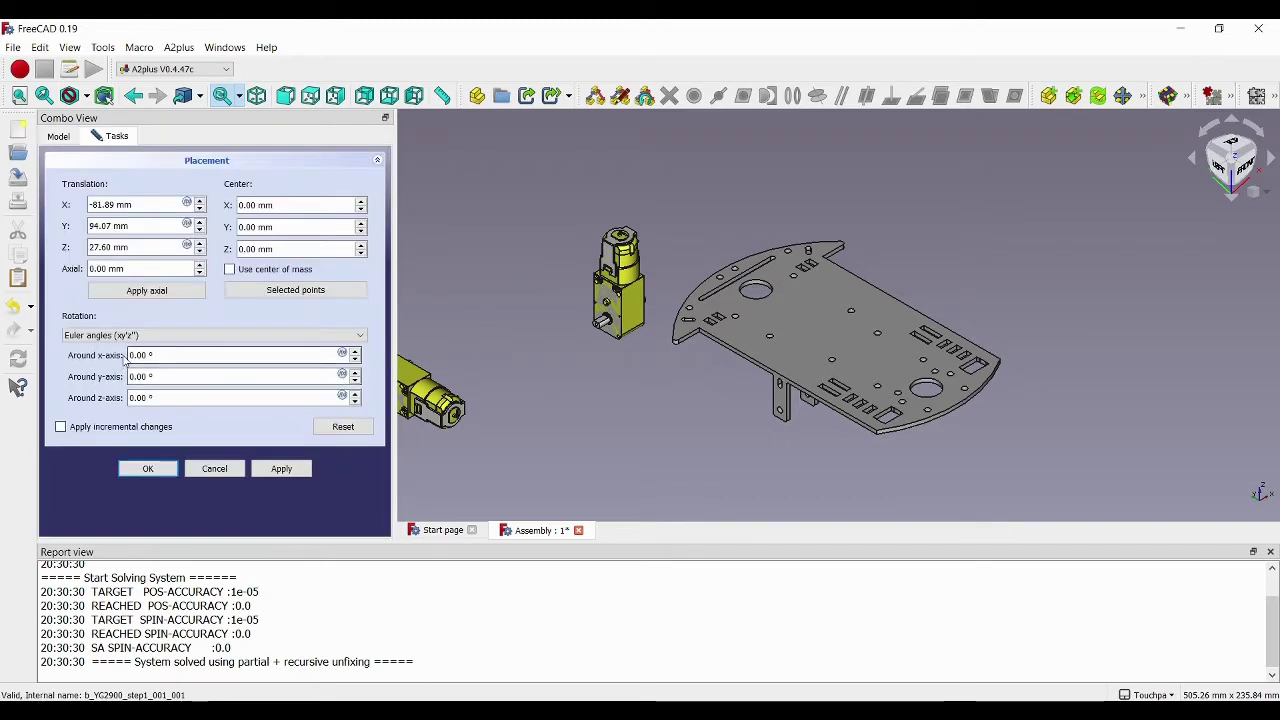
click(131, 355)
text(9)
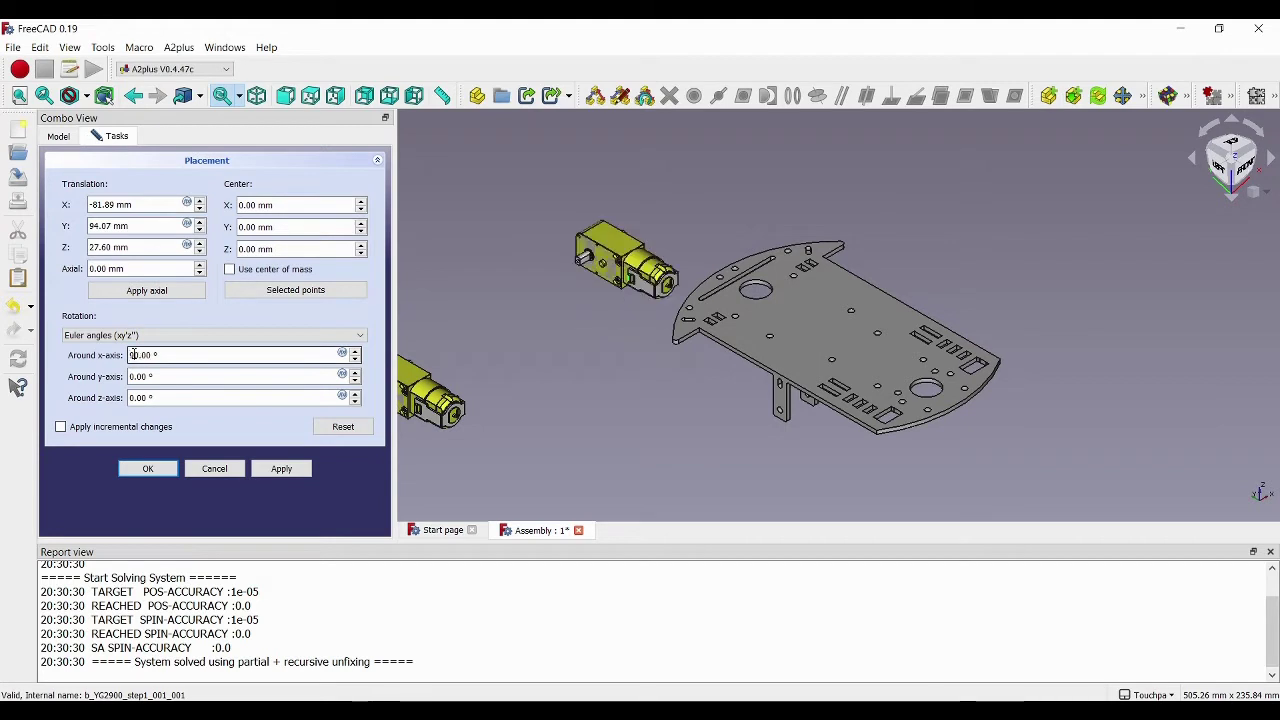
key(Return)
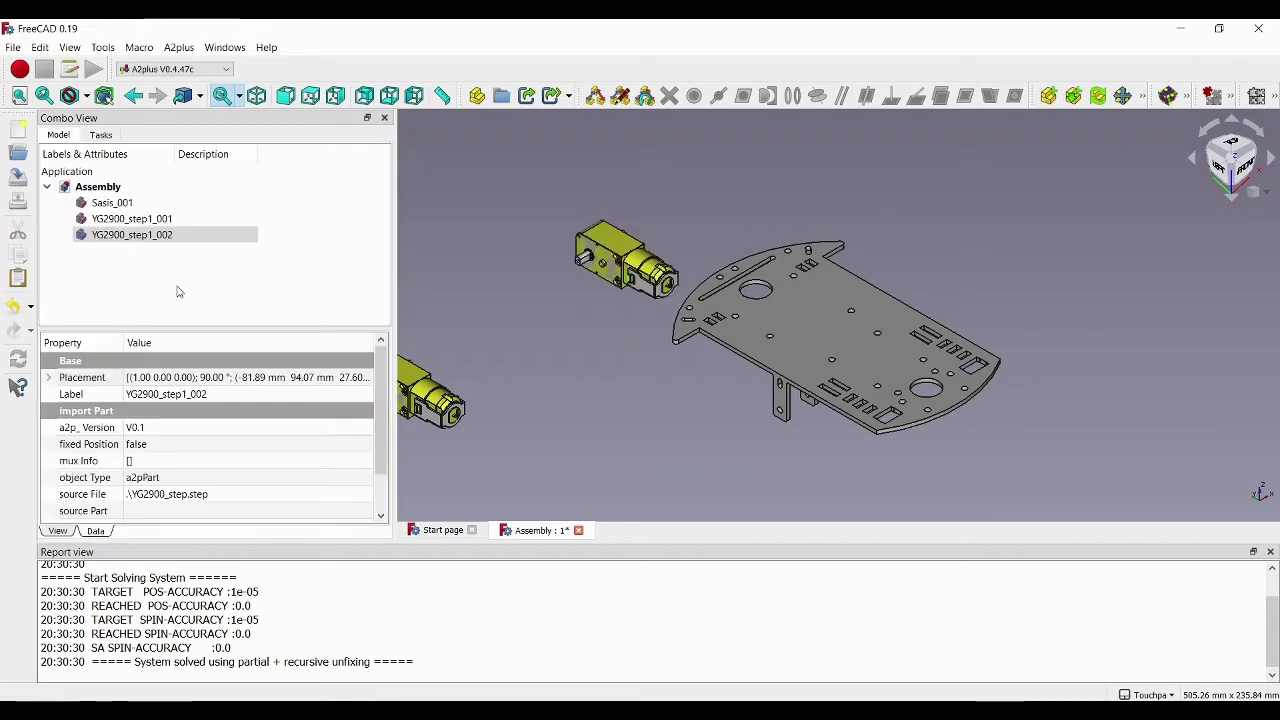
Set the second motor's rotation around the y-axis to 180° so it mirrors the first motor's orientation.
click(358, 377)
click(364, 377)
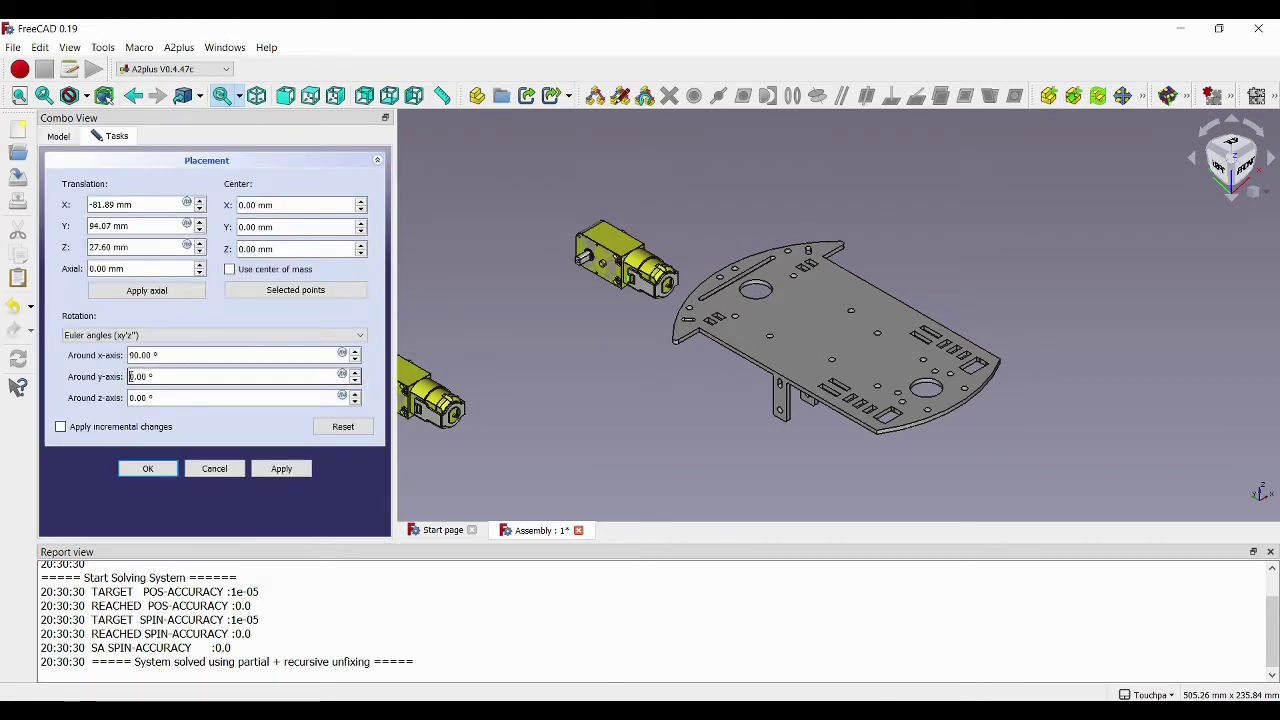
text(18)
key(Return)
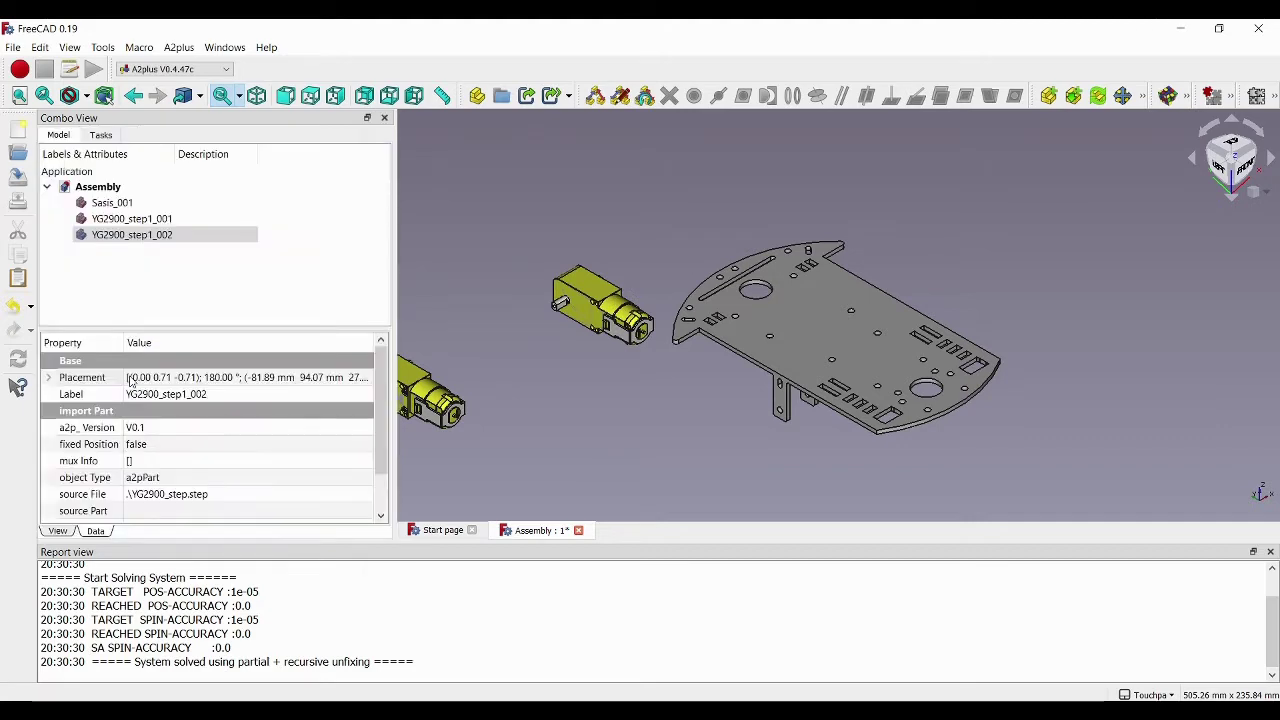
Move the first motor YG2900_step1_001 to the opposite side of the chassis from the second motor.
scroll(470, 365, down, 6)
scroll(429, 356, up, 8)
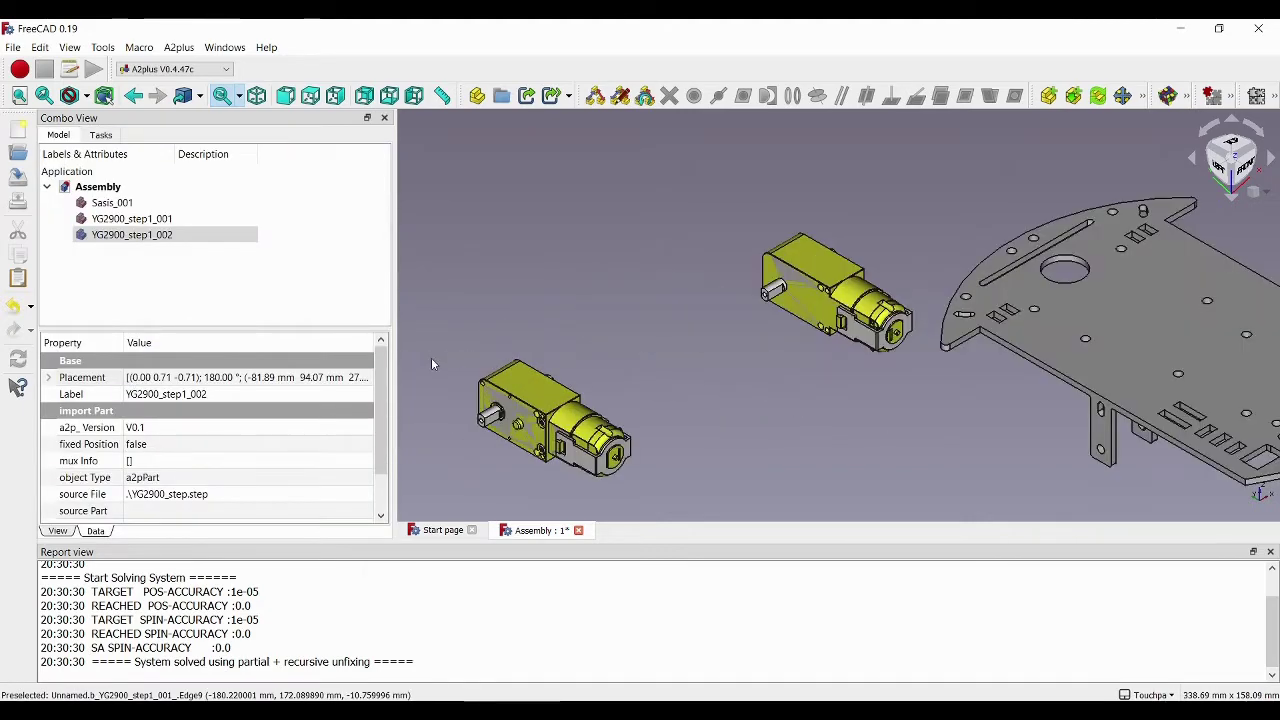
scroll(461, 367, down, 2)
click(515, 378)
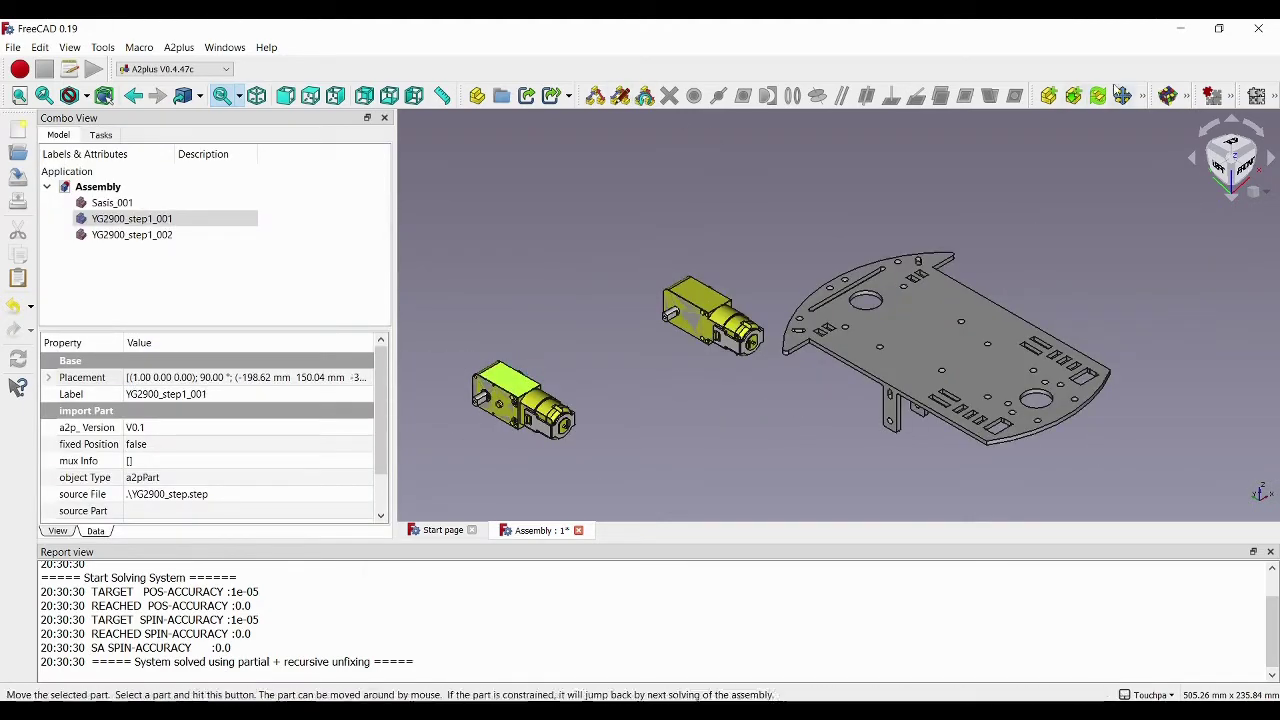
click(1165, 96)
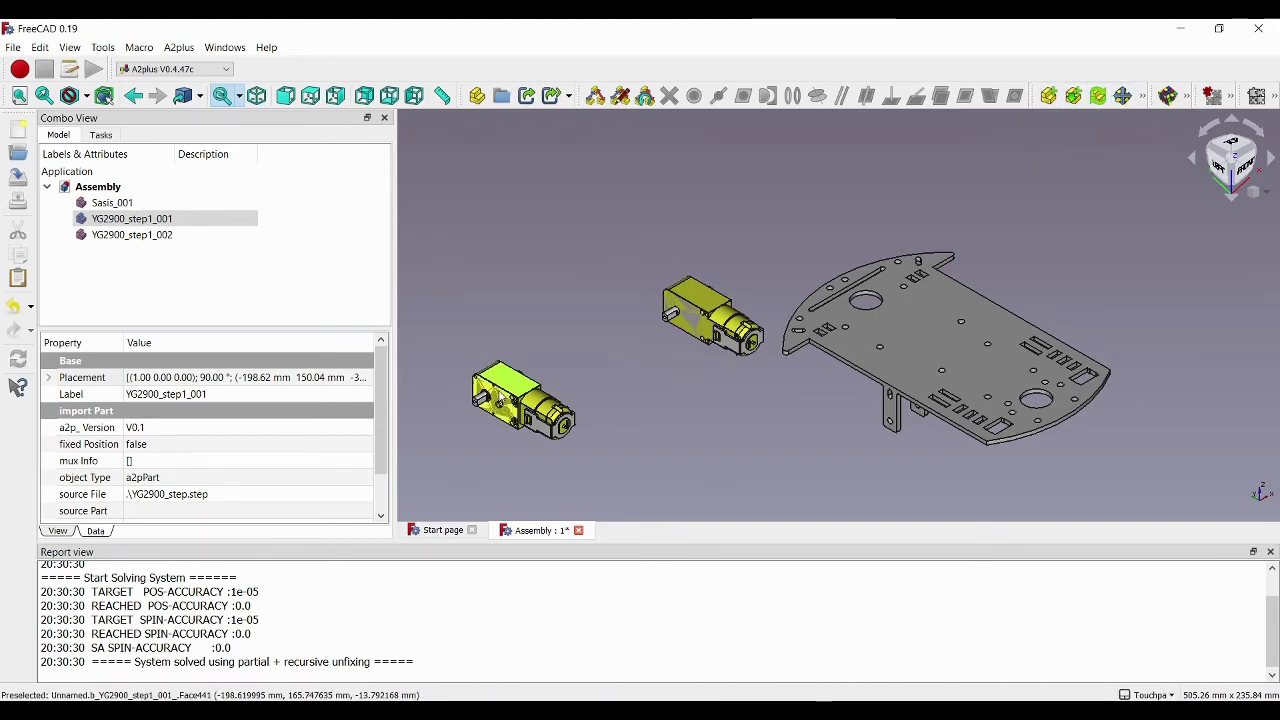
click(1020, 278)
click(763, 427)
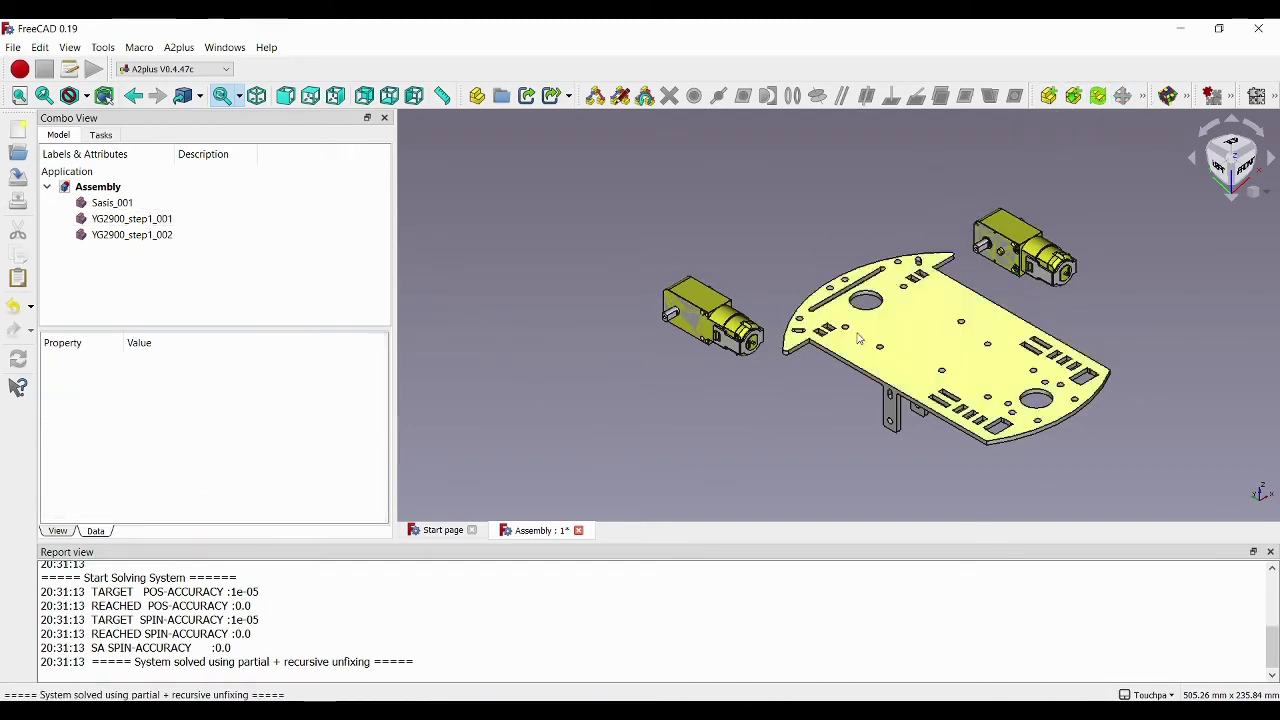
Import the wheel part Roda.FCStd into the assembly and close its separately opened document.
click(1048, 96)
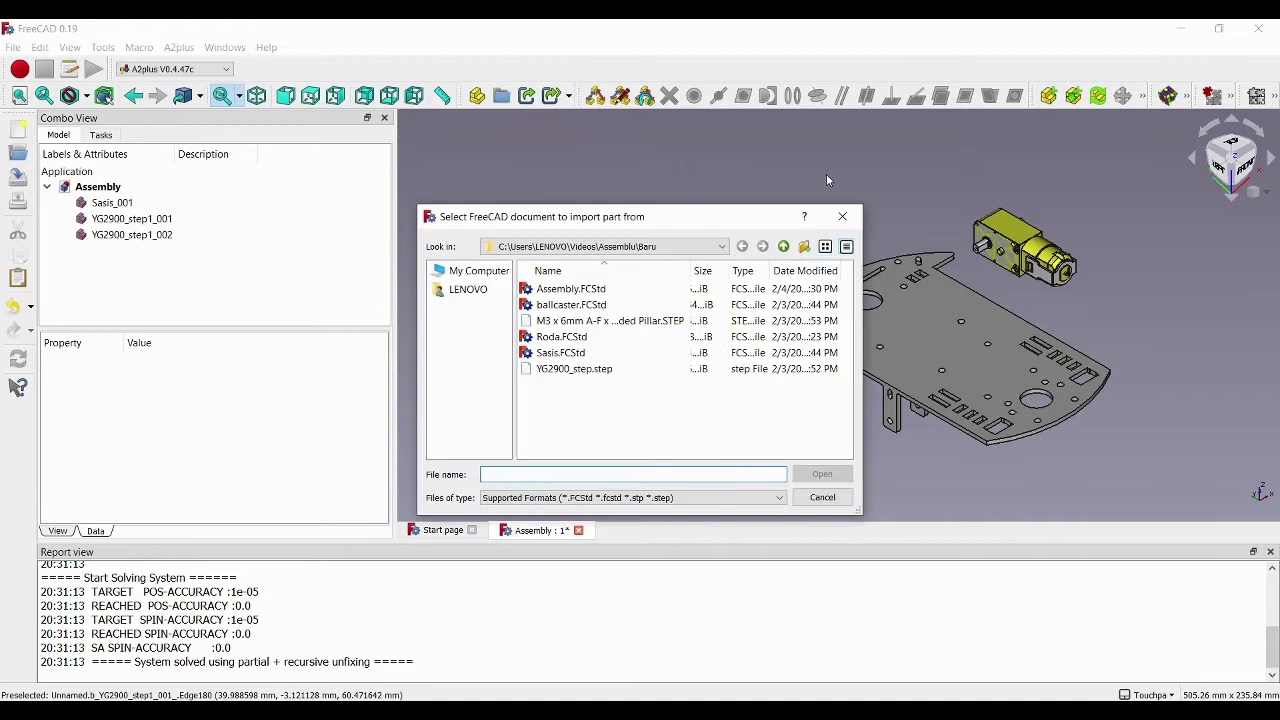
double_click(576, 342)
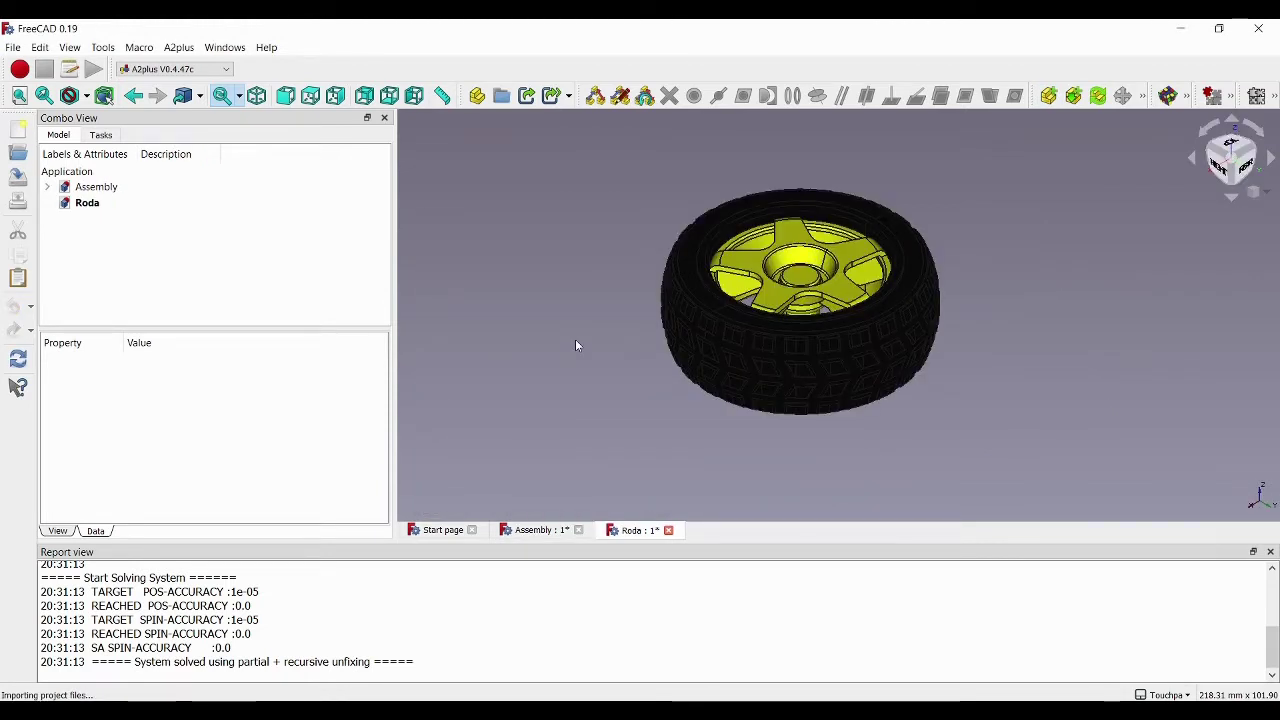
click(668, 531)
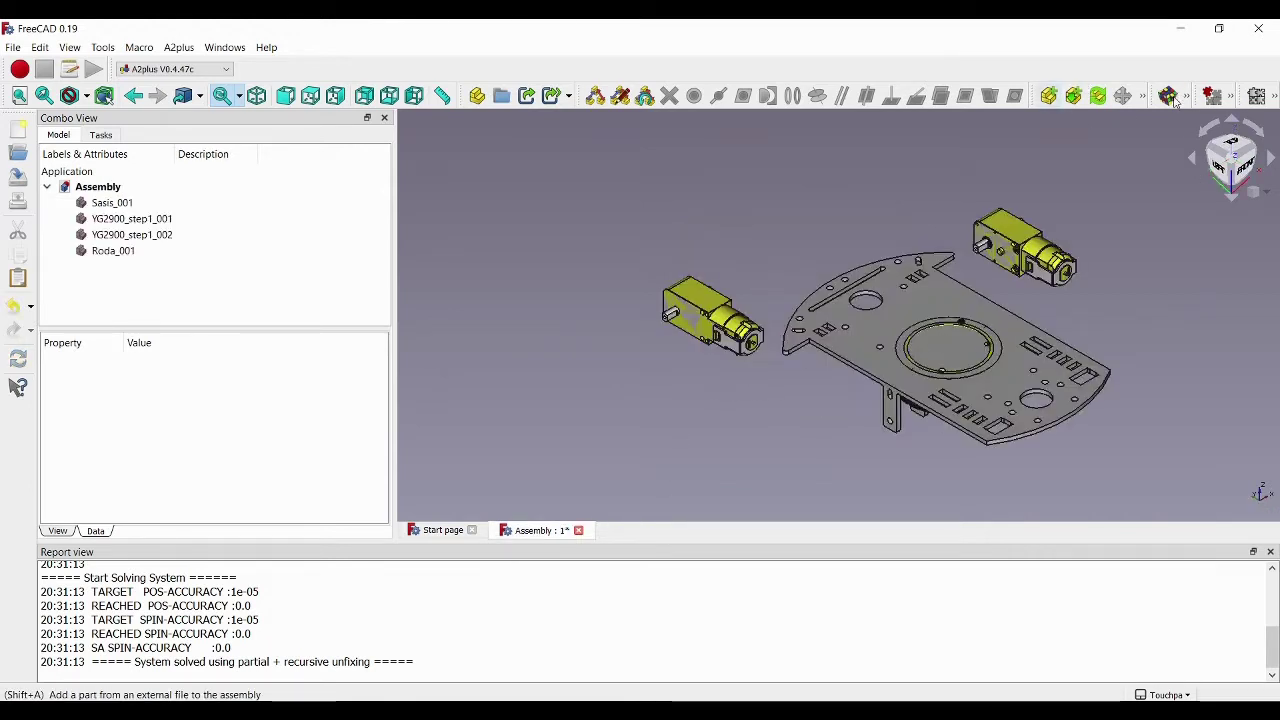
Move the wheel Roda_001 off the chassis and place it beside the second motor, near its shaft end.
drag(1033, 98, 982, 98)
click(1094, 98)
click(914, 371)
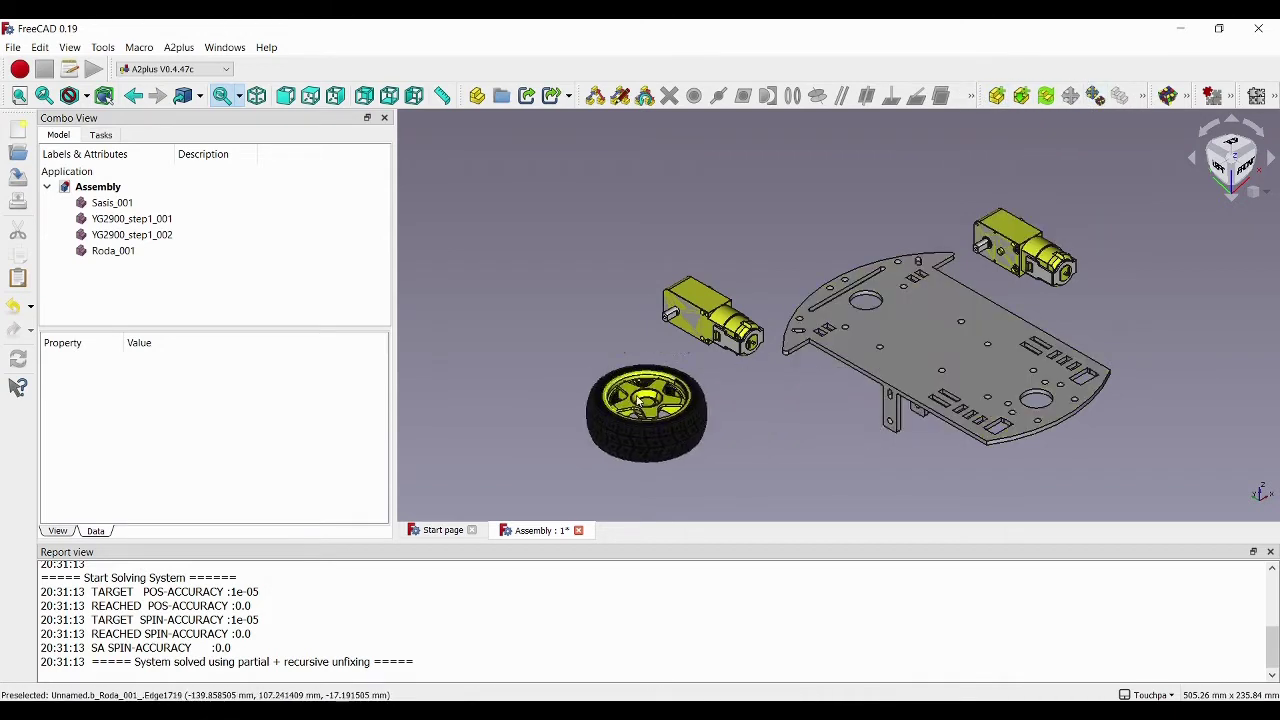
click(549, 367)
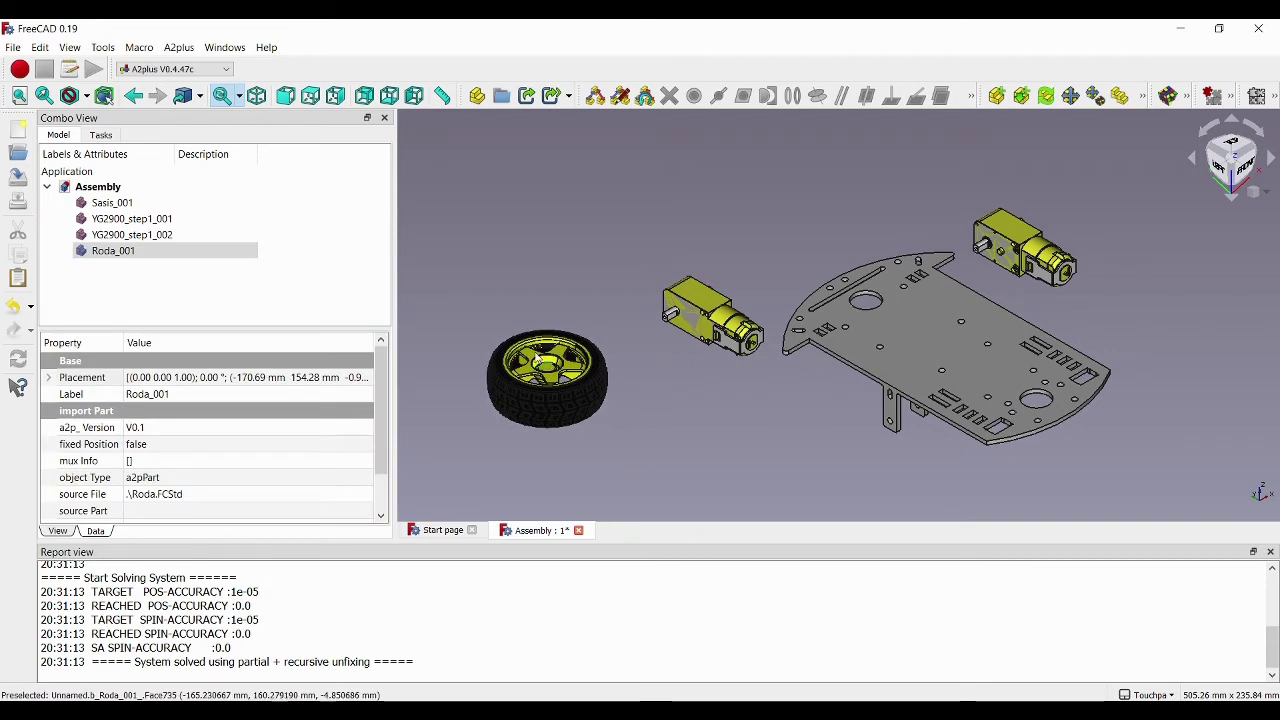
Set the wheel Roda_001's rotation around the y-axis to 90° so it stands upright.
double_click(360, 379)
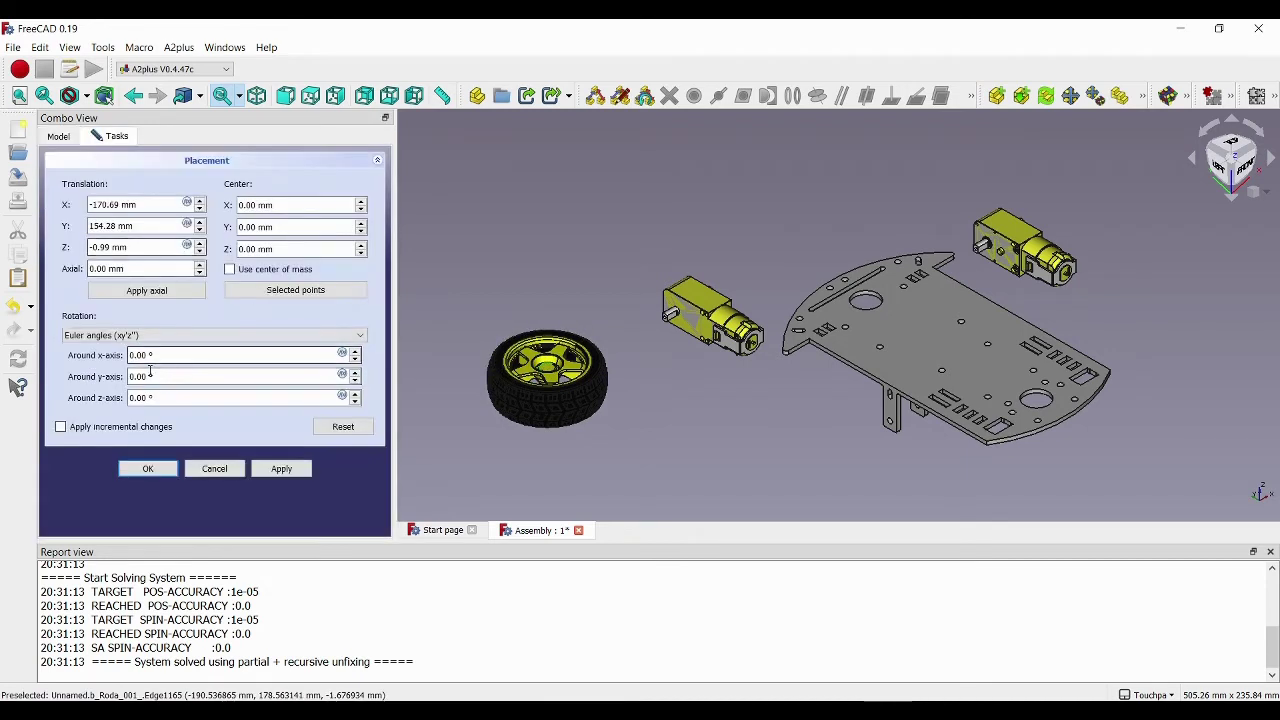
text(9)
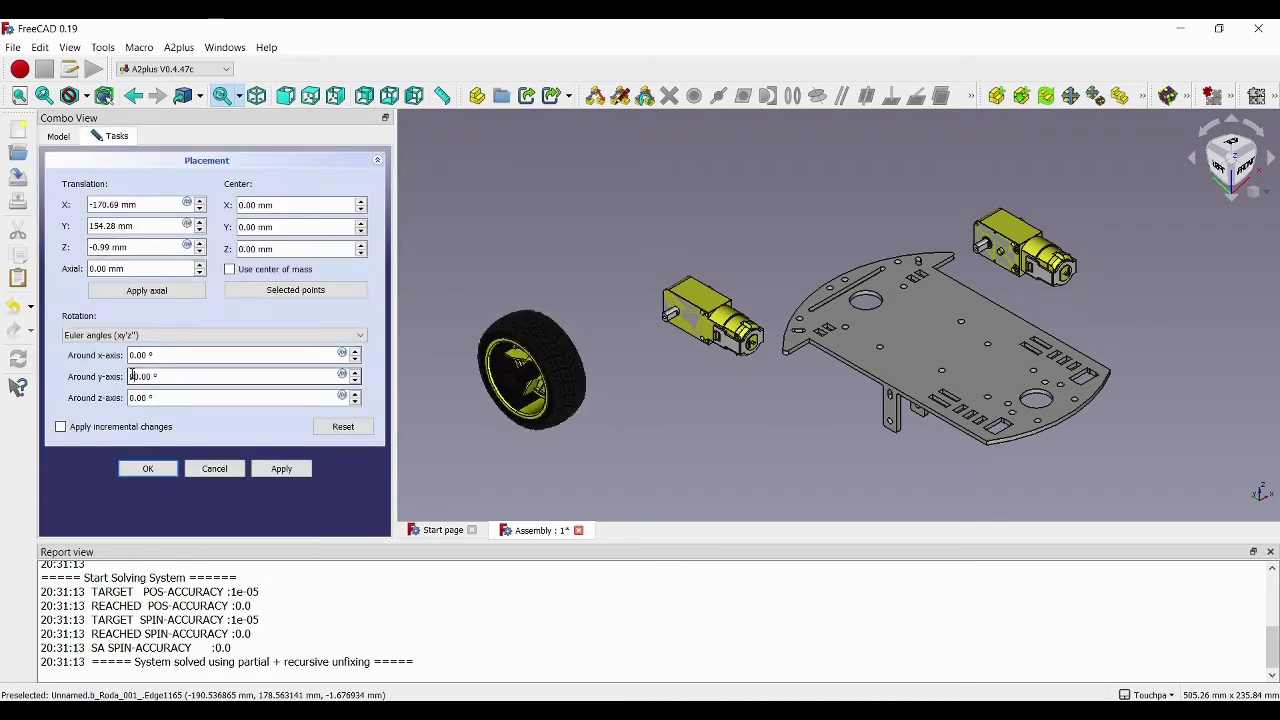
key(Return)
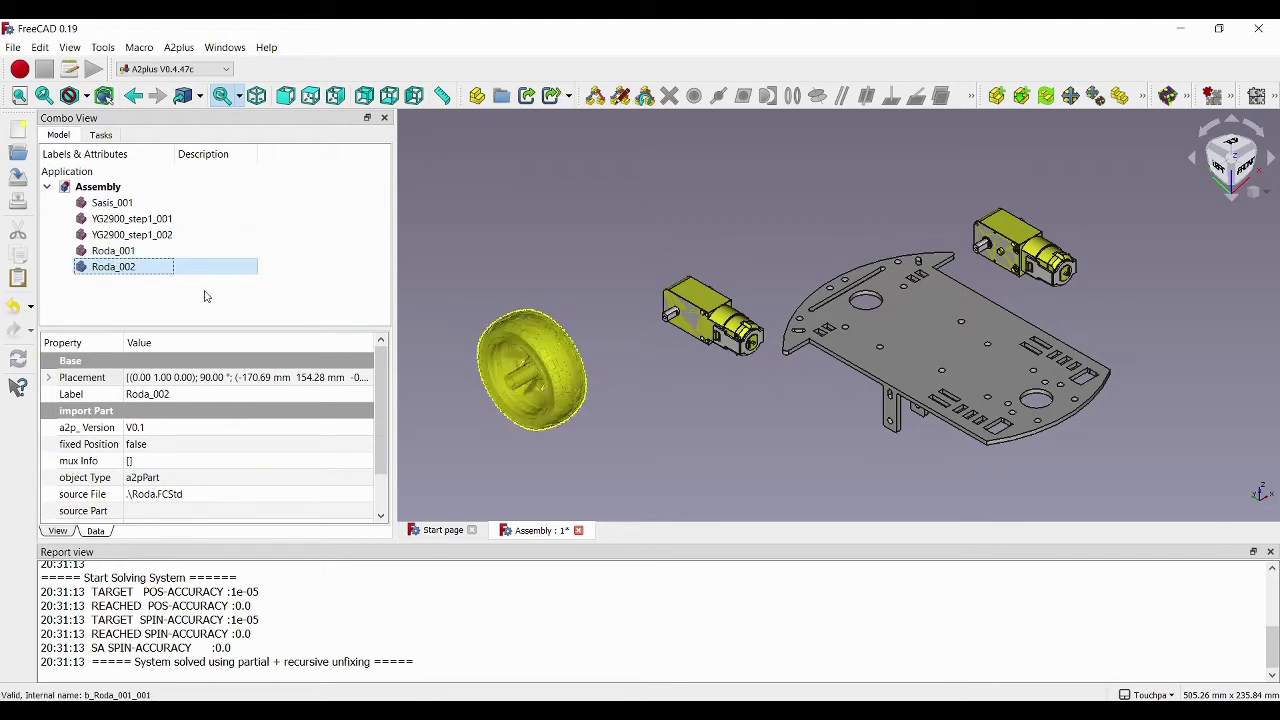
Set the wheel Roda_002's rotation around the x-axis to 180° and move it clear of Roda_001, to about X -170 mm, Y 200 mm.
double_click(362, 378)
click(130, 355)
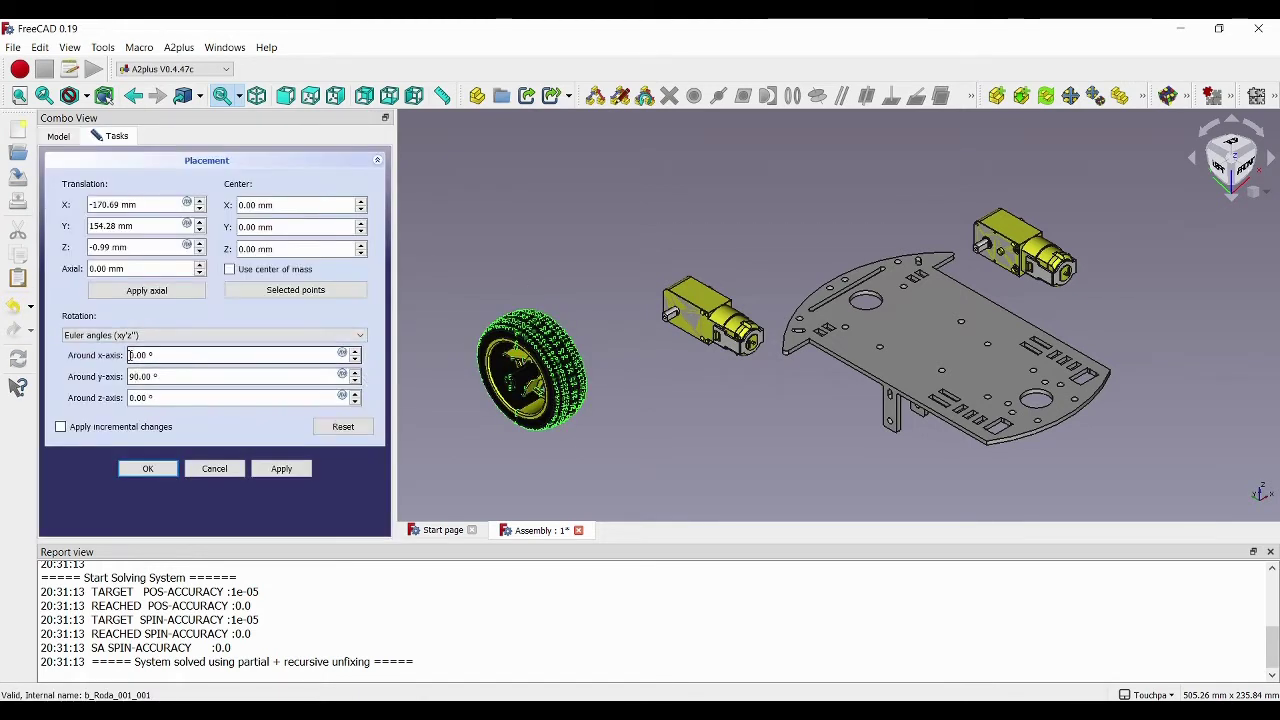
text(9)
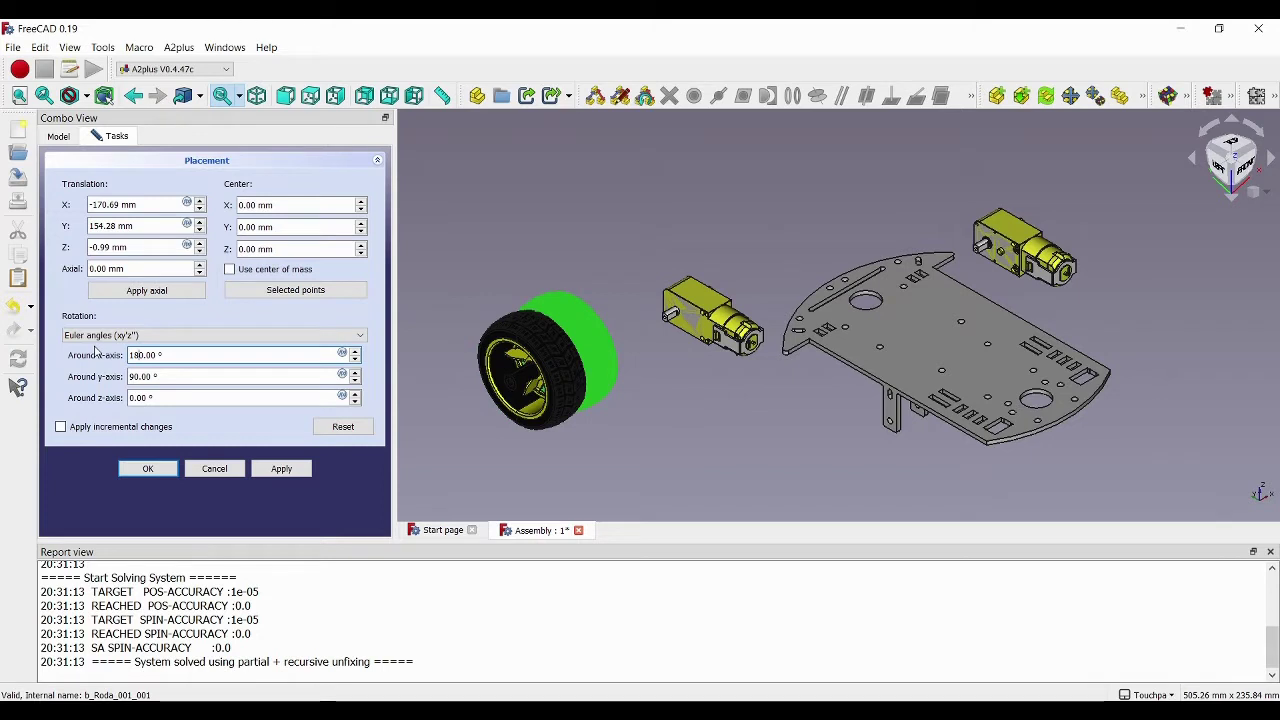
key(Return)
click(611, 303)
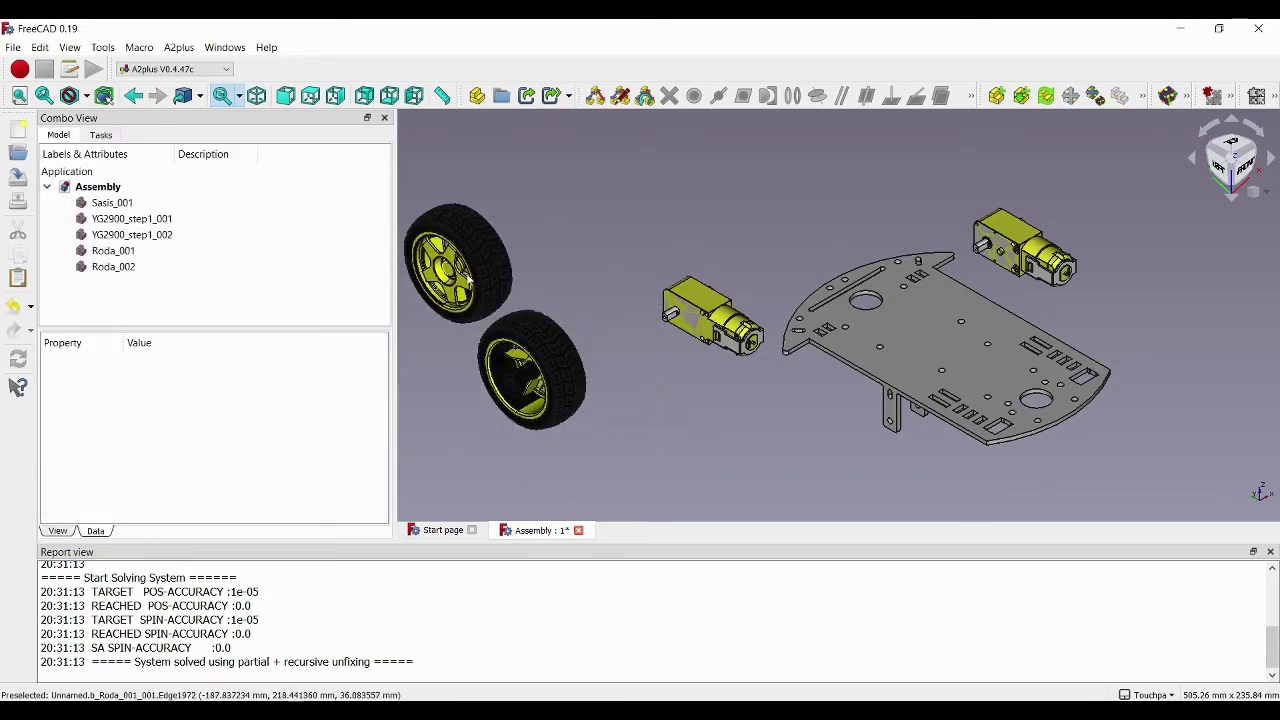
click(495, 262)
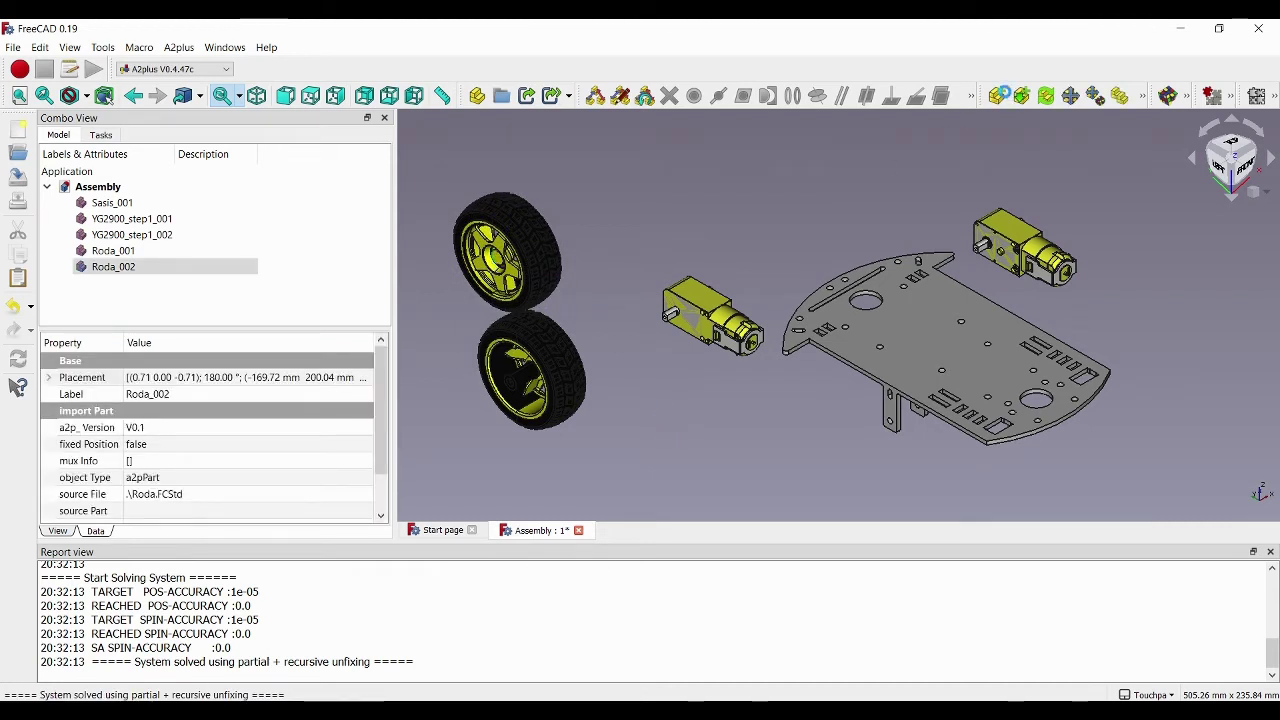
Import the M3 x 6mm hexagon threaded pillar STEP file and move it off the chassis to about X -124 mm, Y 88 mm, Z -21 mm.
click(1002, 92)
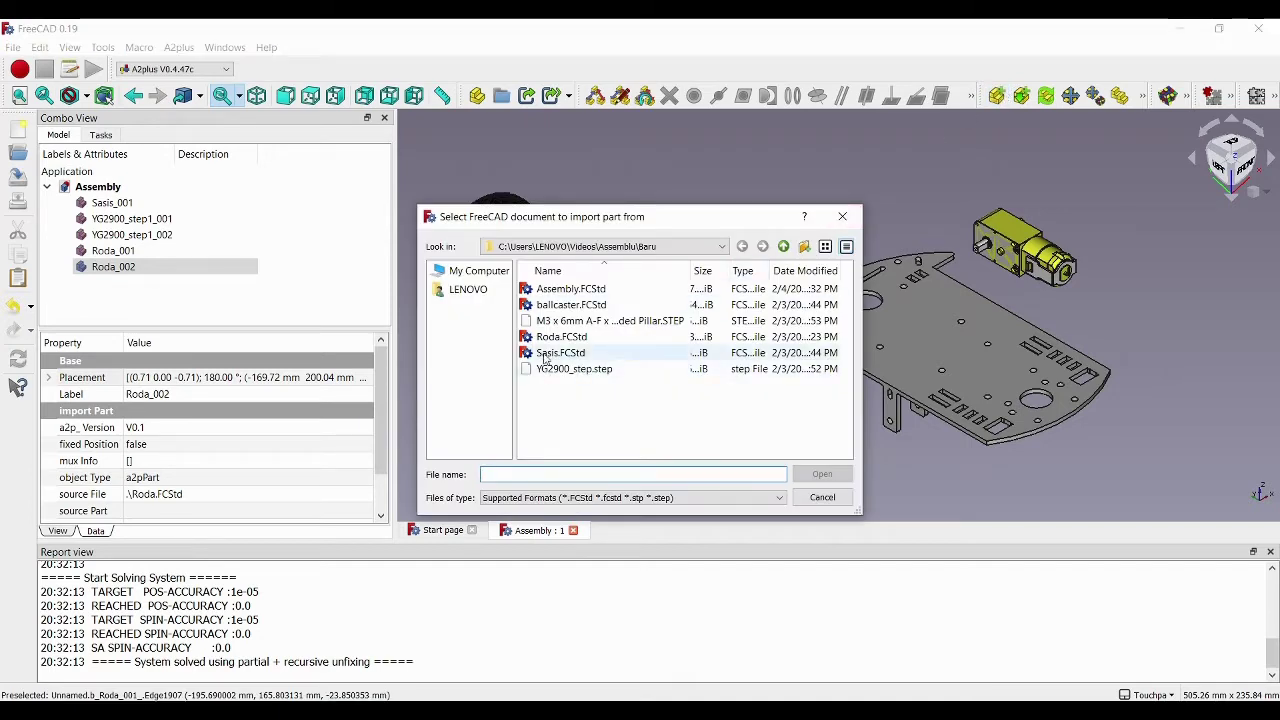
double_click(590, 320)
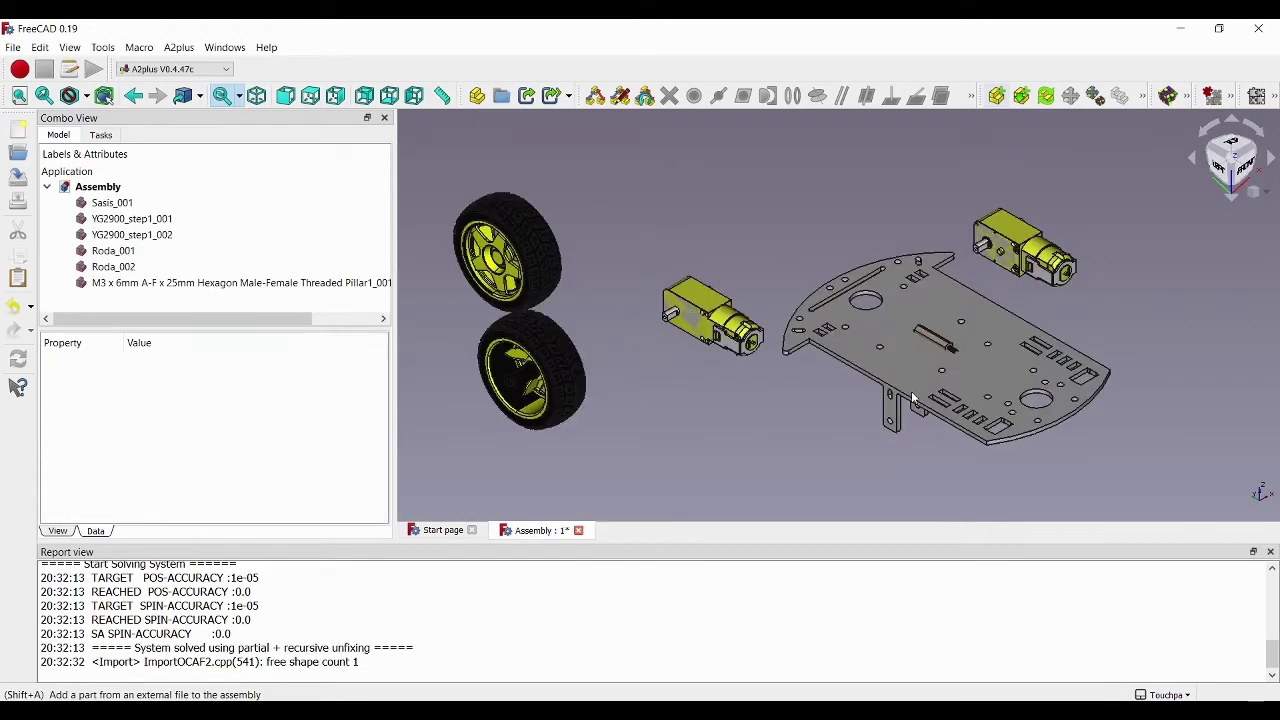
click(938, 342)
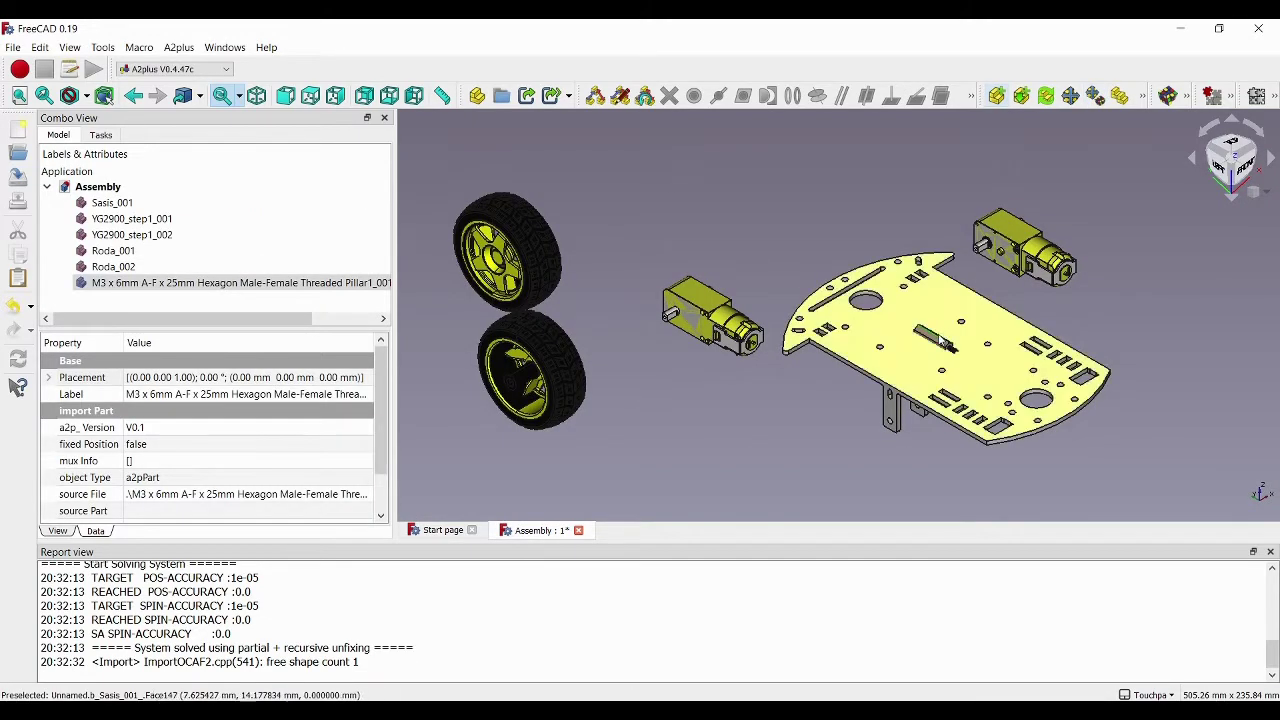
click(938, 343)
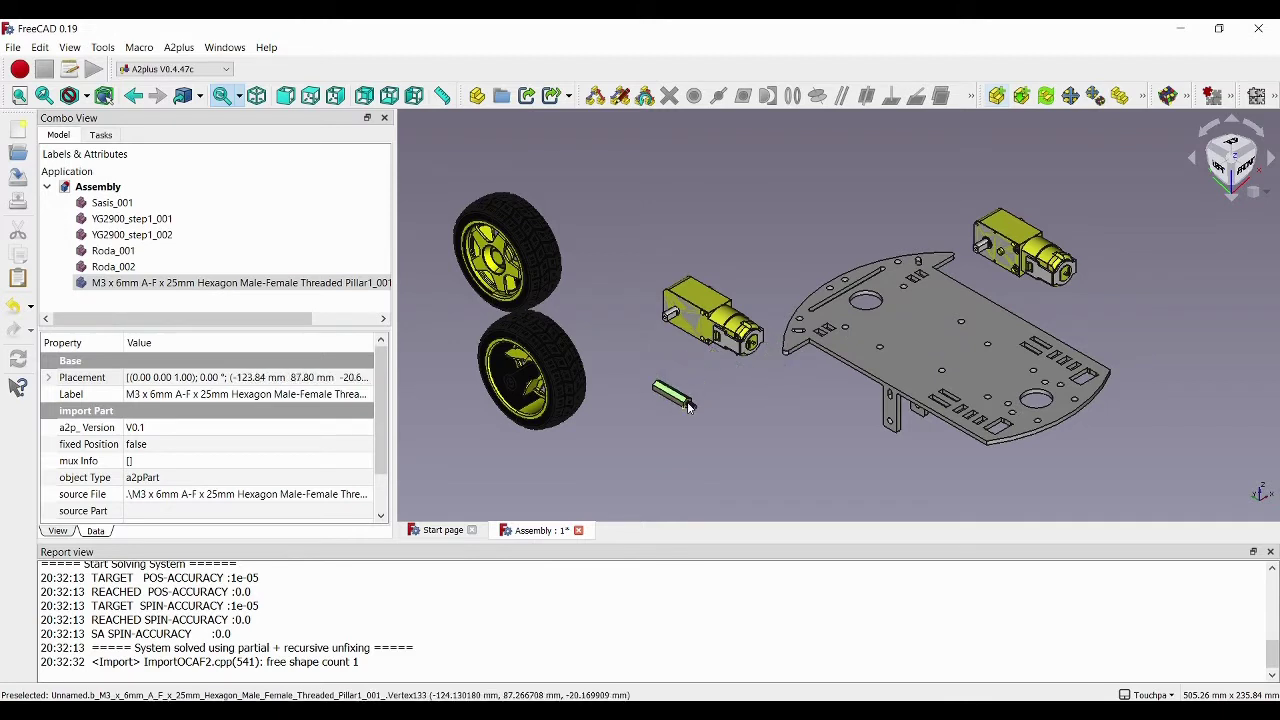
click(688, 405)
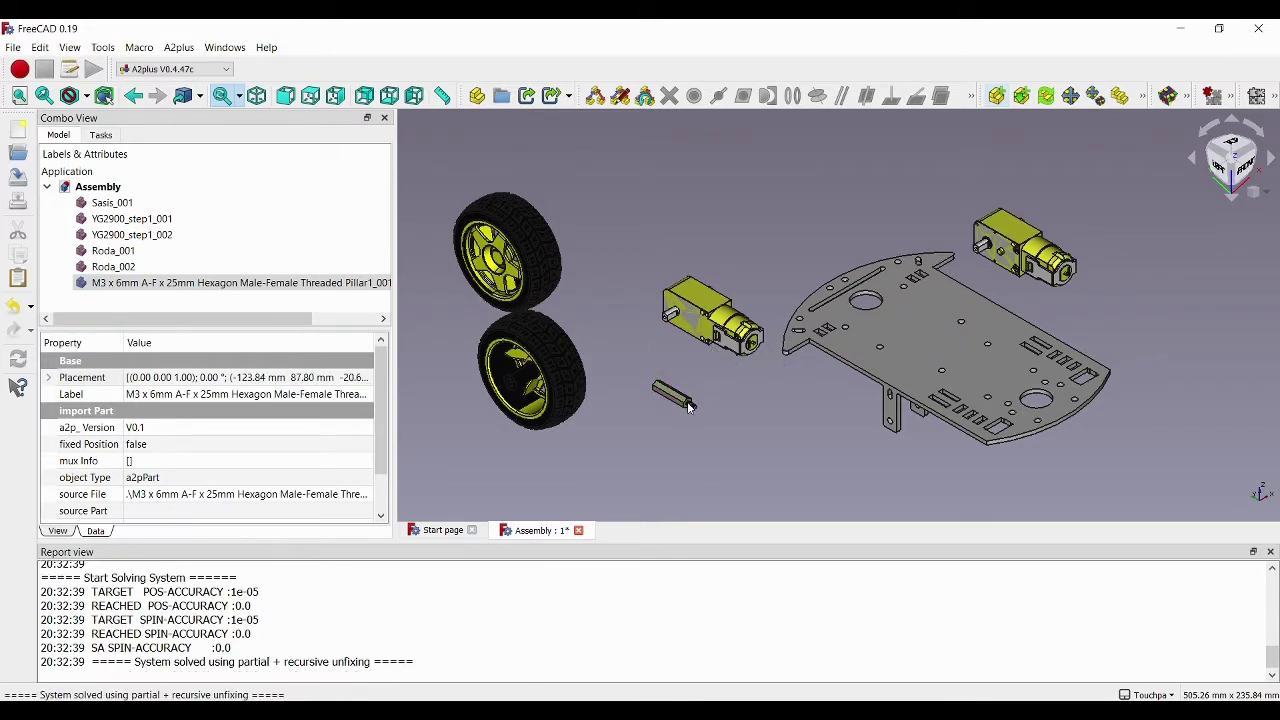
Set the threaded pillar's rotation around the x-axis to -90° so it stands with its threaded end up.
click(368, 378)
click(130, 376)
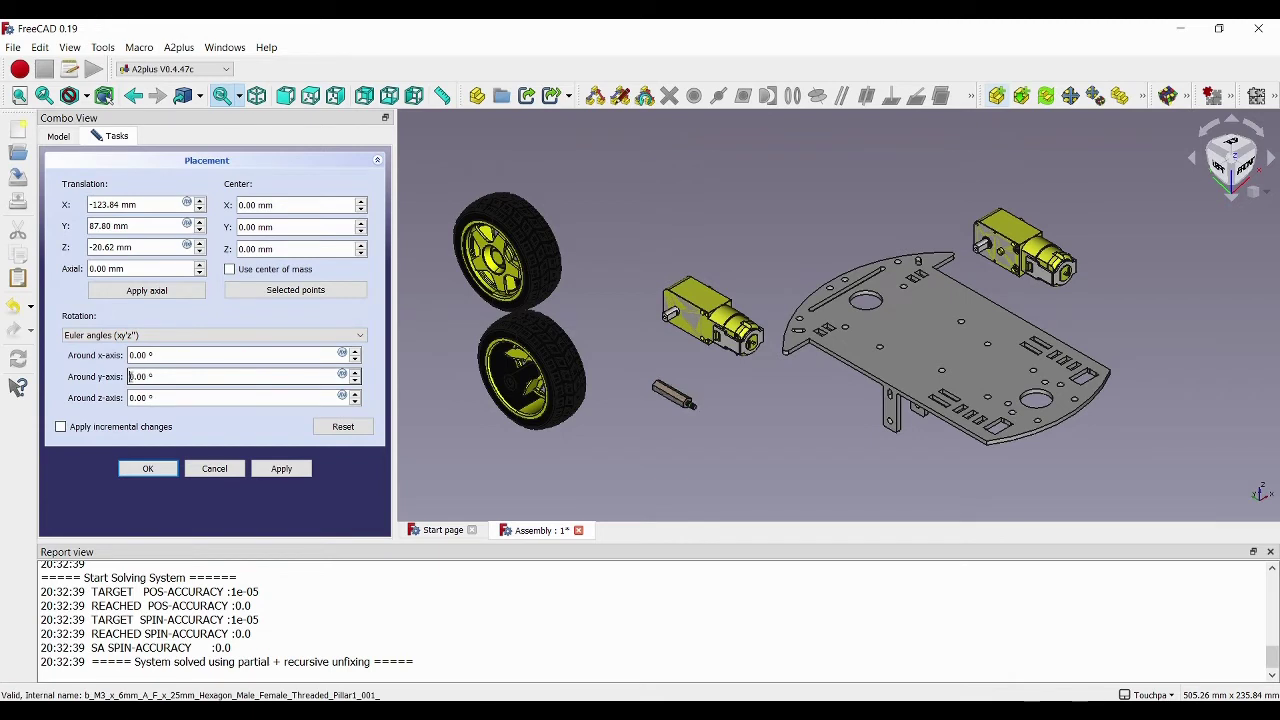
click(129, 356)
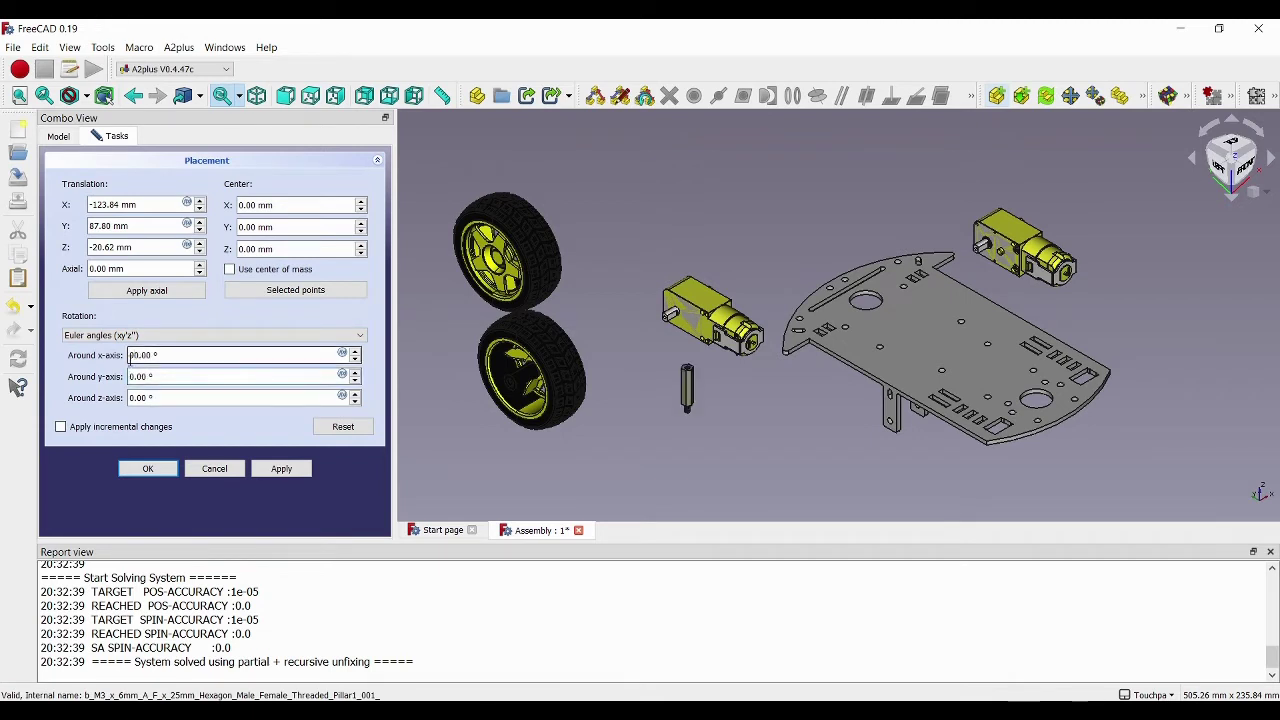
key(Return)
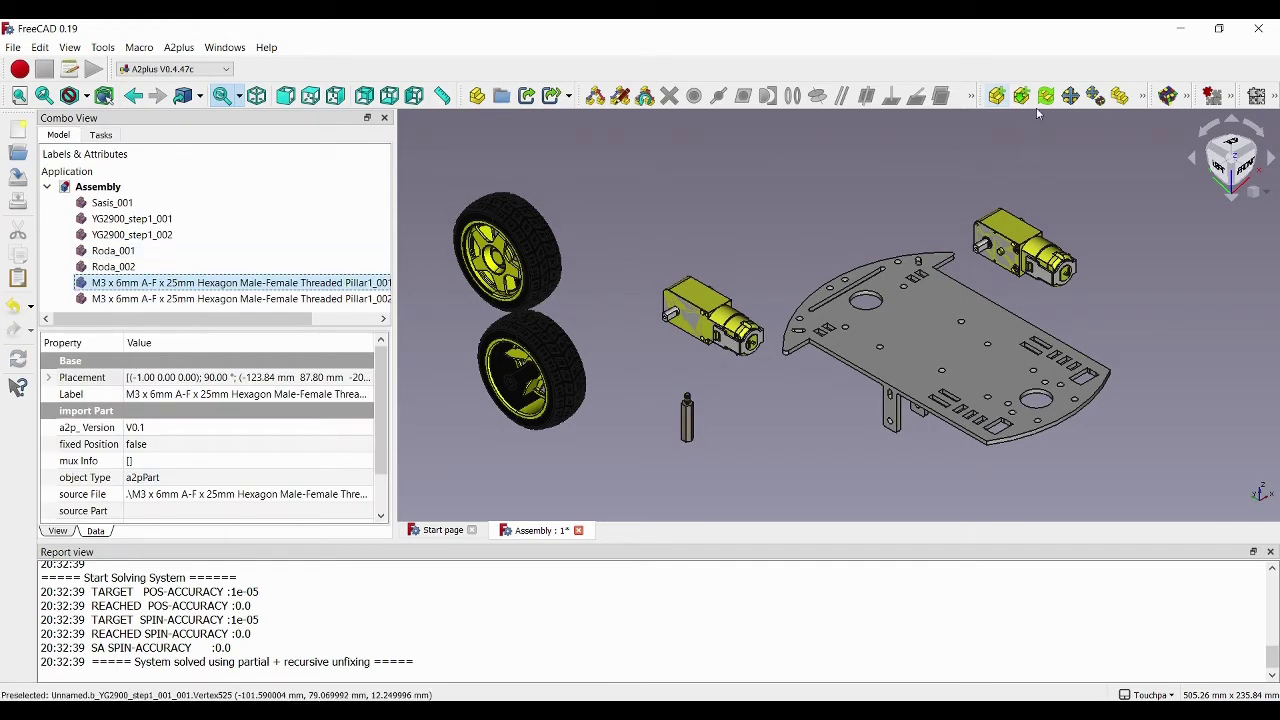
Import ballcaster.FCStd into the assembly and set its rotation around the x-axis to -90° so the ball faces down.
click(996, 95)
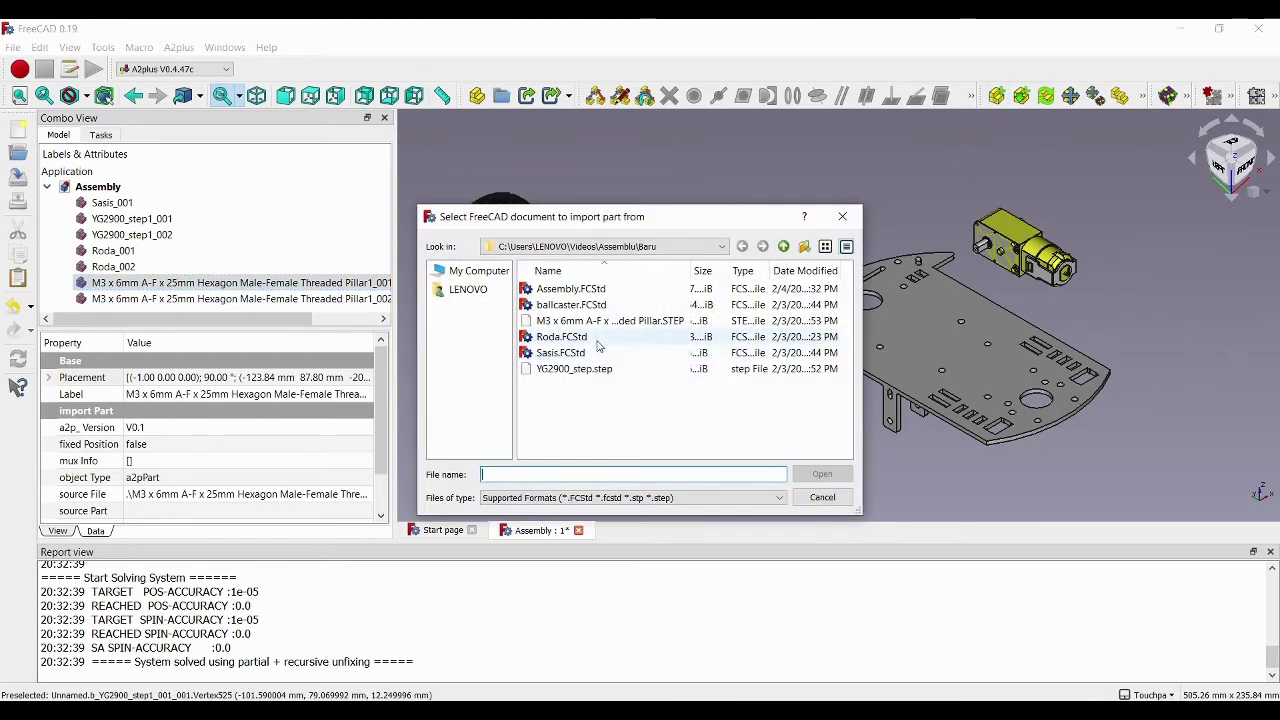
double_click(589, 304)
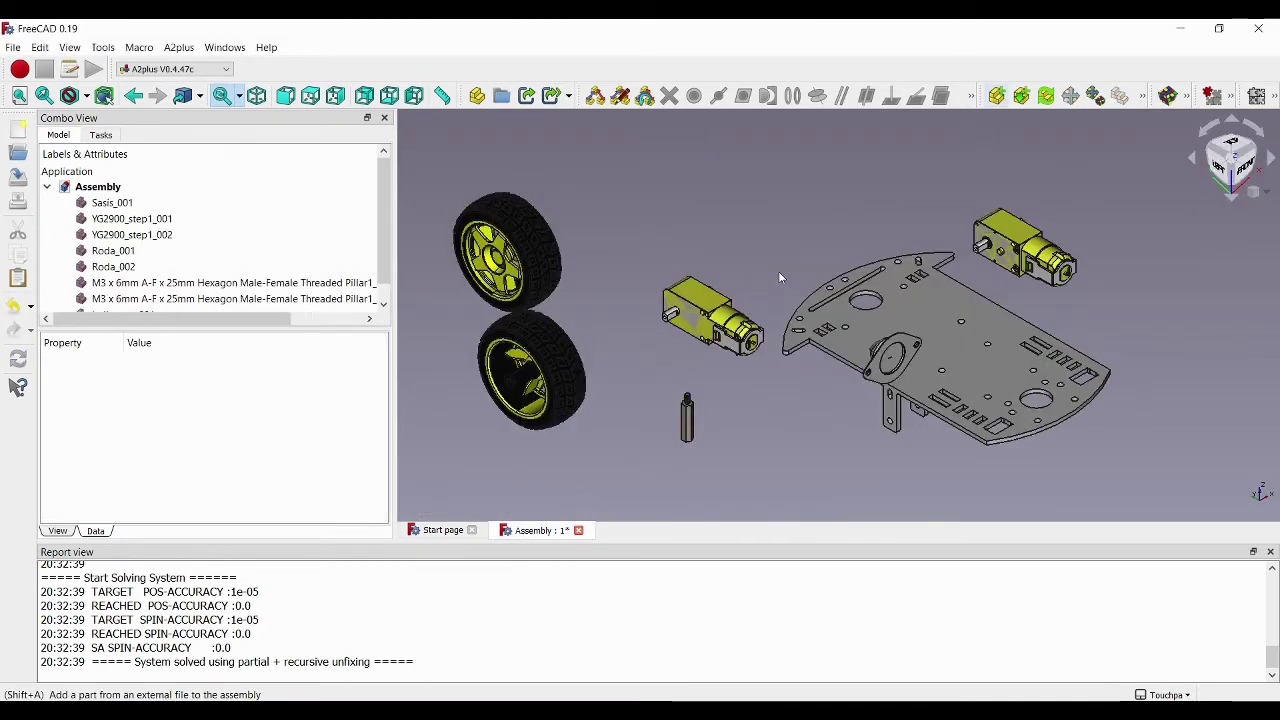
click(882, 358)
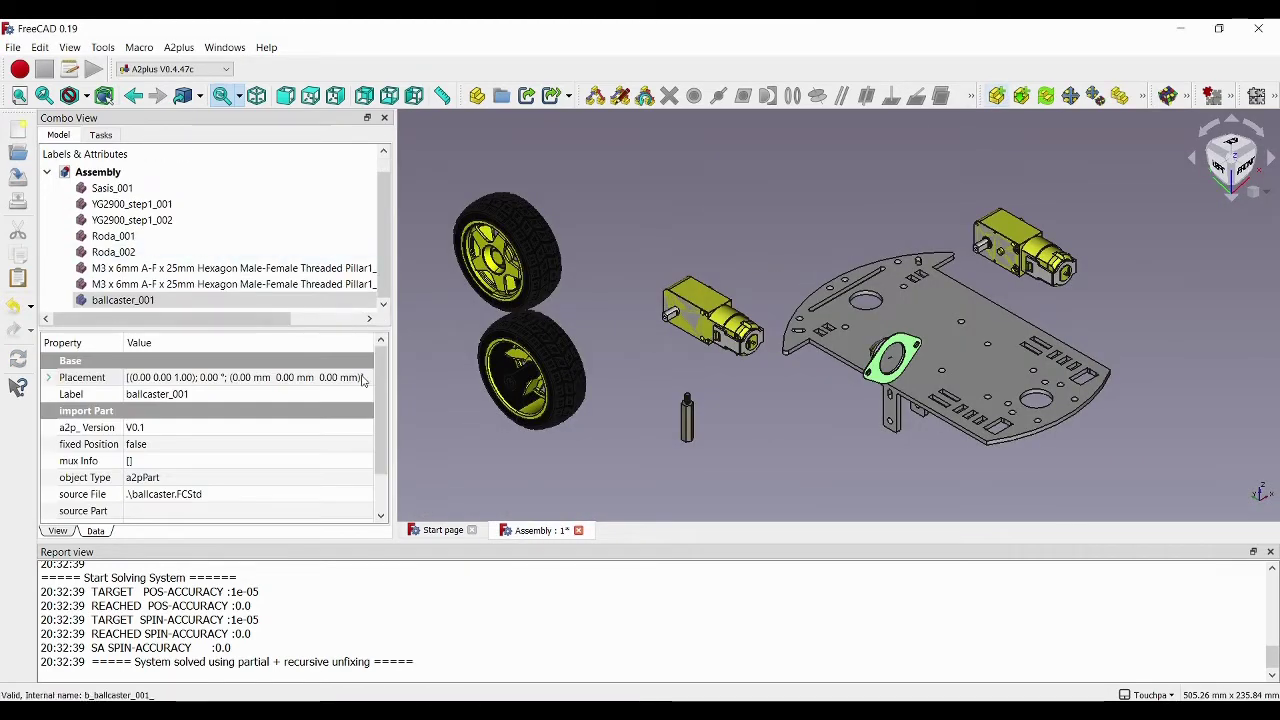
click(364, 378)
click(364, 378)
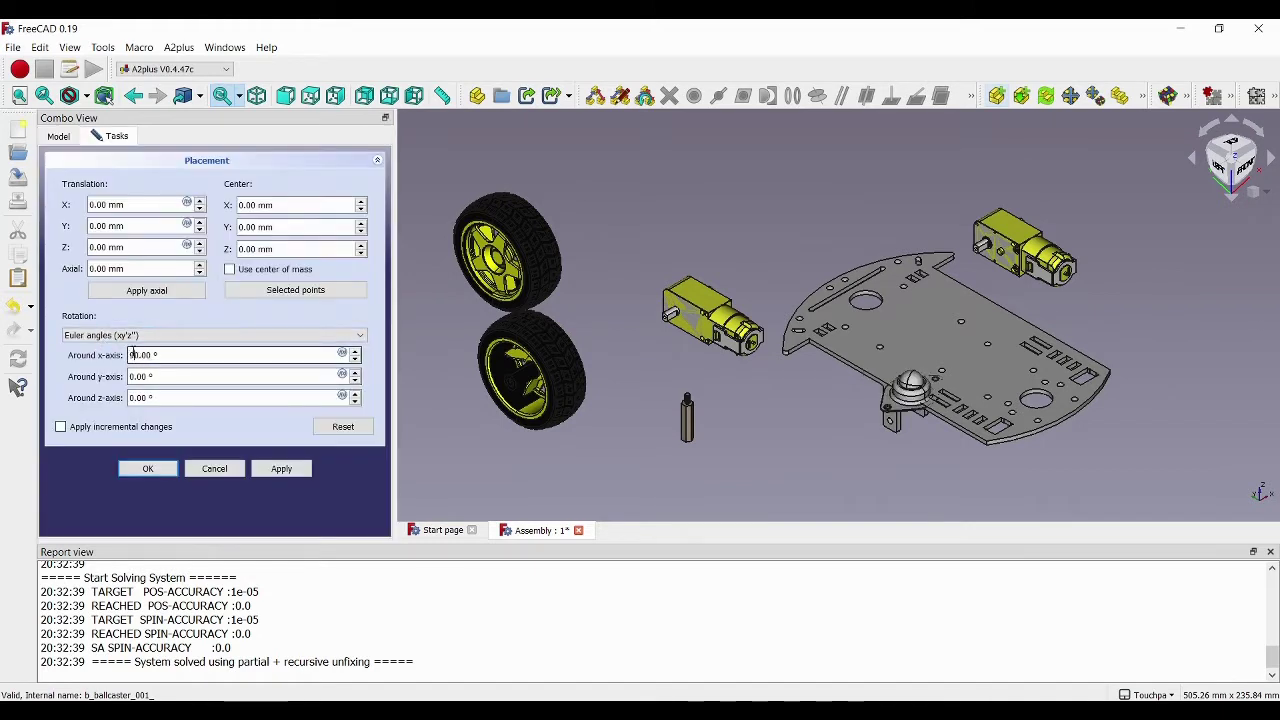
text(-9)
key(Return)
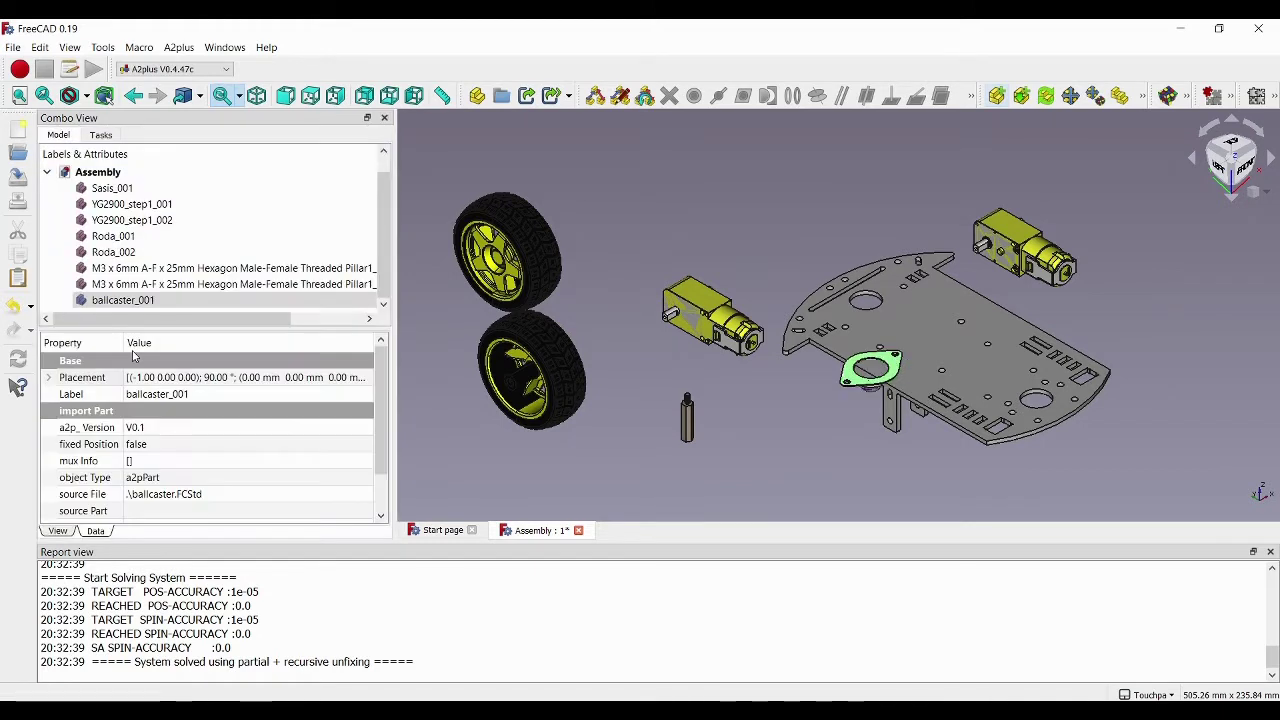
click(661, 358)
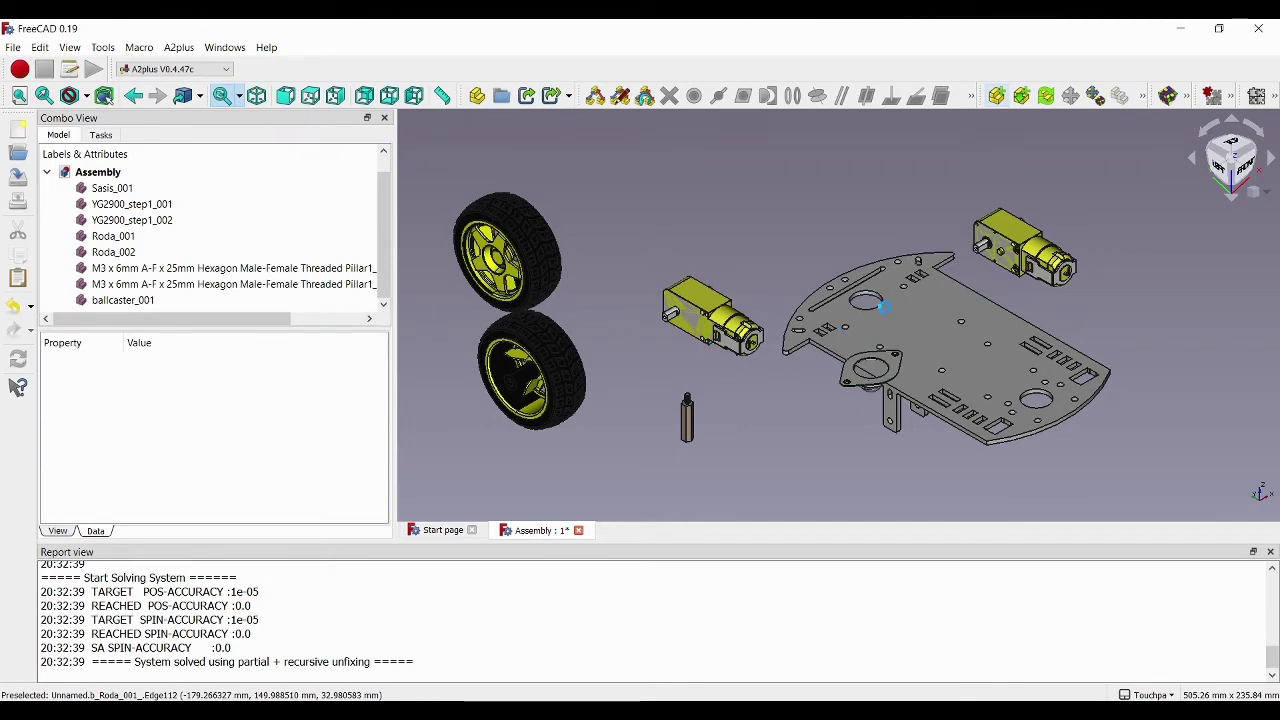
Join the second motor YG2900_step1_002 to its chassis bracket with a pointIdentity constraint between their circular mounting-hole edges.
middle_drag(779, 252, 806, 170)
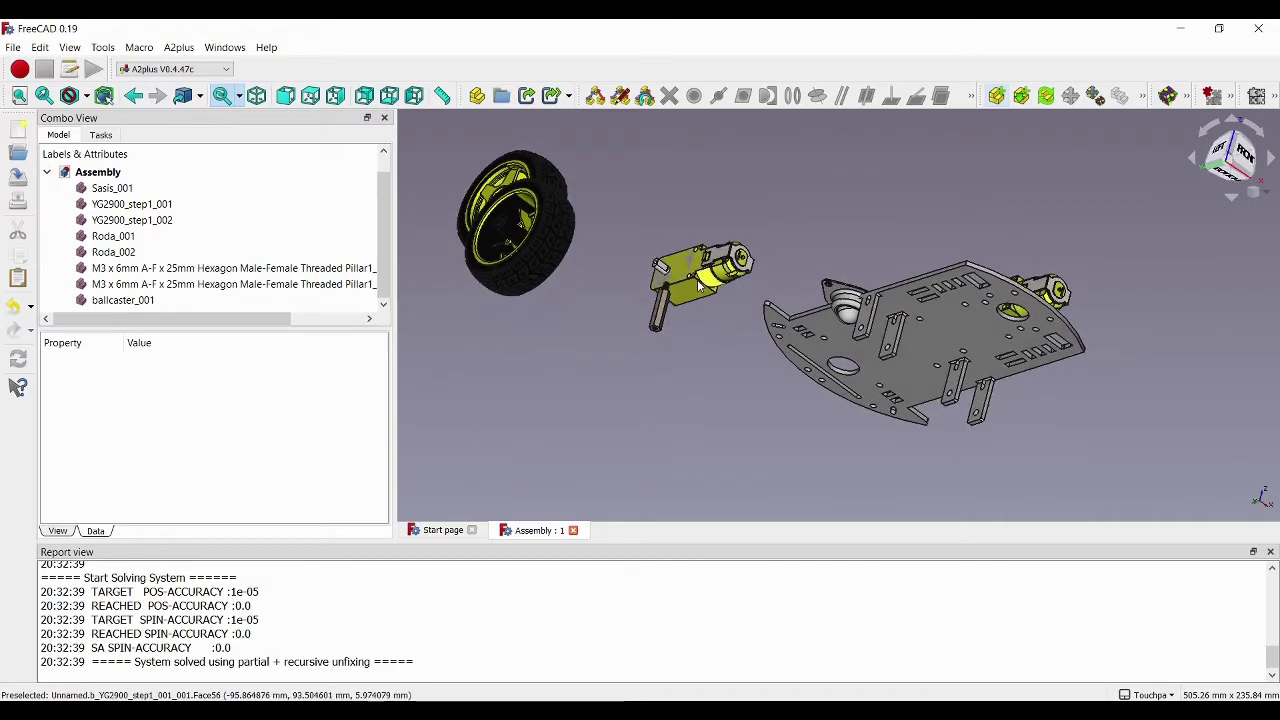
scroll(697, 283, up, 4)
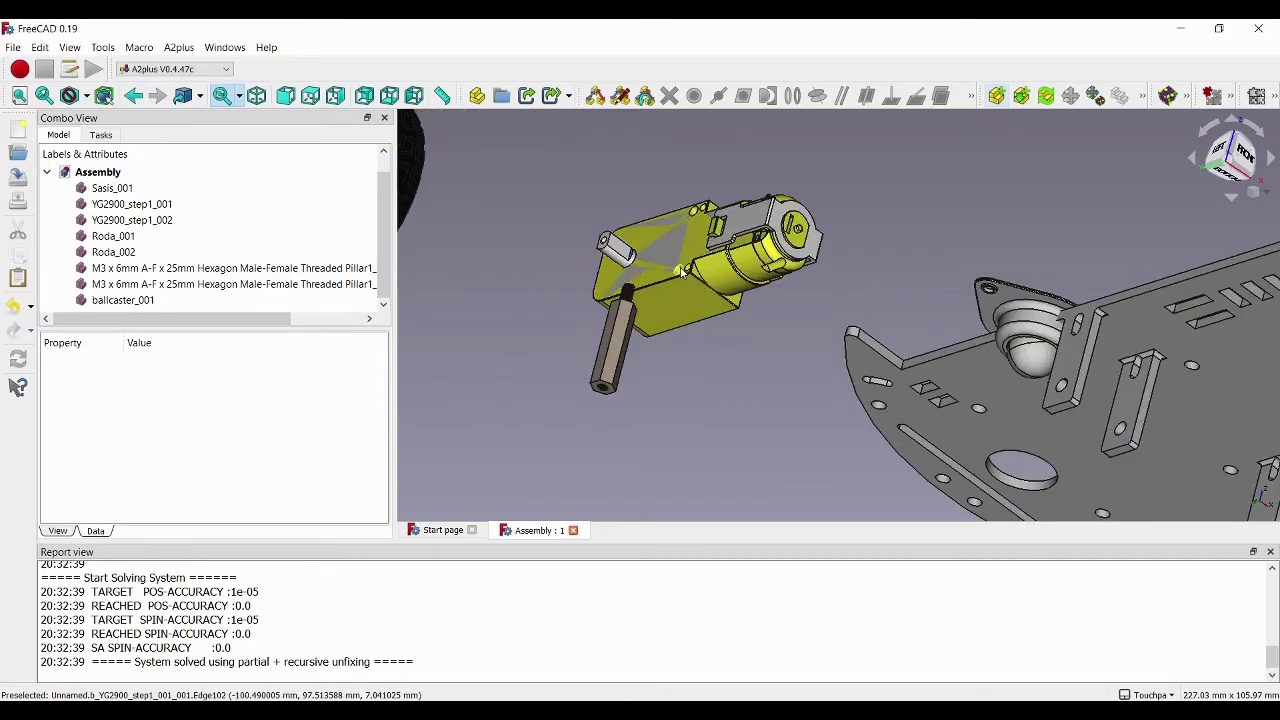
click(681, 271)
middle_drag(790, 242, 824, 285)
ctrl+click(767, 390)
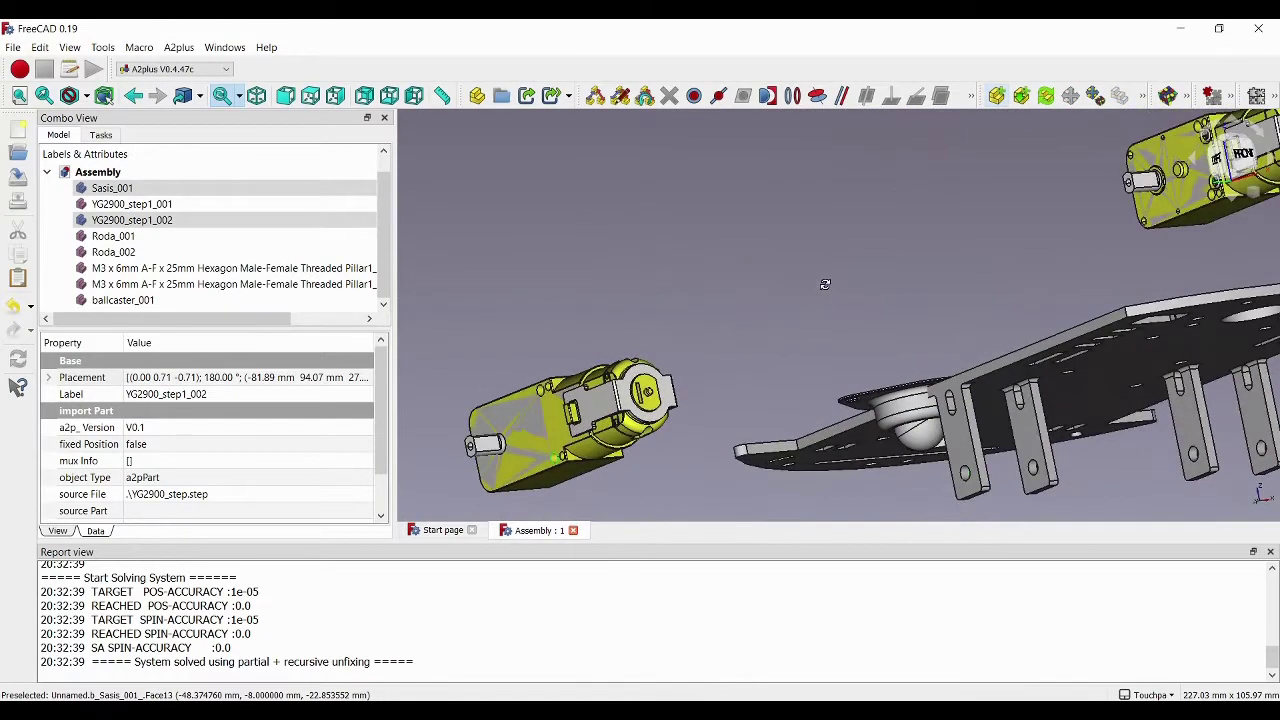
click(695, 96)
click(652, 283)
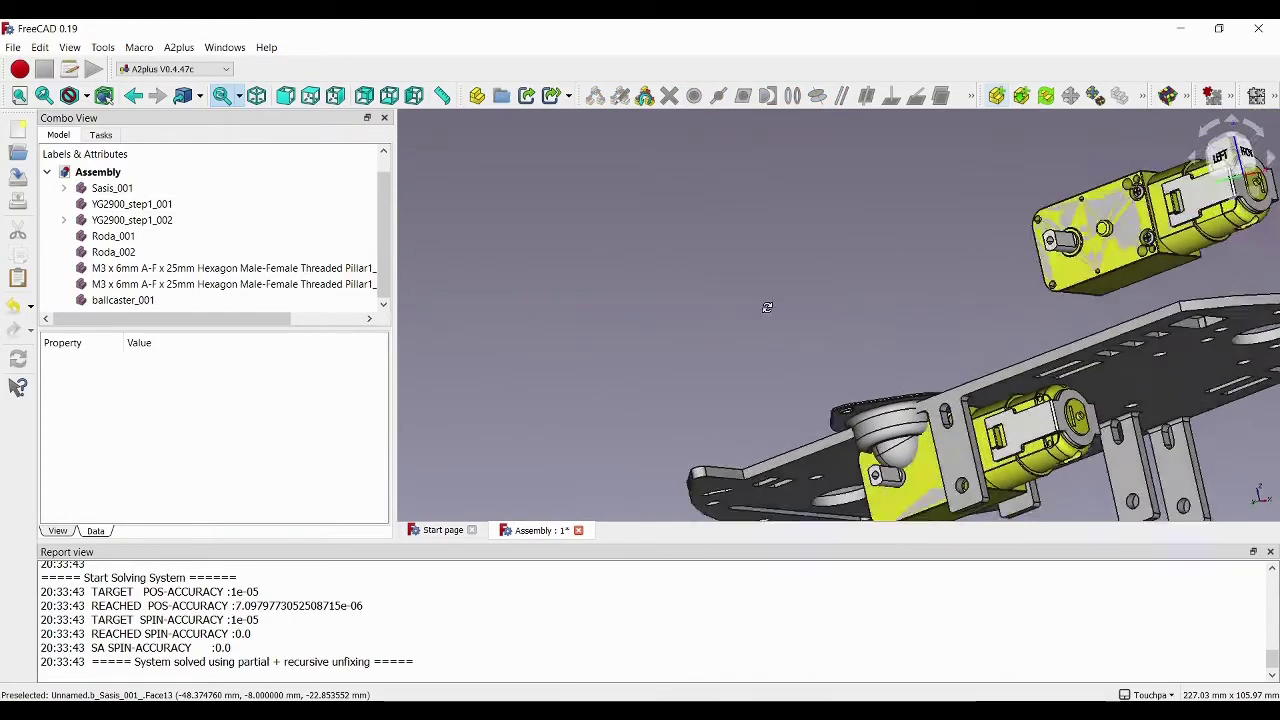
Add a pointIdentity constraint between the first motor YG2900_step1_001's mounting hole and the lower hole of the opposite chassis bracket.
middle_drag(766, 306, 560, 346)
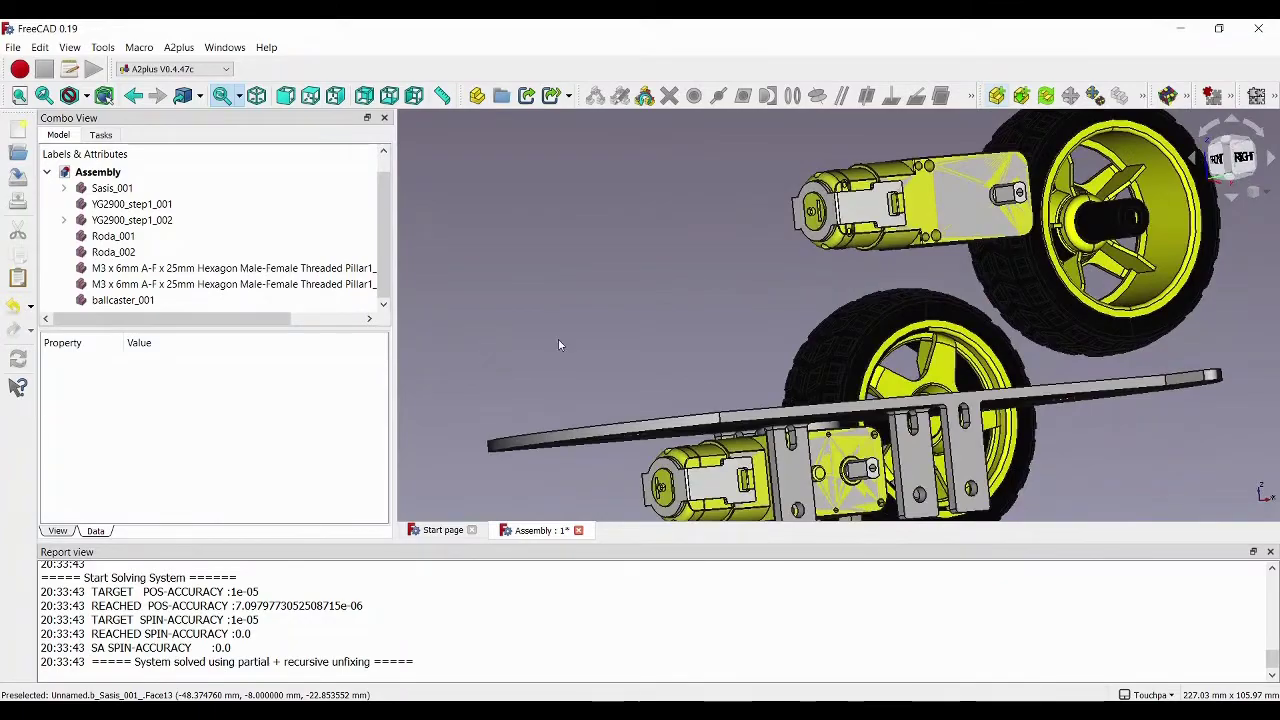
click(965, 238)
middle_drag(782, 285, 1076, 263)
scroll(1076, 263, down, 2)
scroll(1170, 400, up, 8)
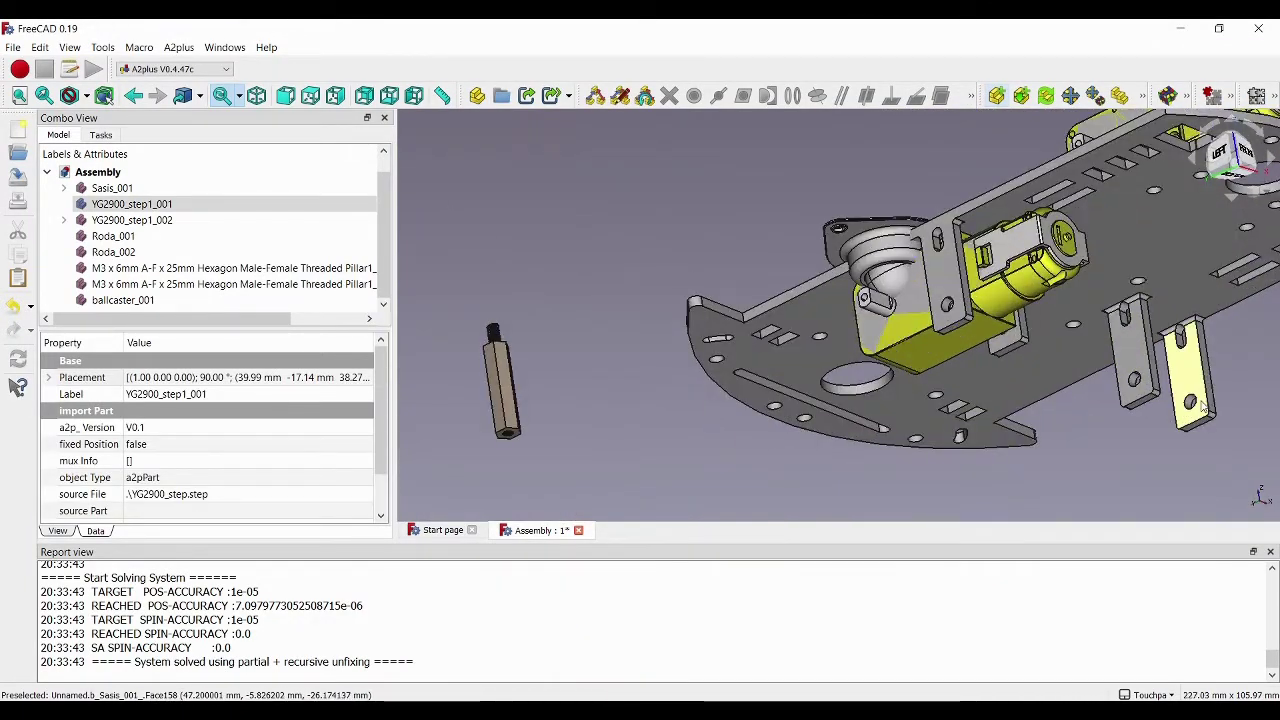
ctrl+click(1184, 408)
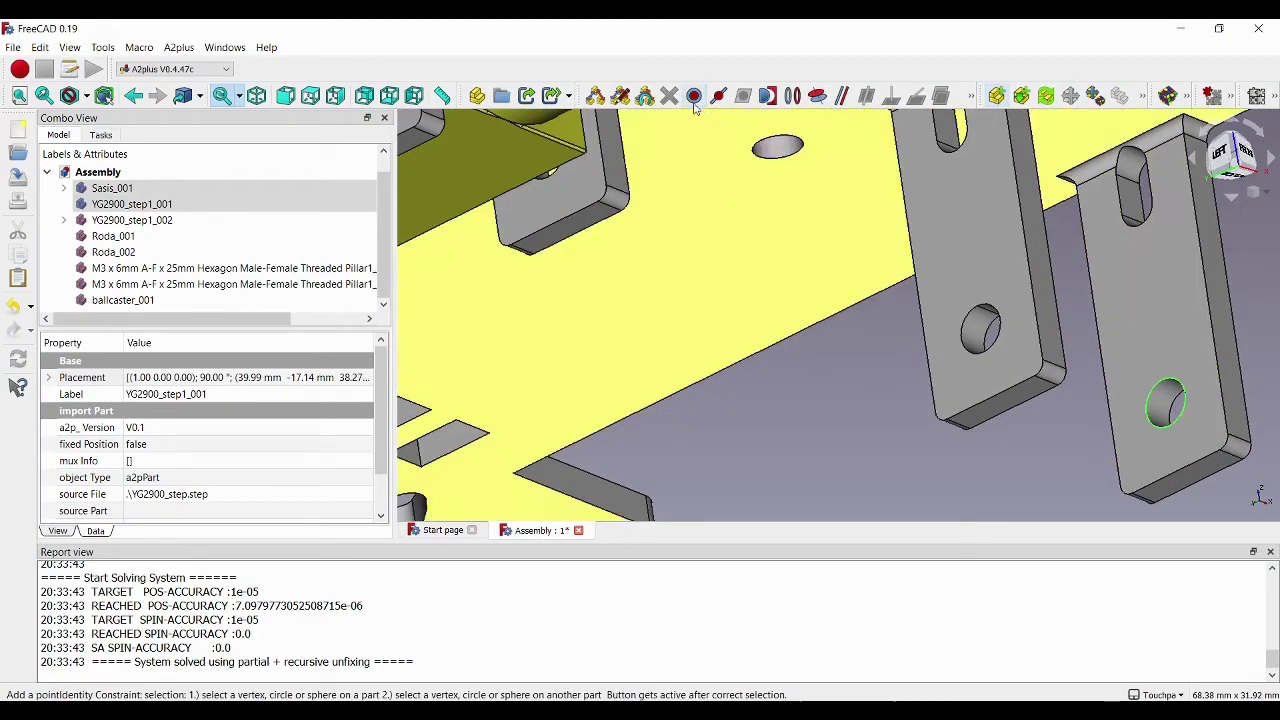
click(657, 294)
scroll(651, 298, down, 8)
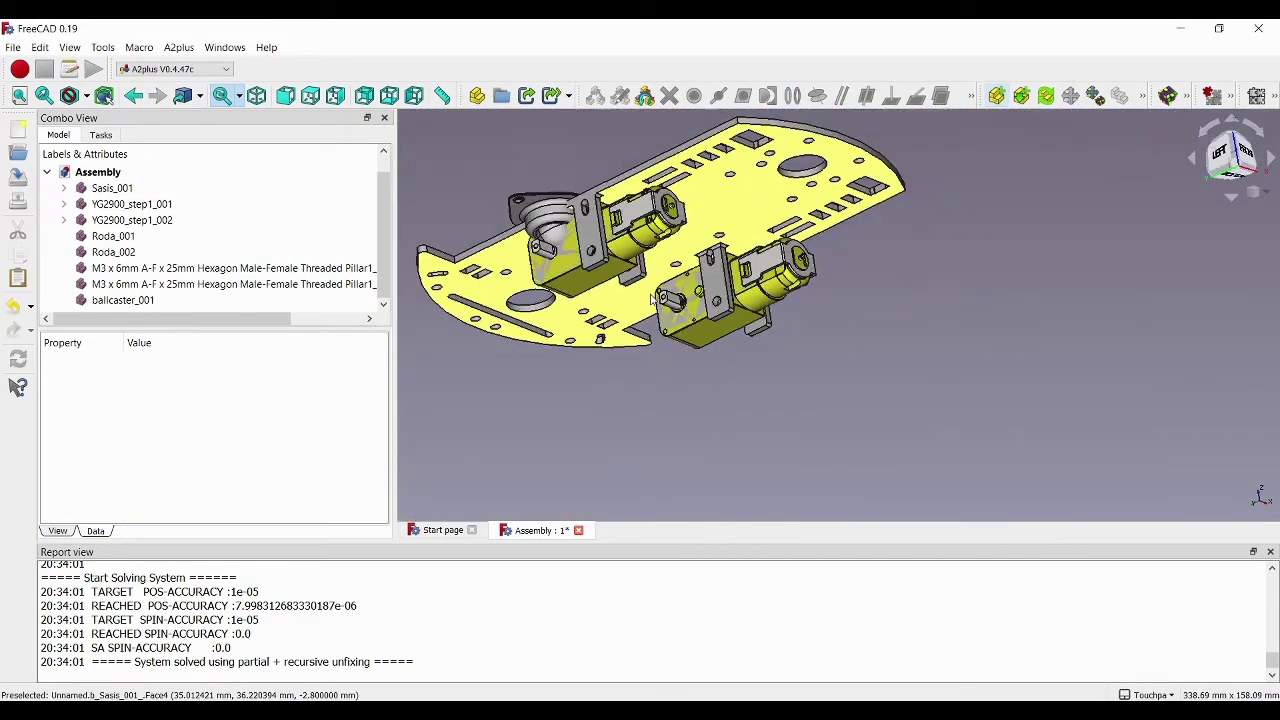
Set the fixed Position property to true for both motors, YG2900_step1_001 and YG2900_step1_002.
click(157, 205)
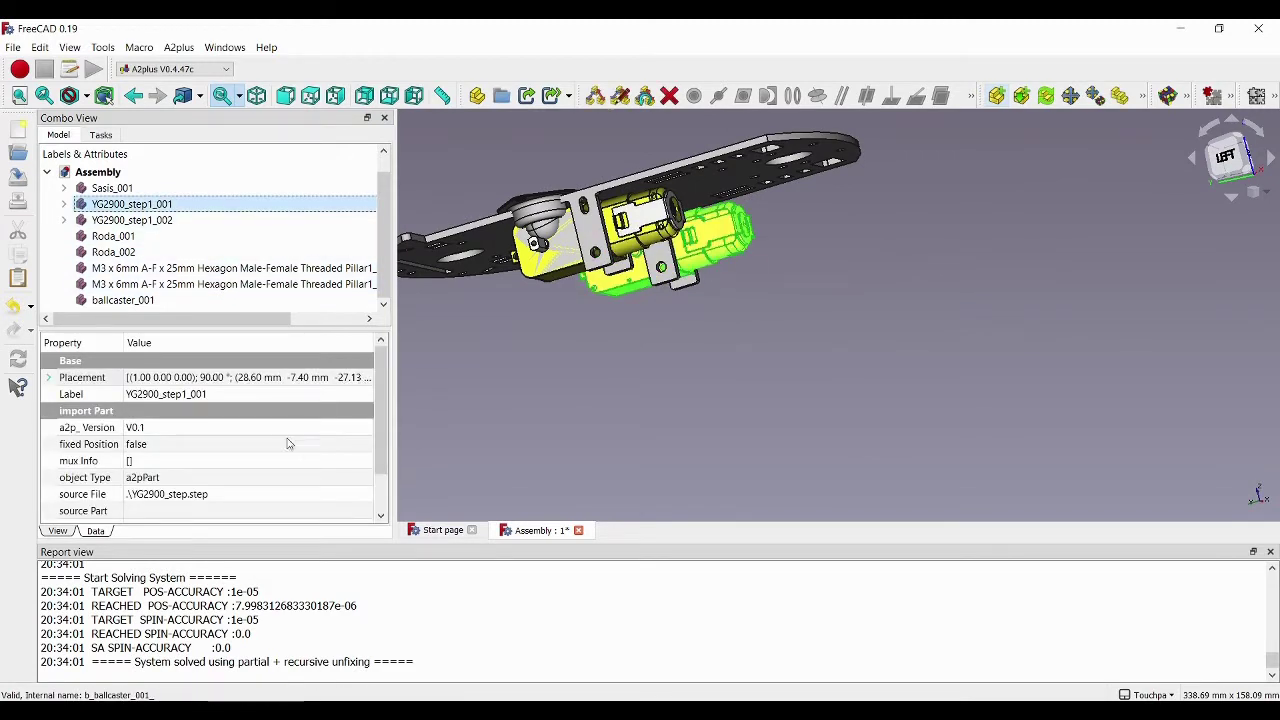
click(180, 446)
click(178, 448)
click(170, 474)
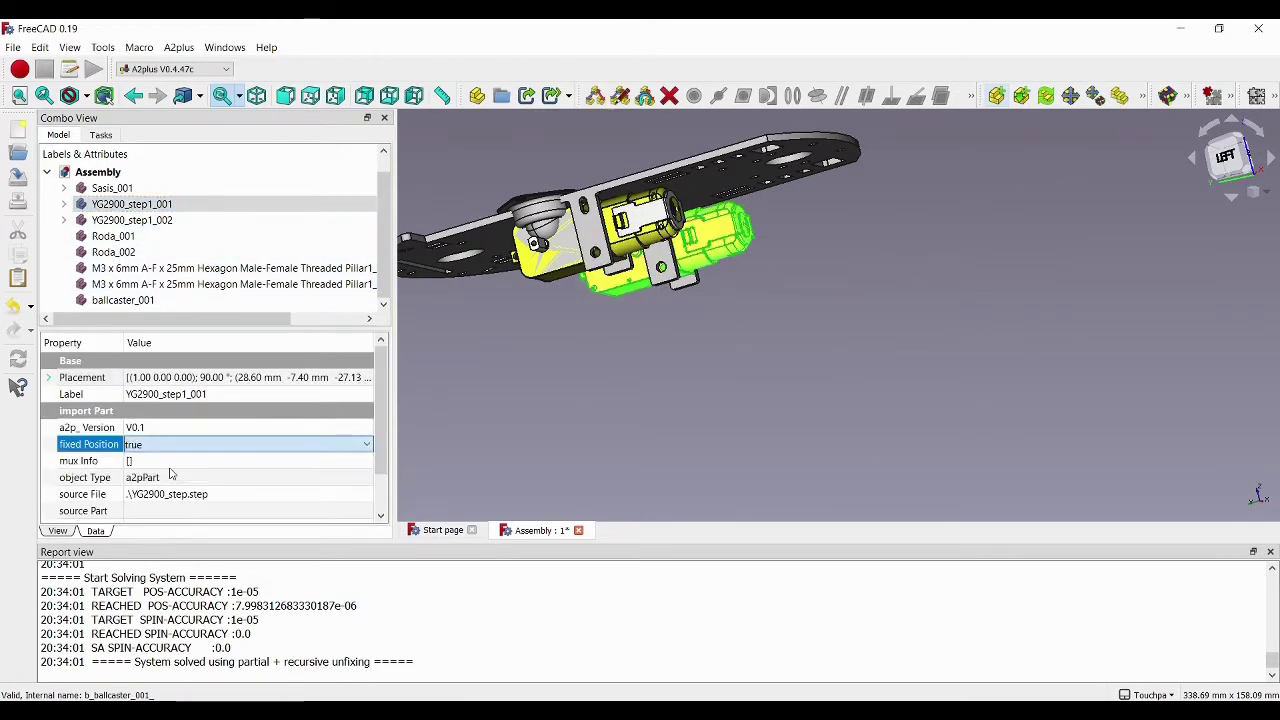
click(132, 220)
click(180, 446)
click(200, 444)
click(170, 474)
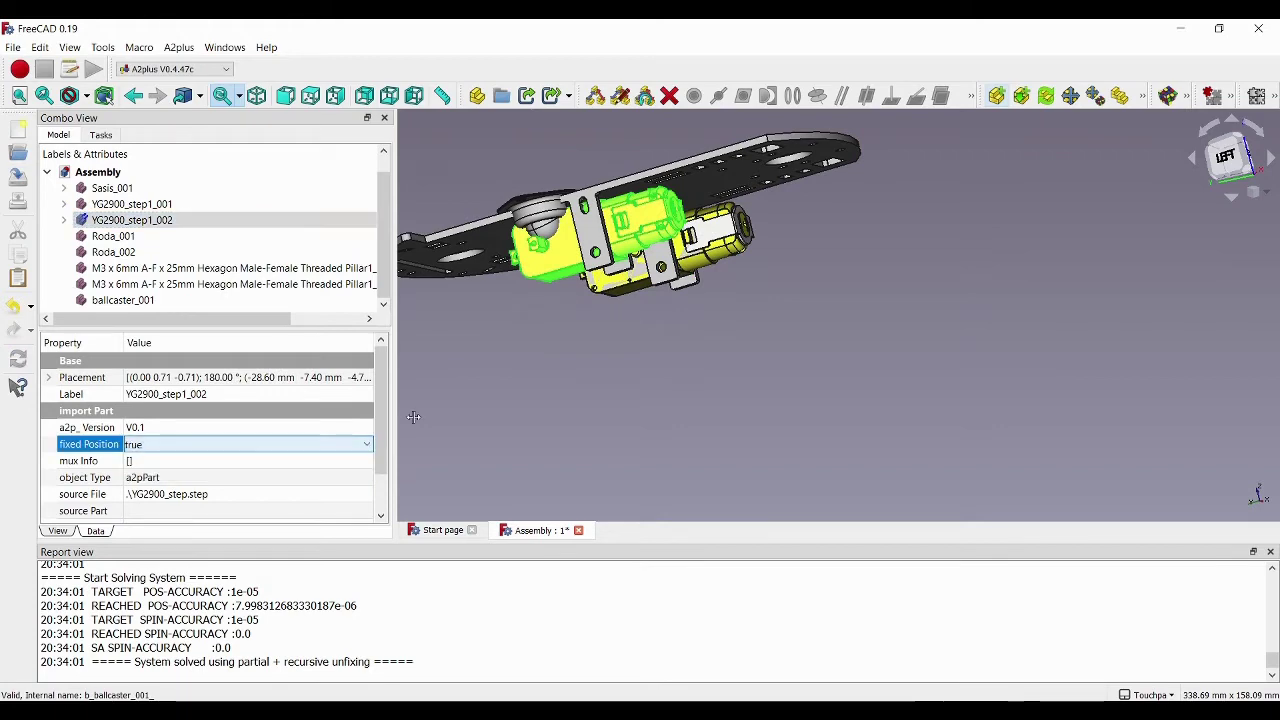
click(413, 417)
alt+drag(626, 168, 690, 180)
click(24, 100)
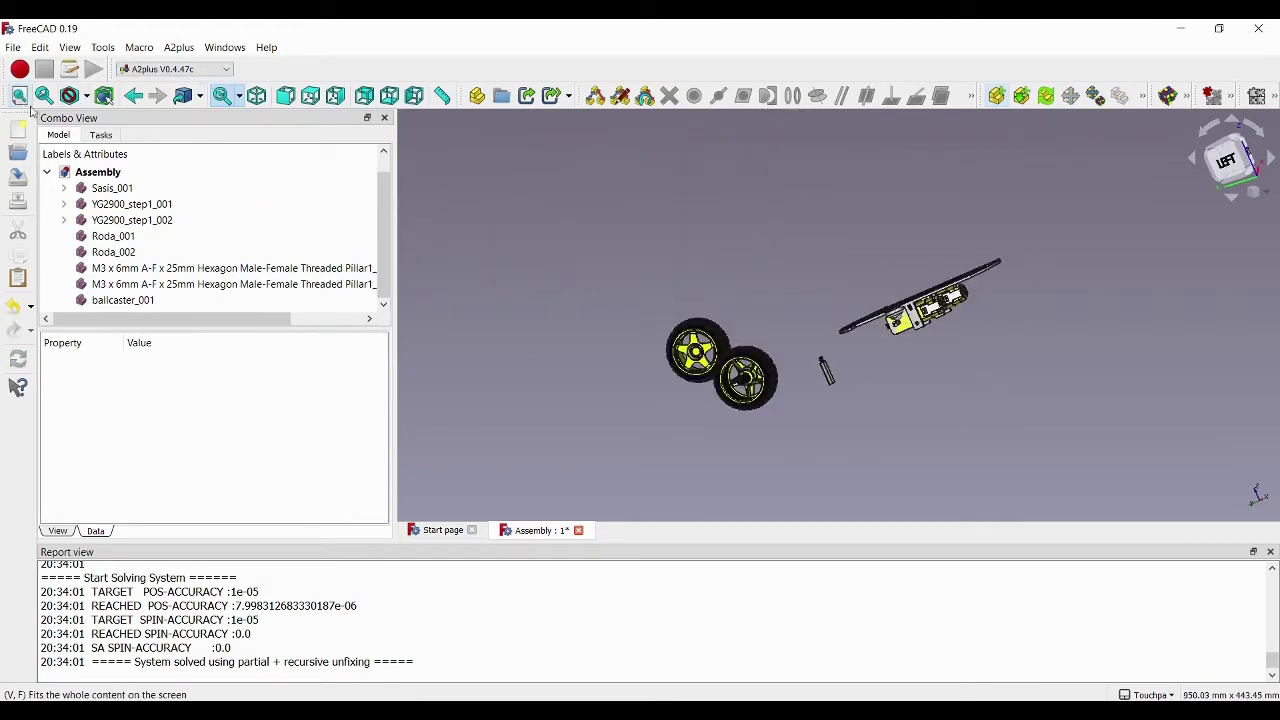
click(1228, 162)
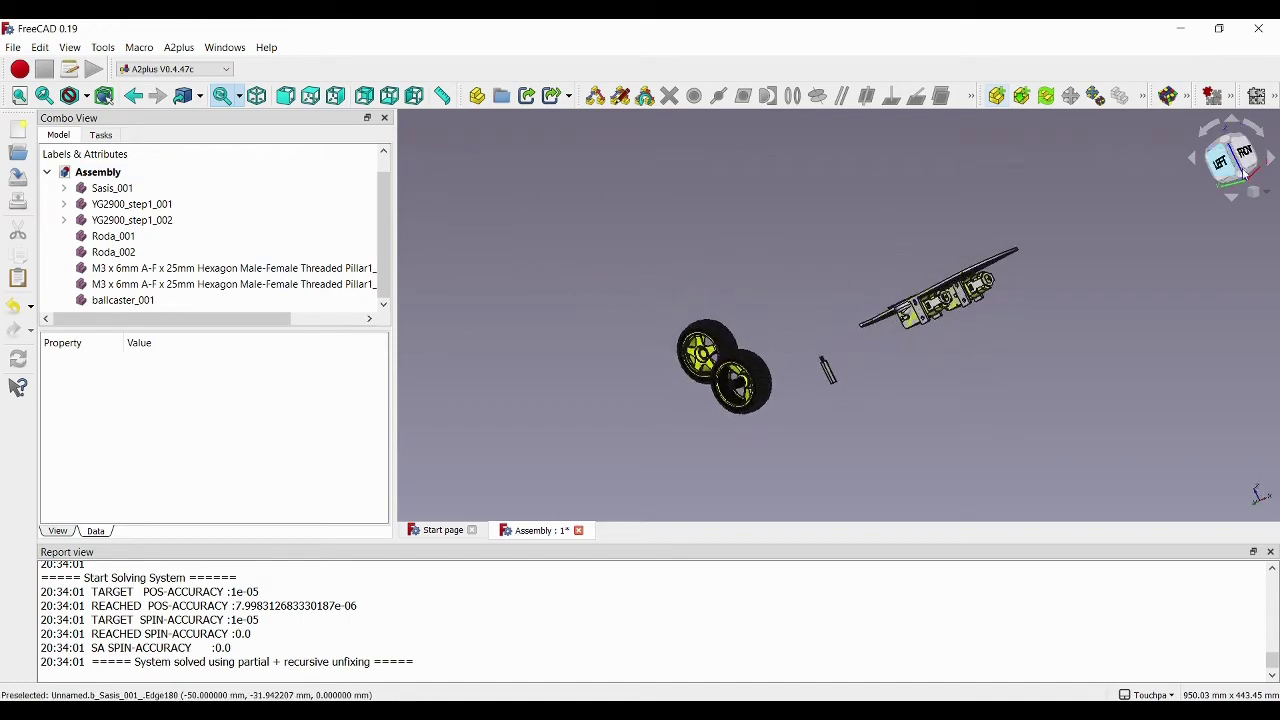
alt+drag(948, 280, 905, 292)
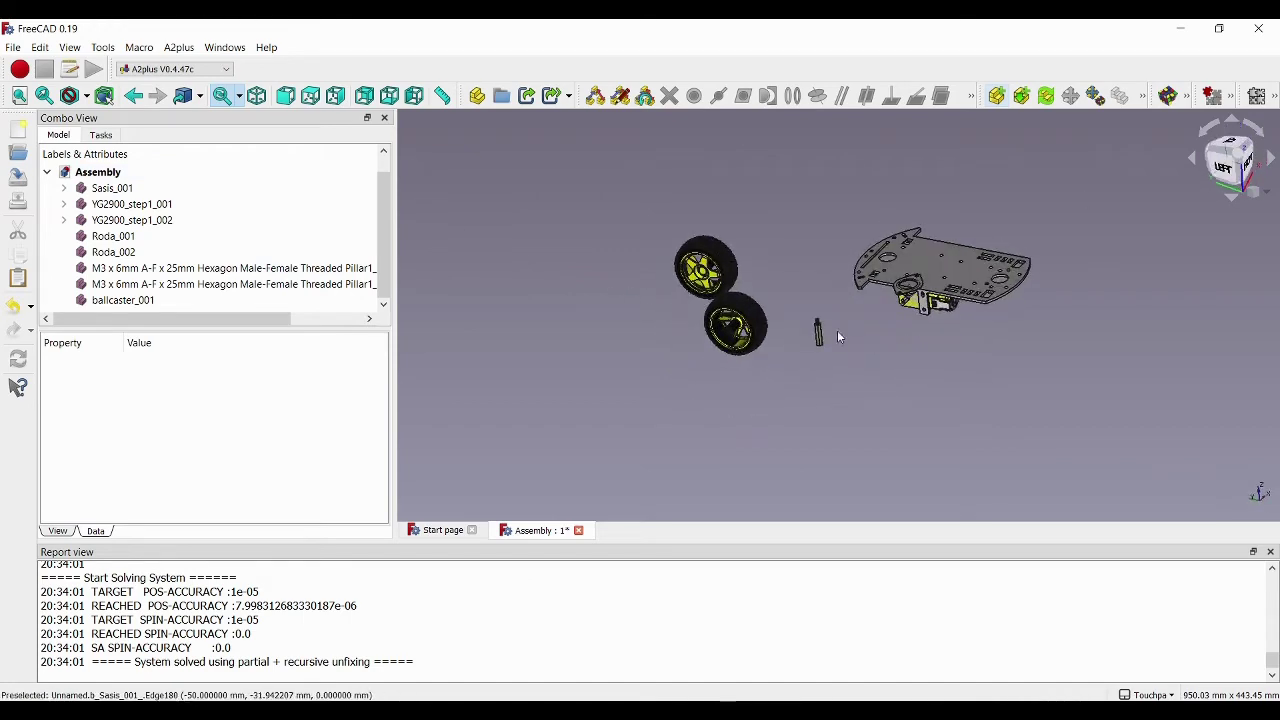
Move ballcaster_001 off the chassis into the free space between the wheels and the threaded pillar.
scroll(905, 292, up, 3)
click(905, 292)
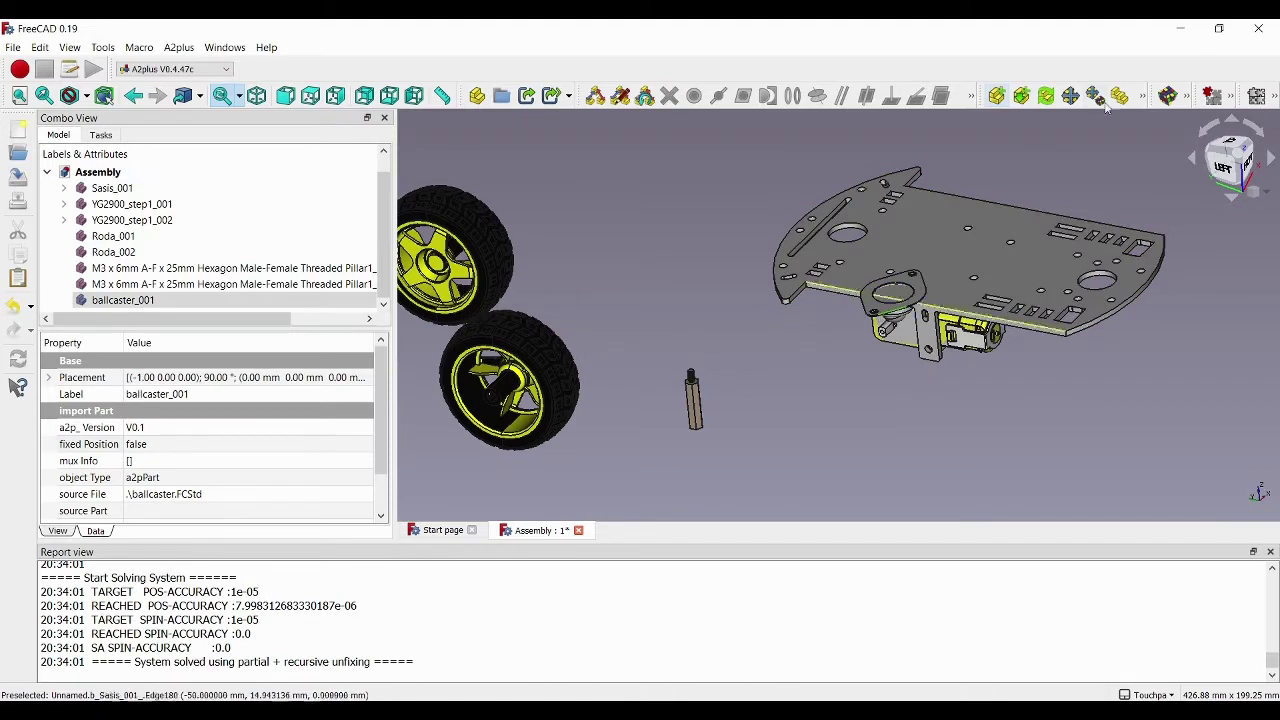
click(684, 305)
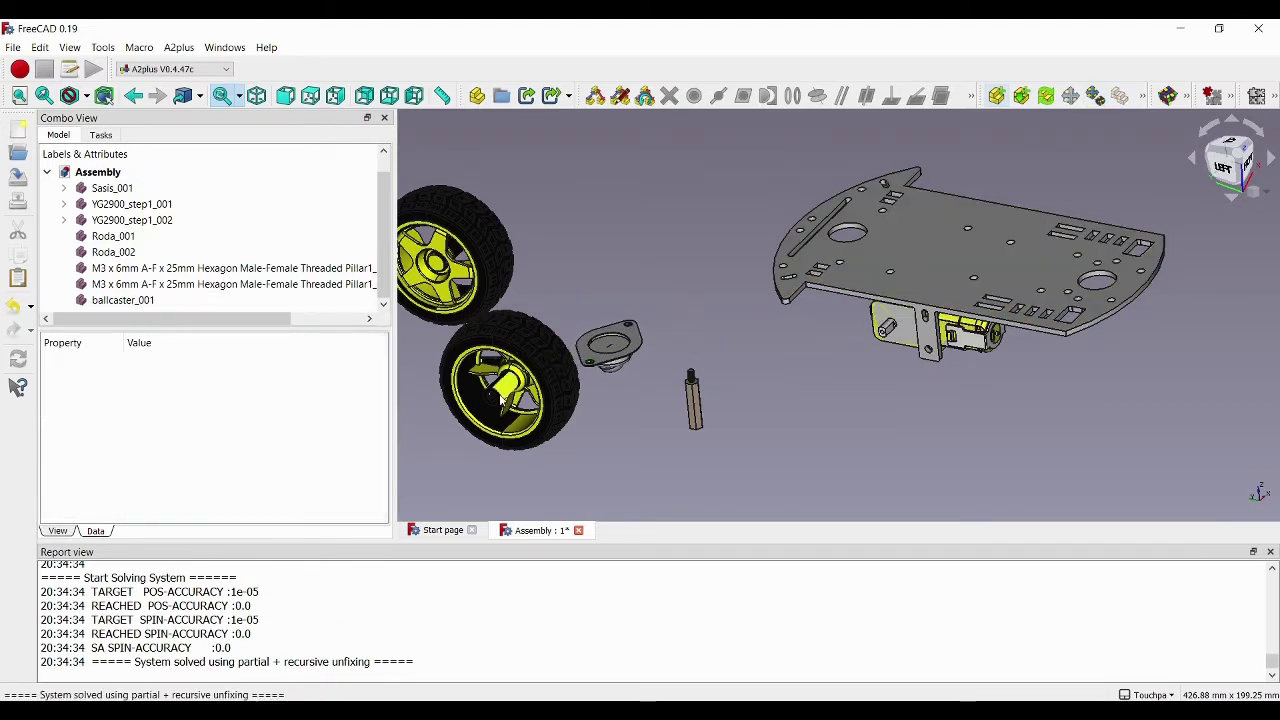
Move wheel Roda_001 to the far side of the chassis and wheel Roda_002 to the near side beside the motor shaft.
scroll(478, 368, up, 2)
scroll(478, 368, down, 5)
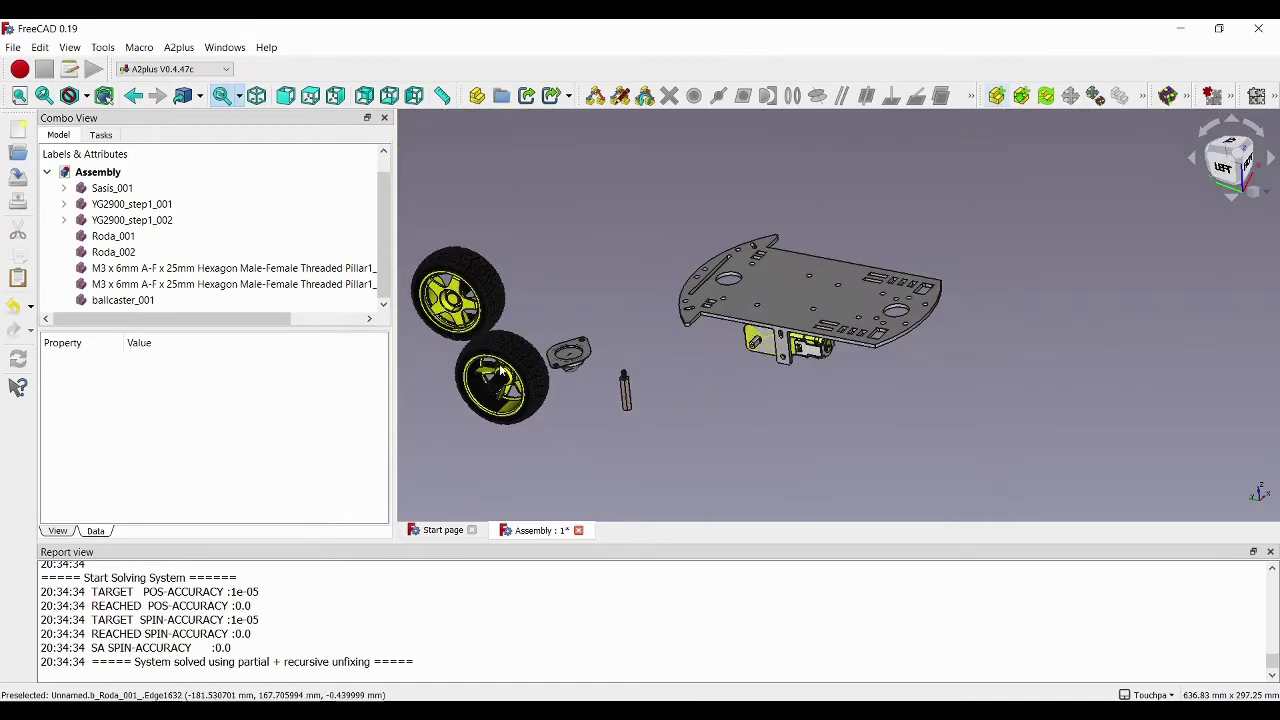
click(480, 370)
click(1095, 95)
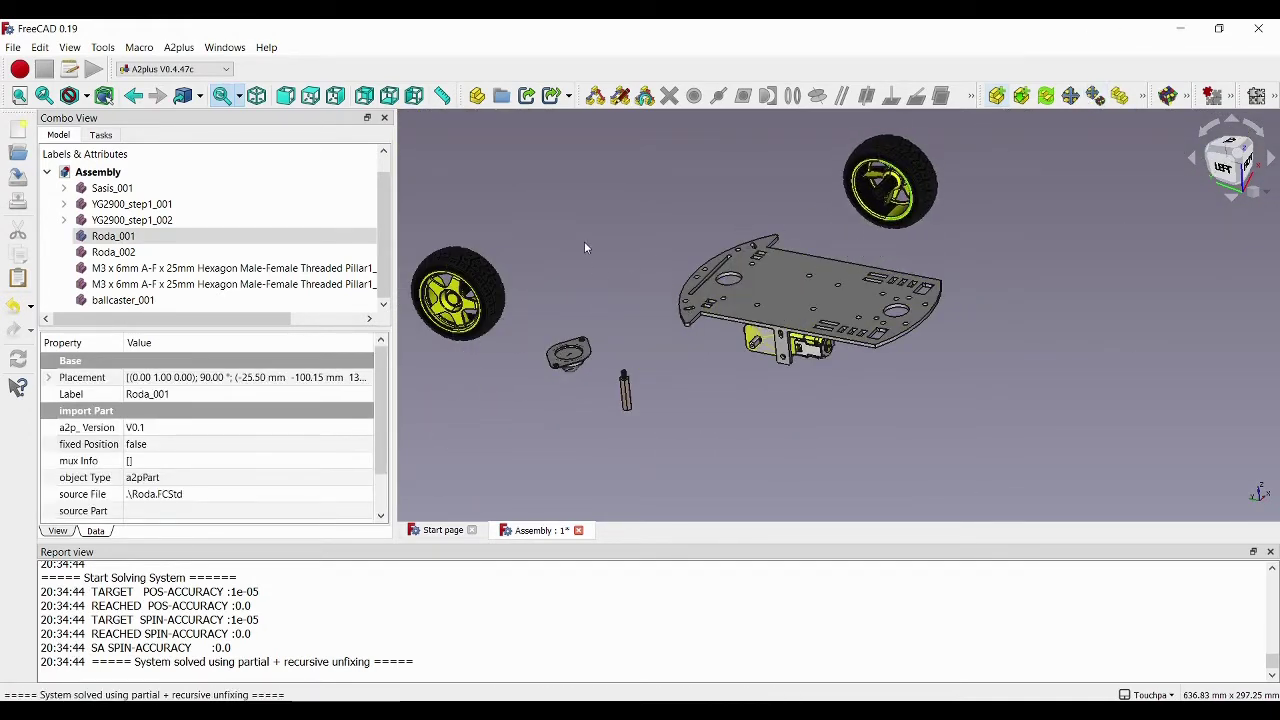
click(482, 278)
click(890, 185)
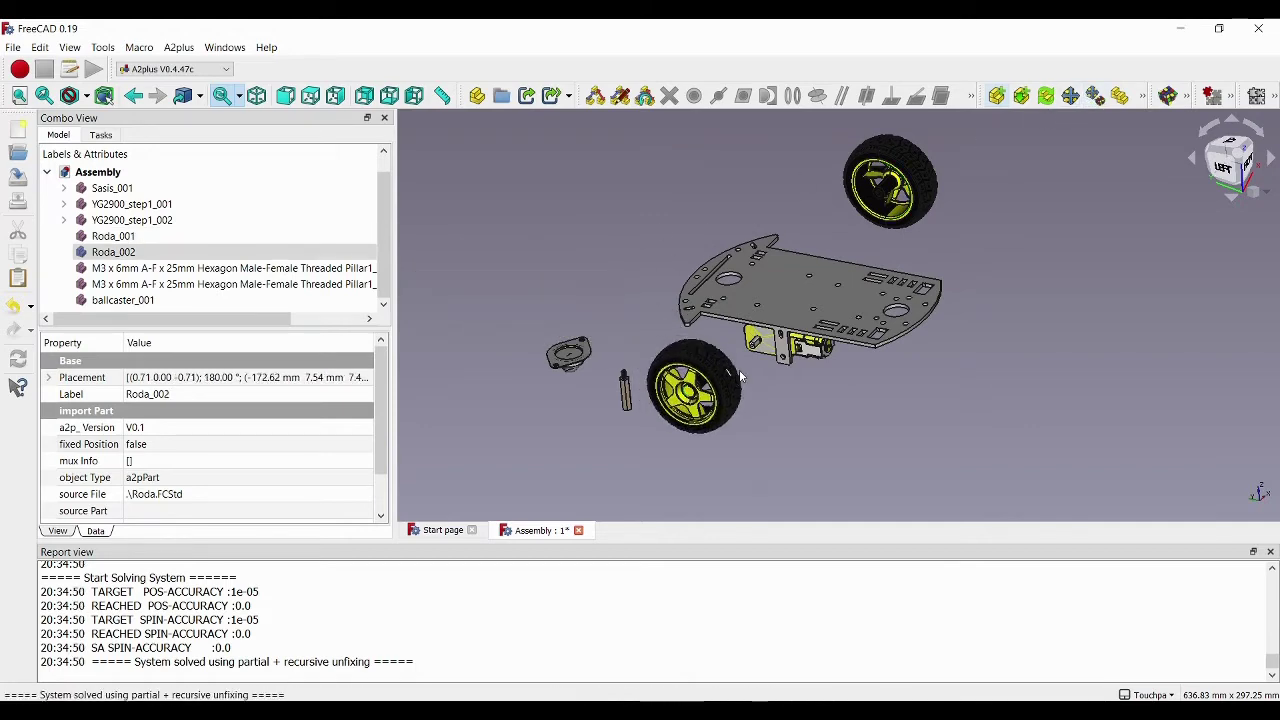
scroll(741, 377, up, 3)
scroll(810, 278, up, 3)
scroll(831, 262, up, 3)
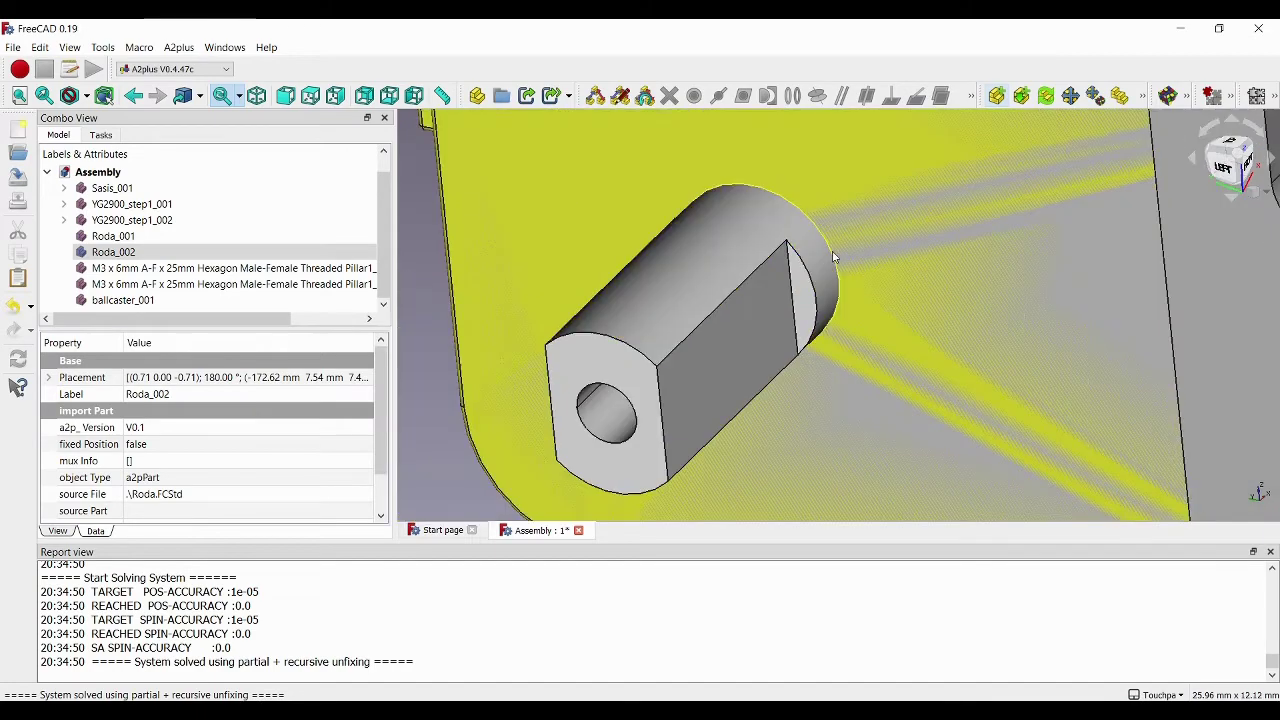
scroll(636, 369, down, 5)
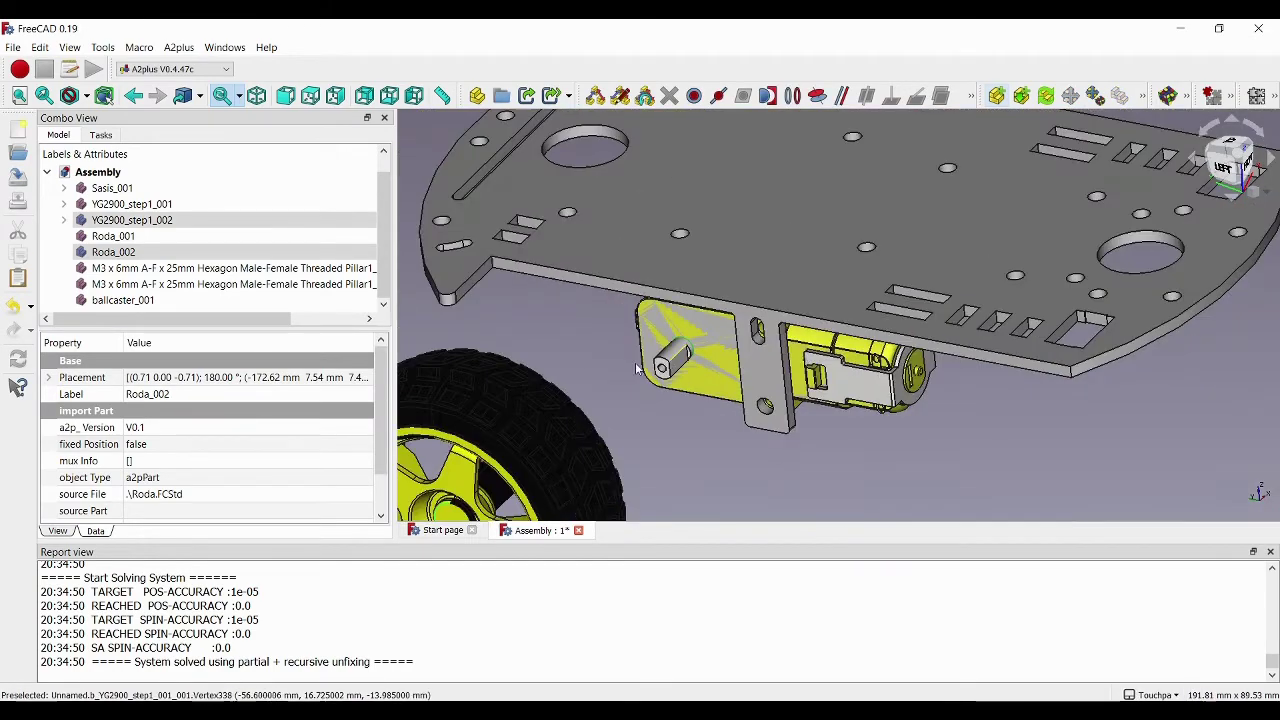
shift+drag(576, 368, 1000, 284)
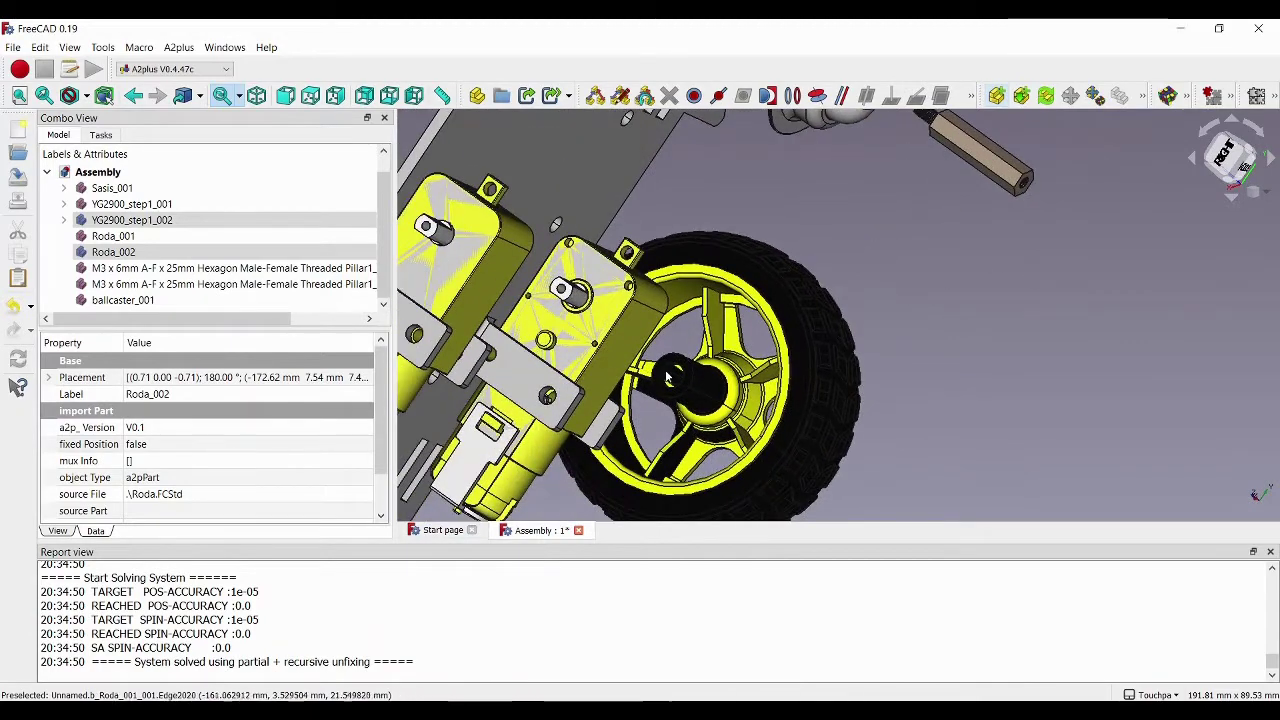
scroll(668, 377, up, 4)
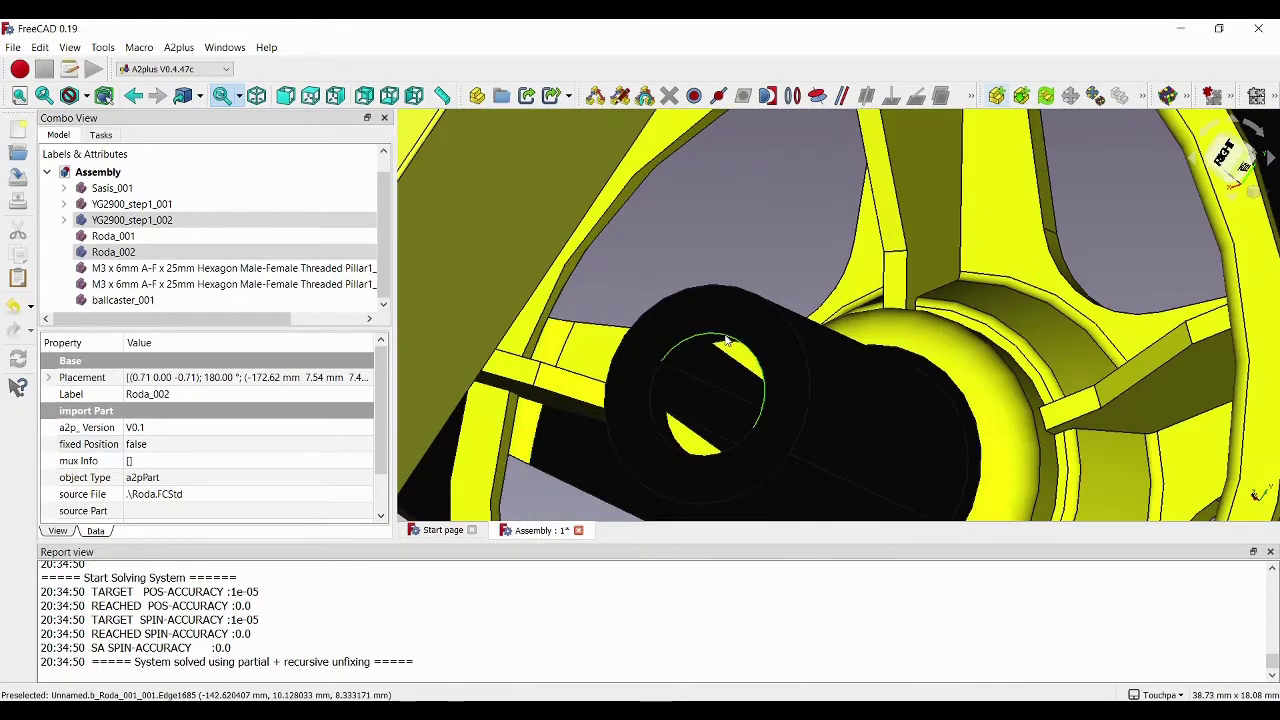
scroll(727, 340, down, 10)
click(894, 285)
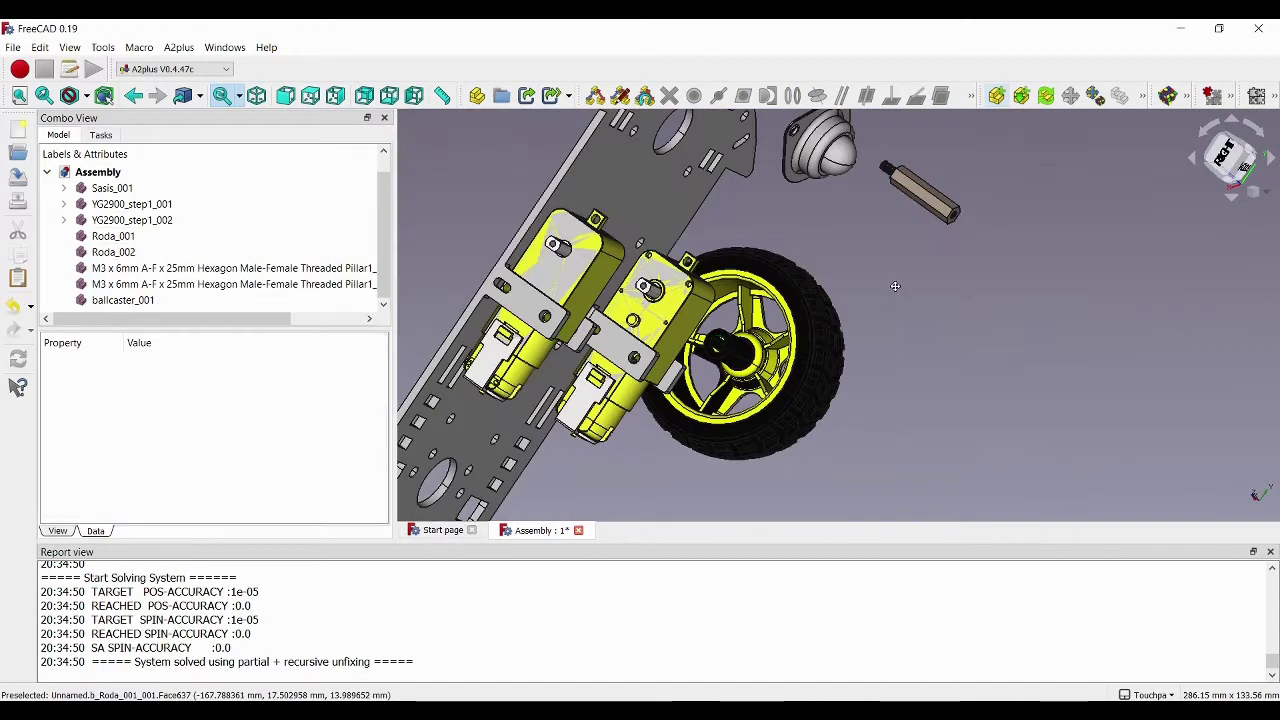
Join Roda_002's hub bore edge to the shaft-base edge of motor YG2900_step1_002 with an opposed circularEdge constraint, offset 0 mm and rotation unlocked.
shift+drag(894, 285, 597, 351)
scroll(685, 362, up, 4)
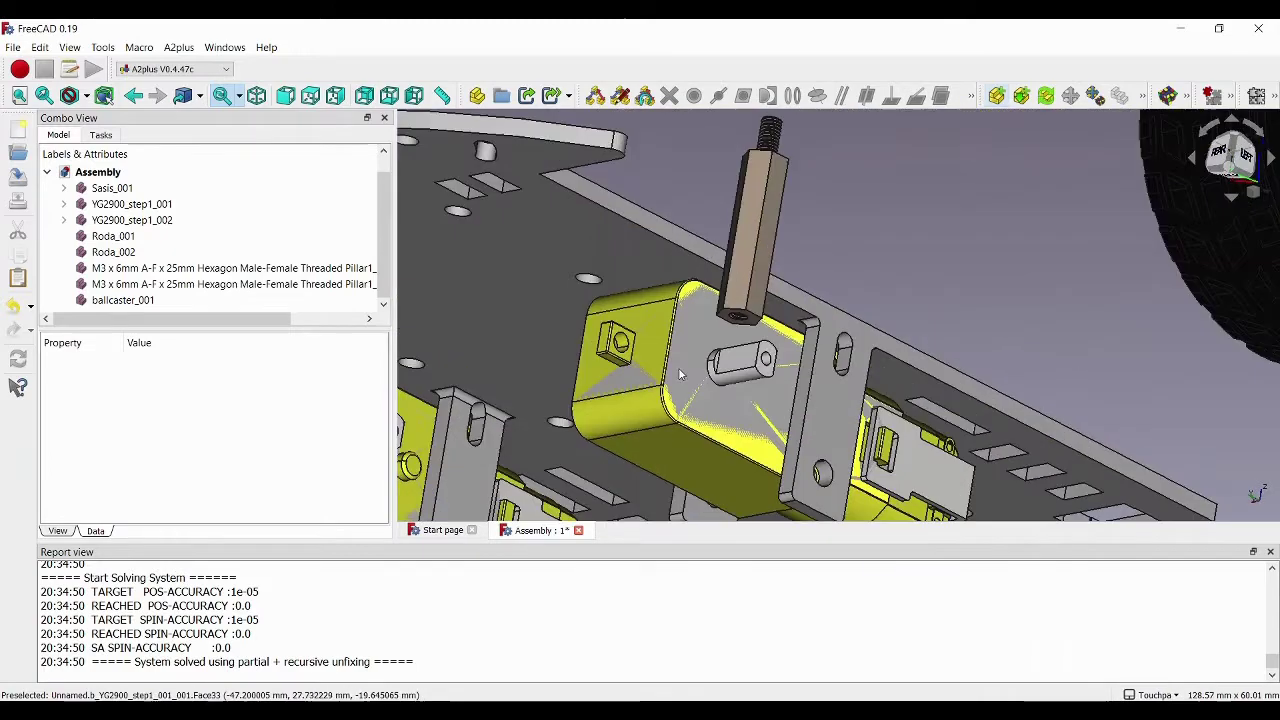
scroll(711, 370, up, 5)
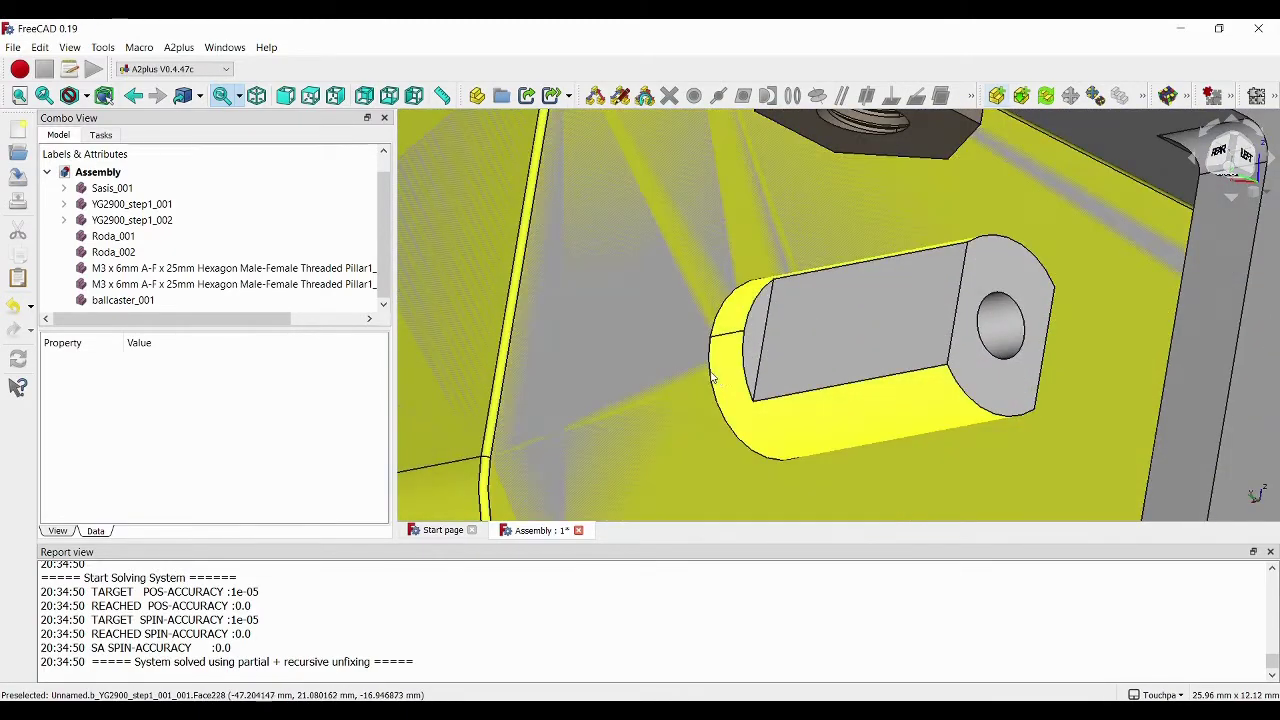
scroll(713, 380, up, 1)
scroll(716, 395, down, 4)
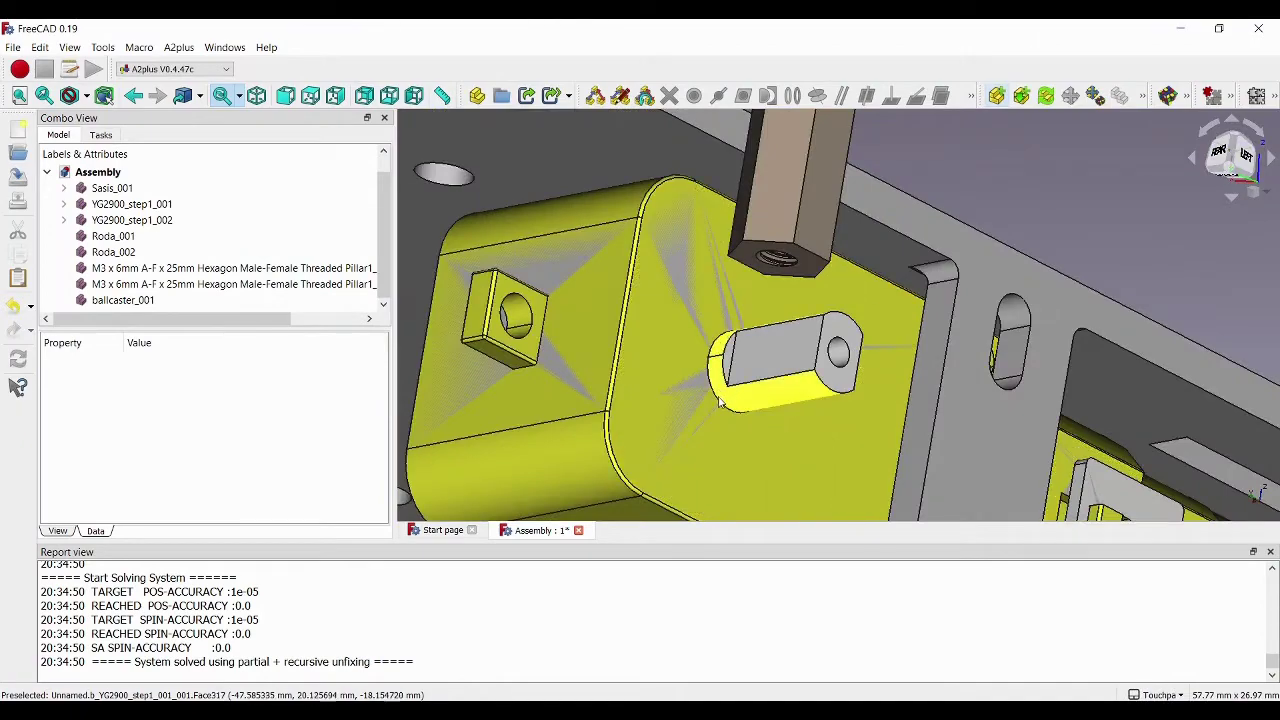
scroll(716, 400, up, 5)
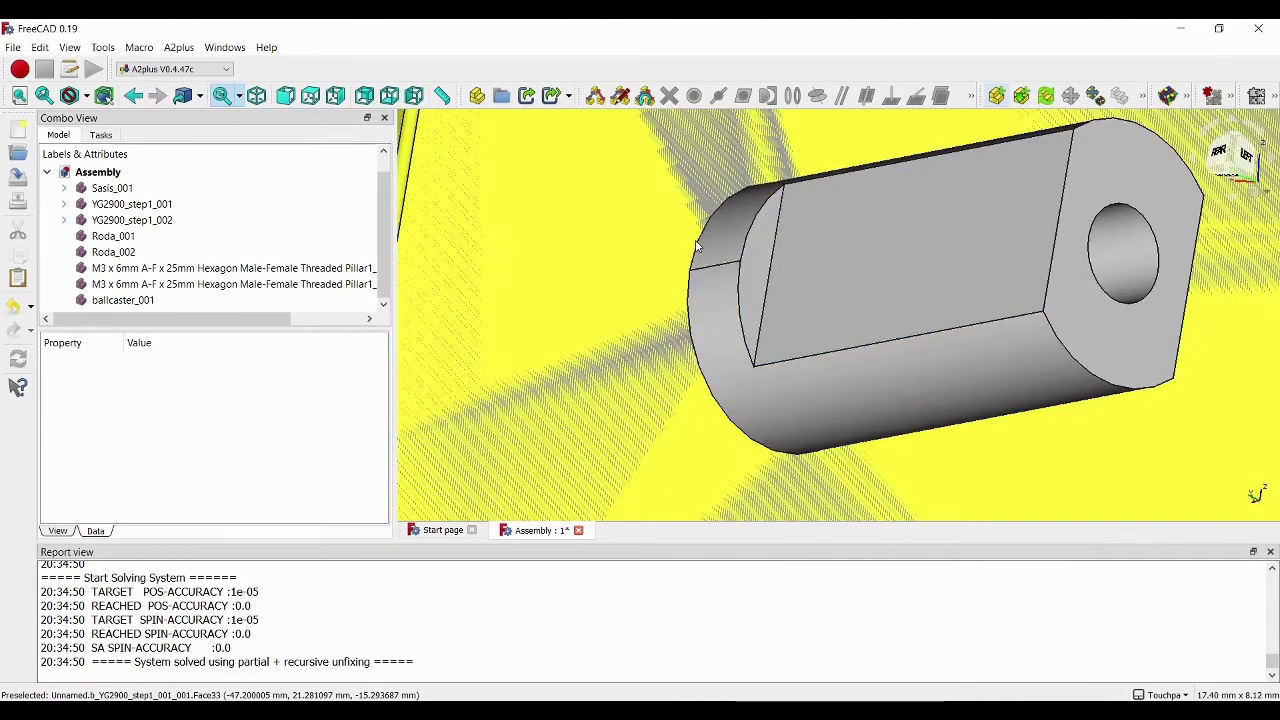
middle_drag(699, 250, 682, 276)
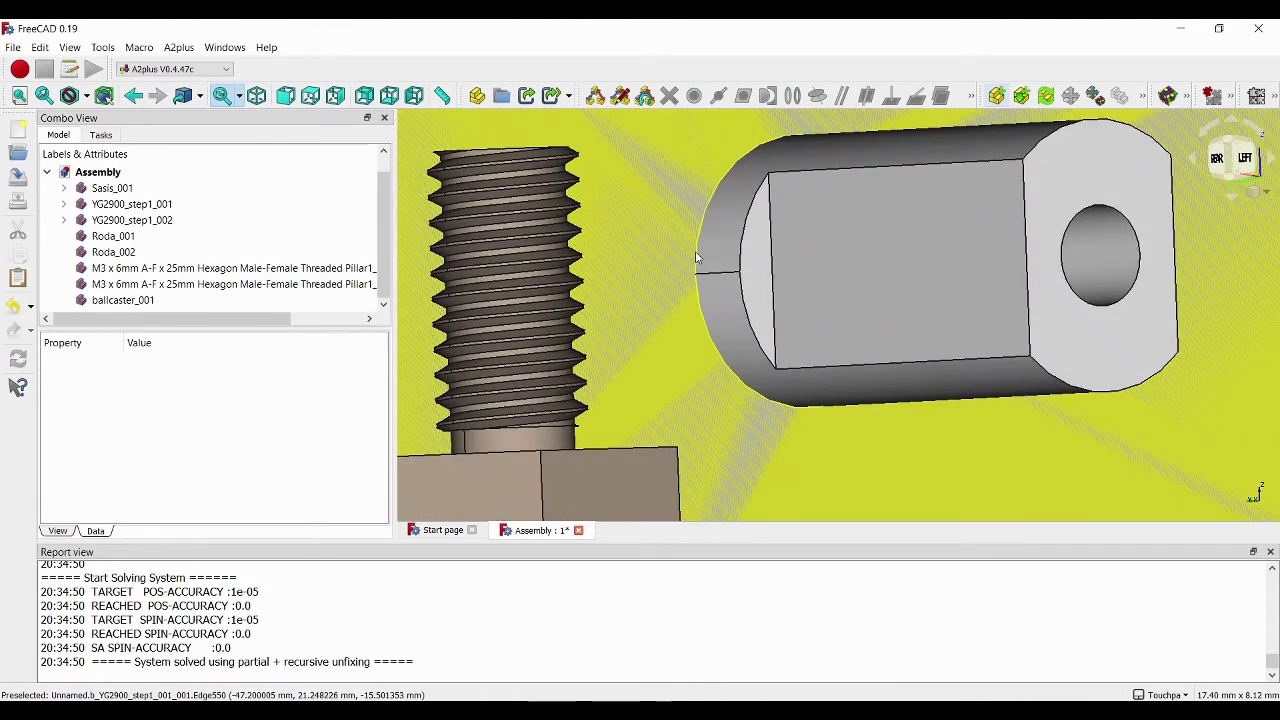
click(697, 257)
scroll(697, 292, down, 1)
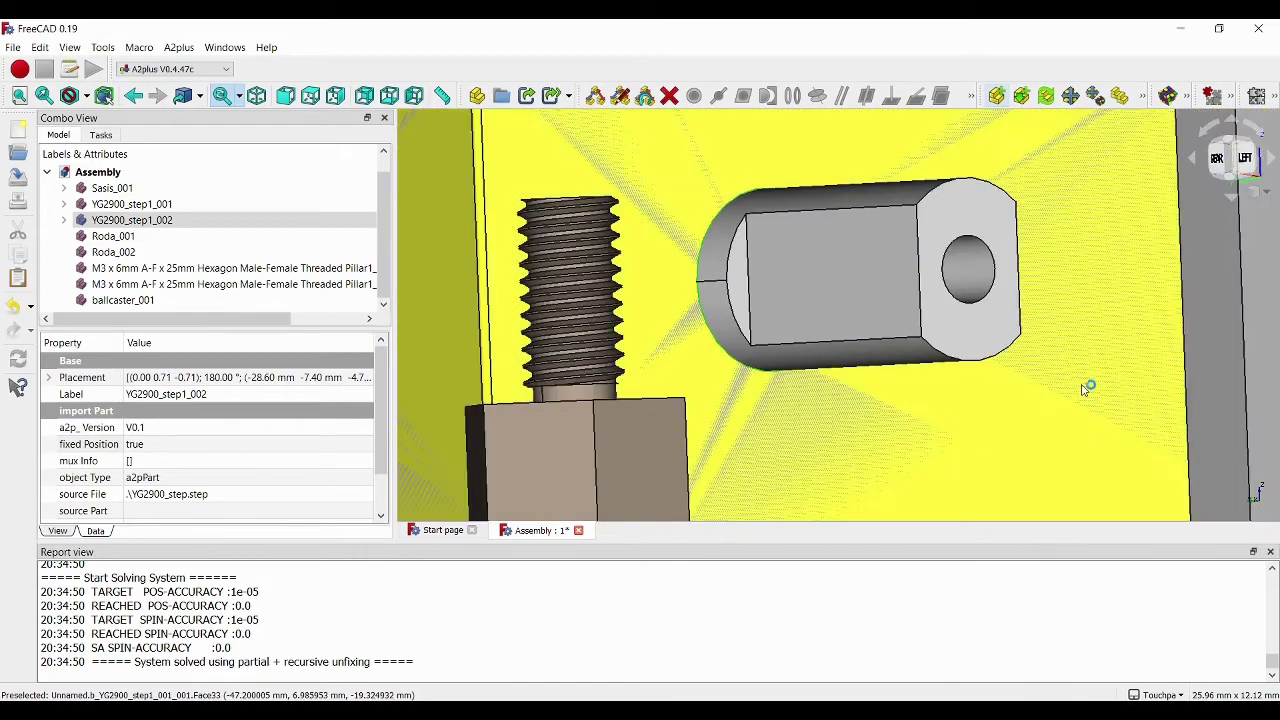
scroll(1086, 386, down, 7)
middle_drag(1081, 497, 1071, 380)
scroll(860, 380, down, 3)
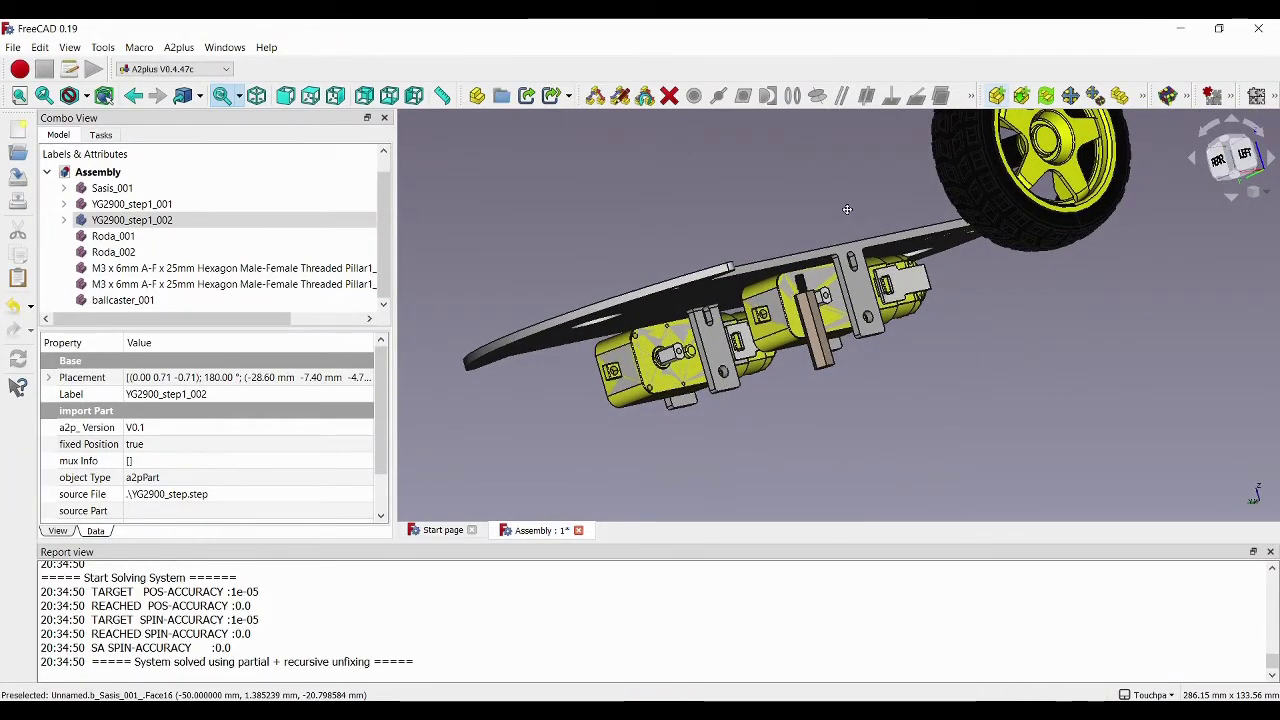
middle_drag(847, 209, 1082, 322)
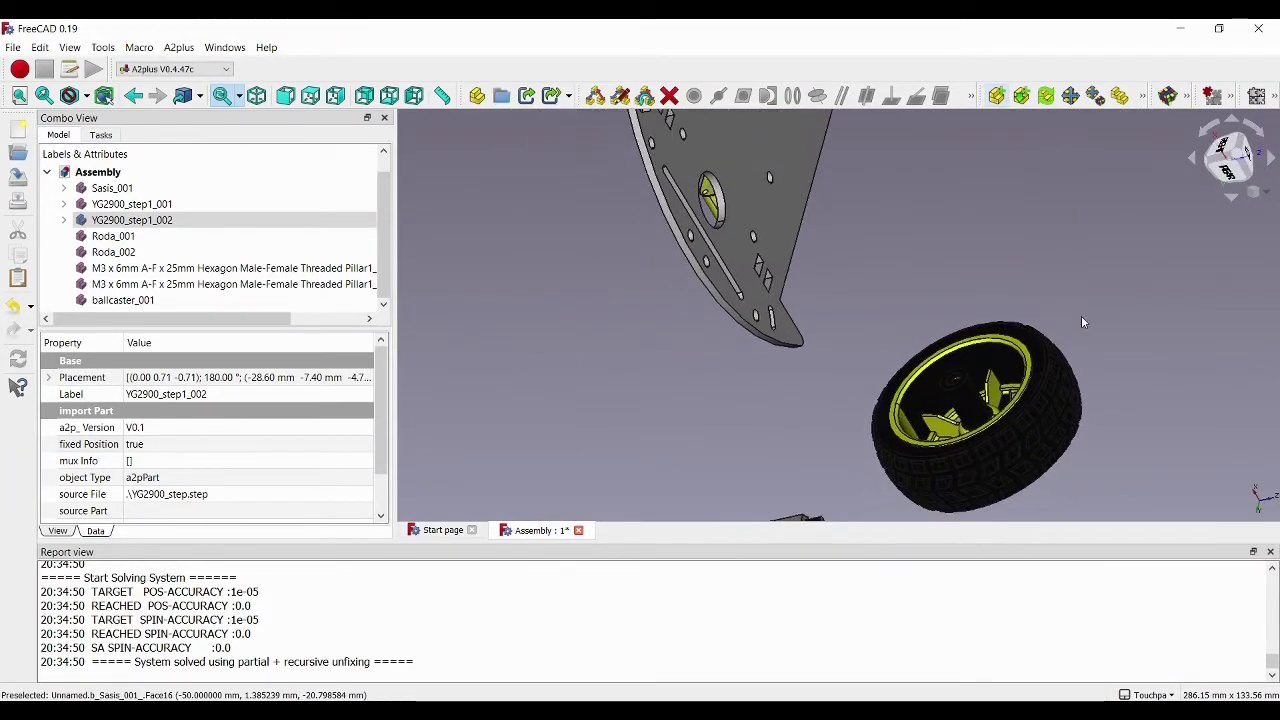
scroll(956, 380, up, 6)
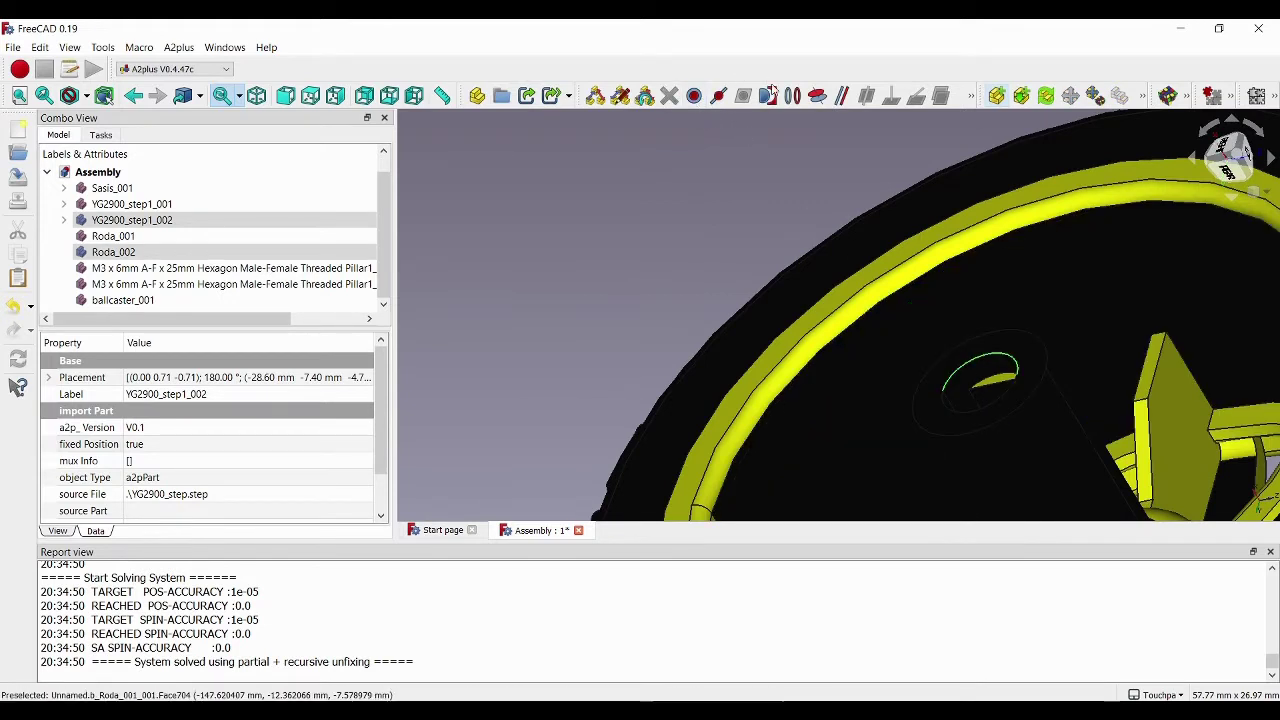
click(790, 100)
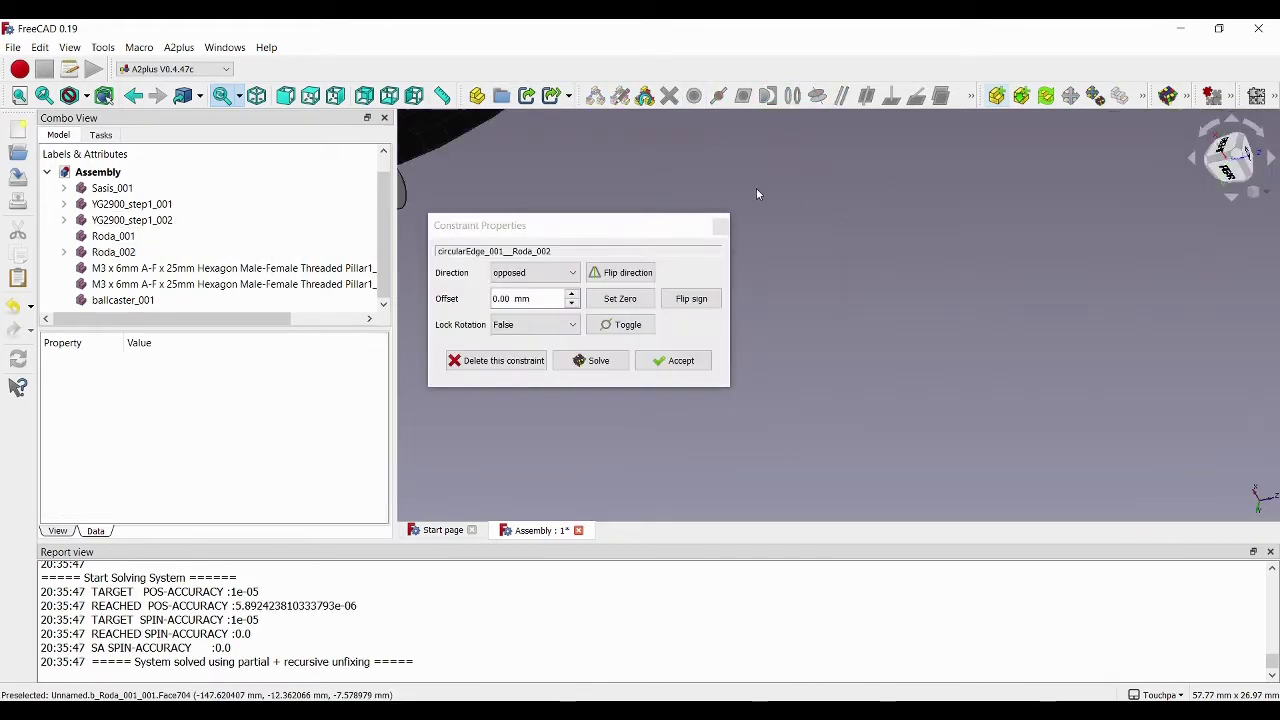
click(670, 362)
click(596, 190)
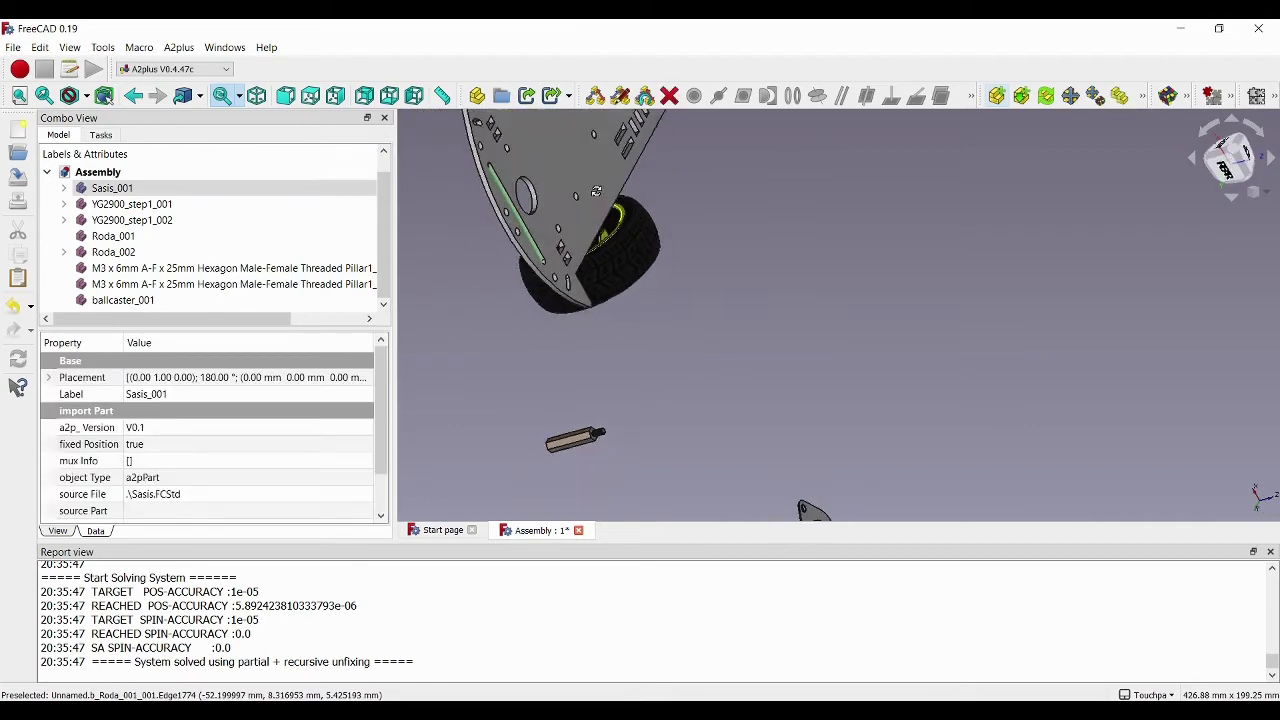
shift+drag(596, 190, 355, 40)
click(1239, 167)
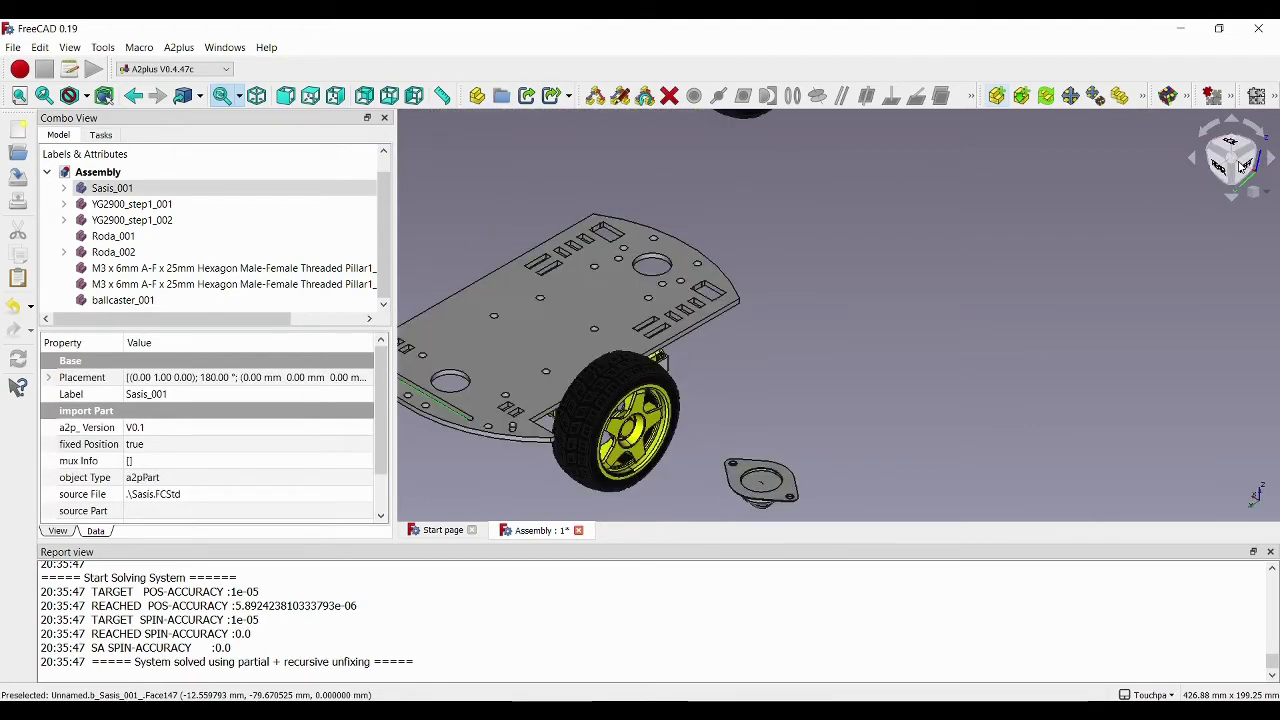
shift+drag(622, 290, 897, 383)
scroll(577, 384, down, 4)
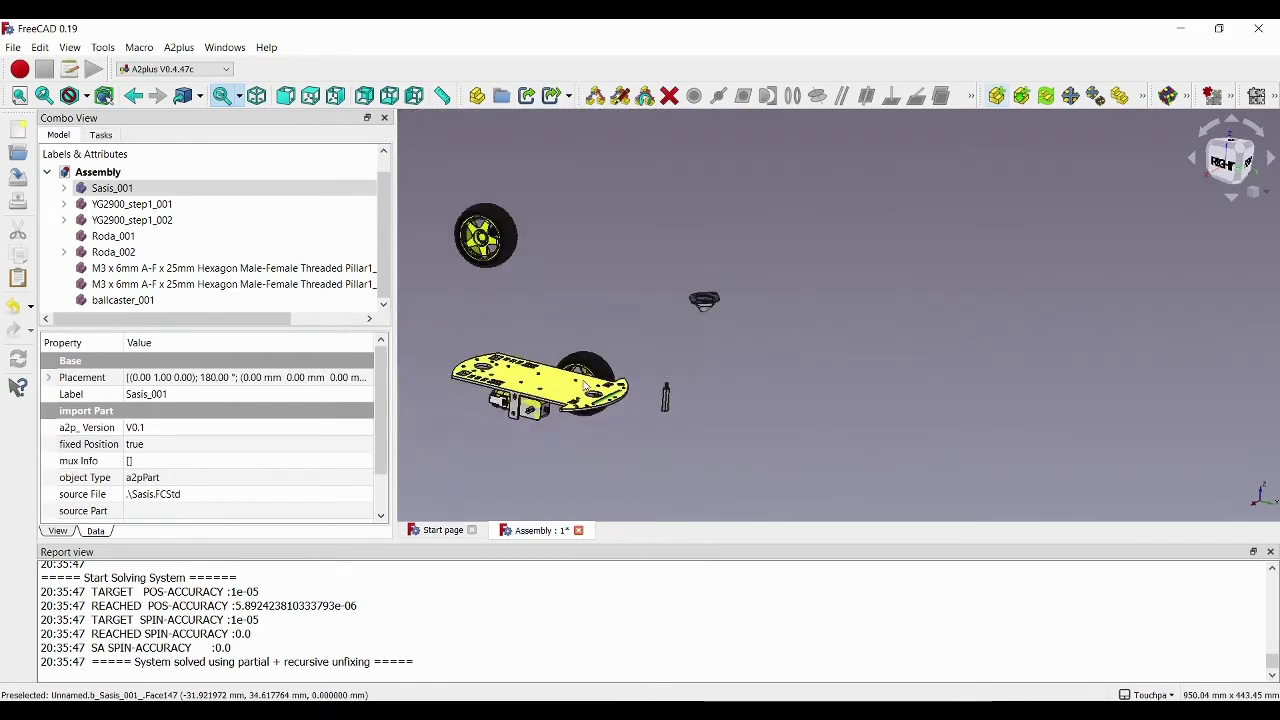
scroll(577, 384, up, 8)
scroll(577, 384, down, 8)
scroll(520, 417, up, 8)
scroll(544, 416, up, 5)
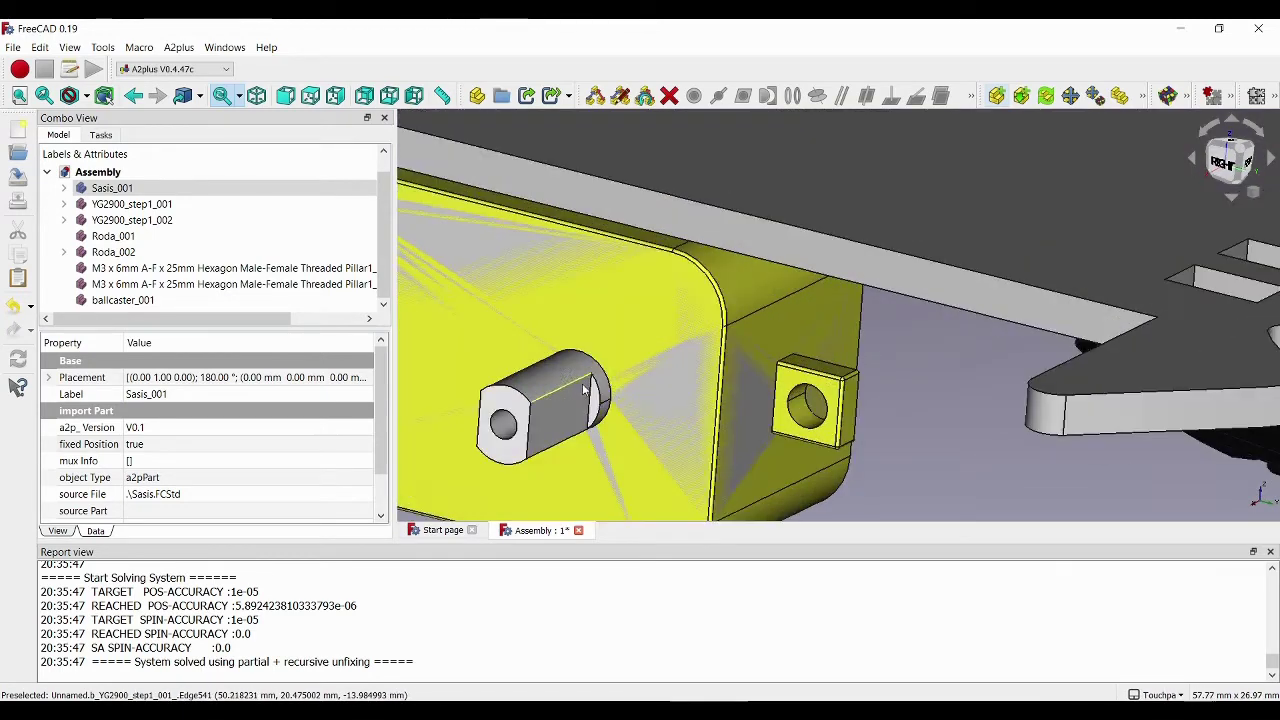
scroll(608, 380, down, 10)
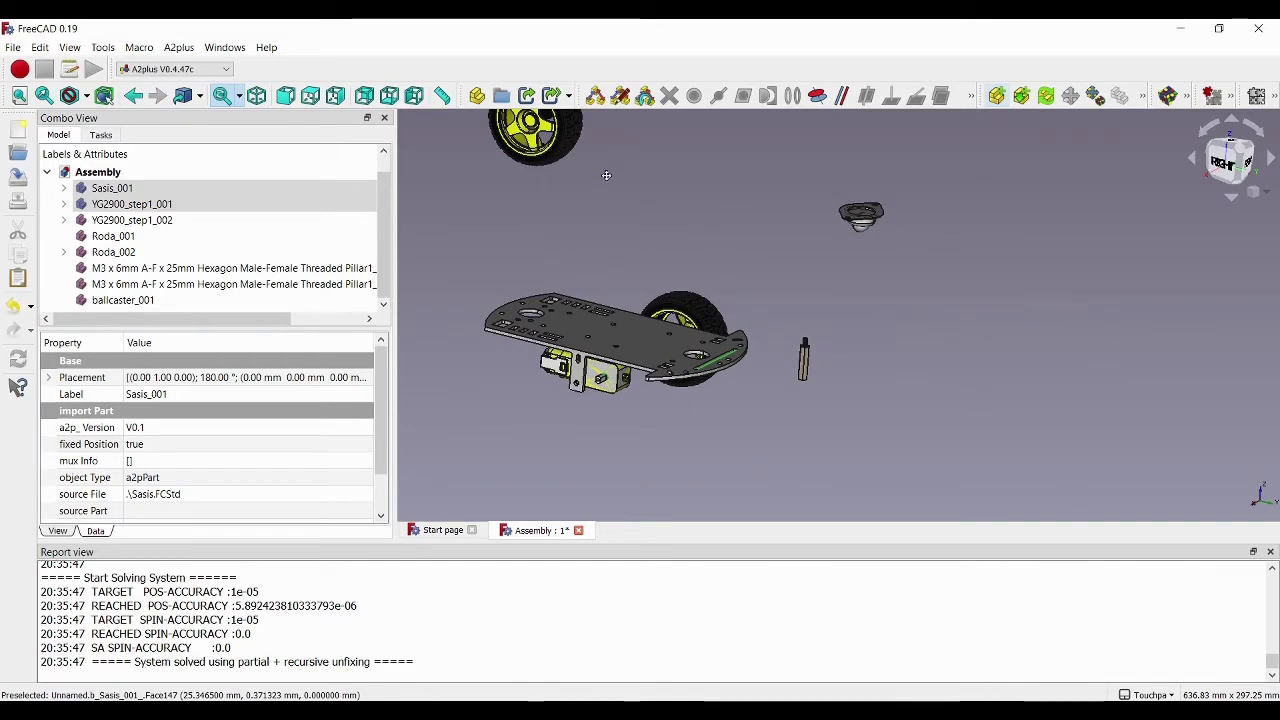
middle_drag(606, 175, 551, 198)
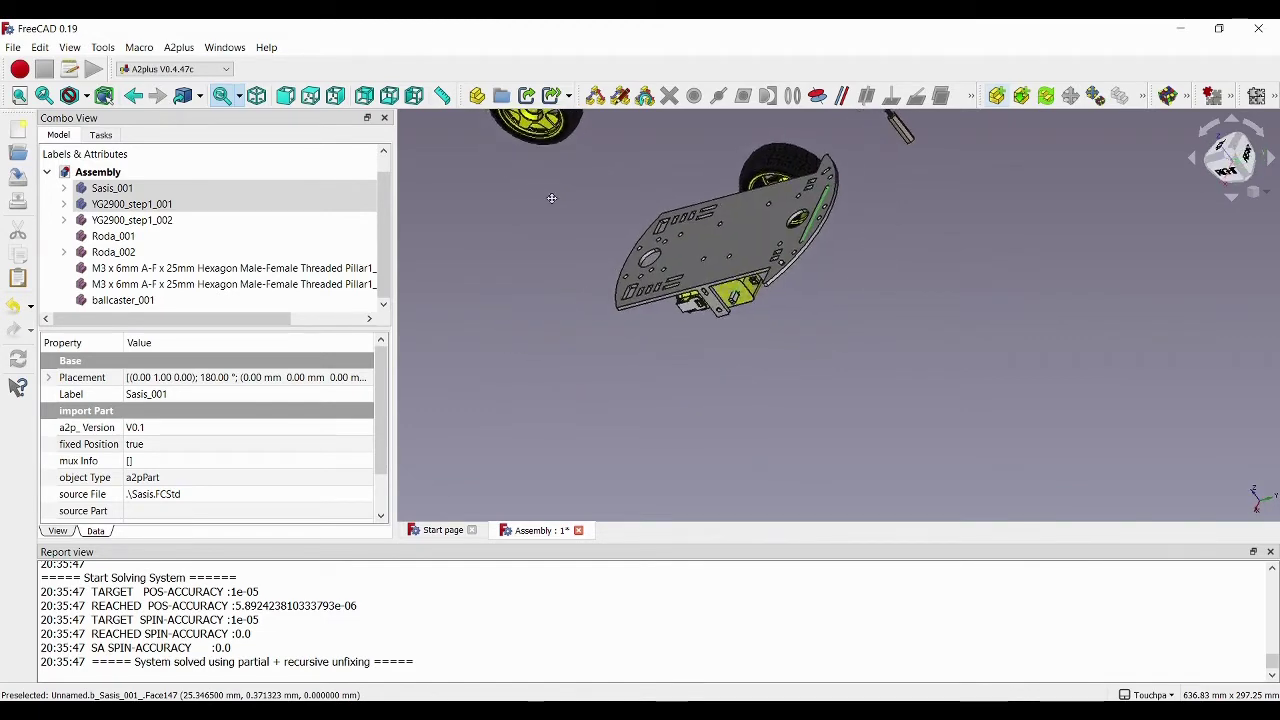
scroll(551, 198, up, 4)
scroll(591, 206, down, 8)
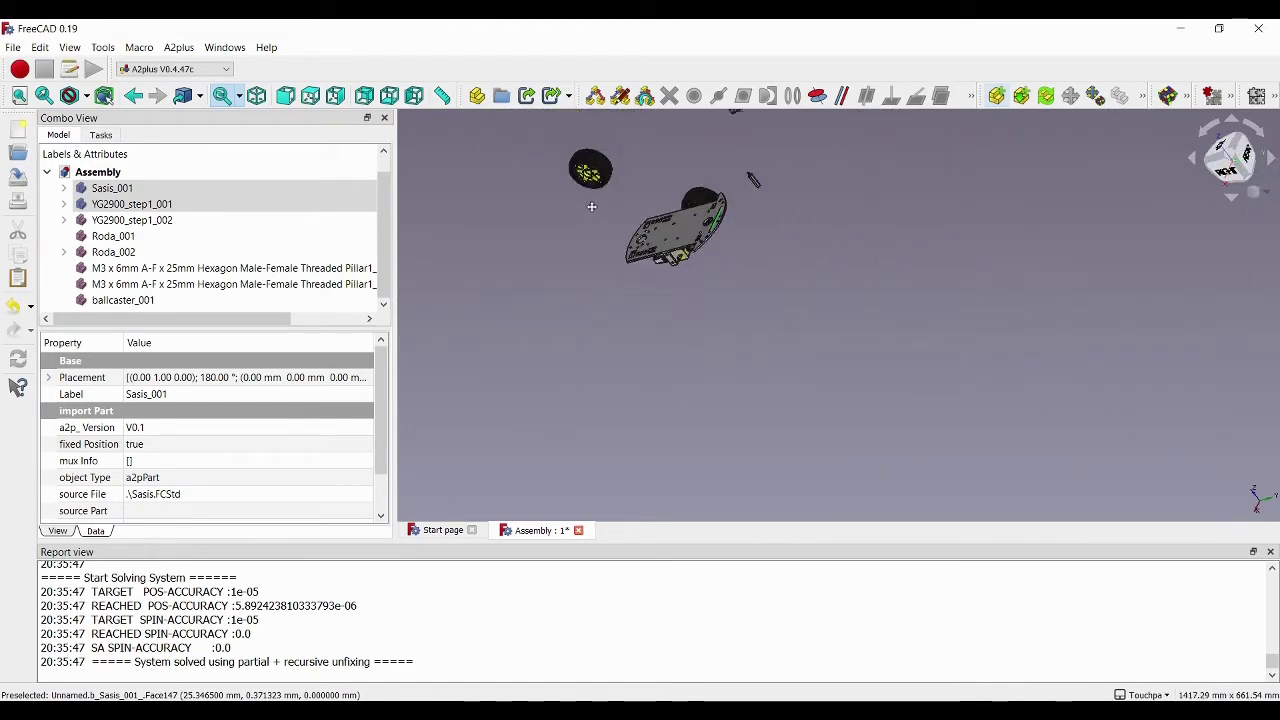
scroll(591, 206, up, 5)
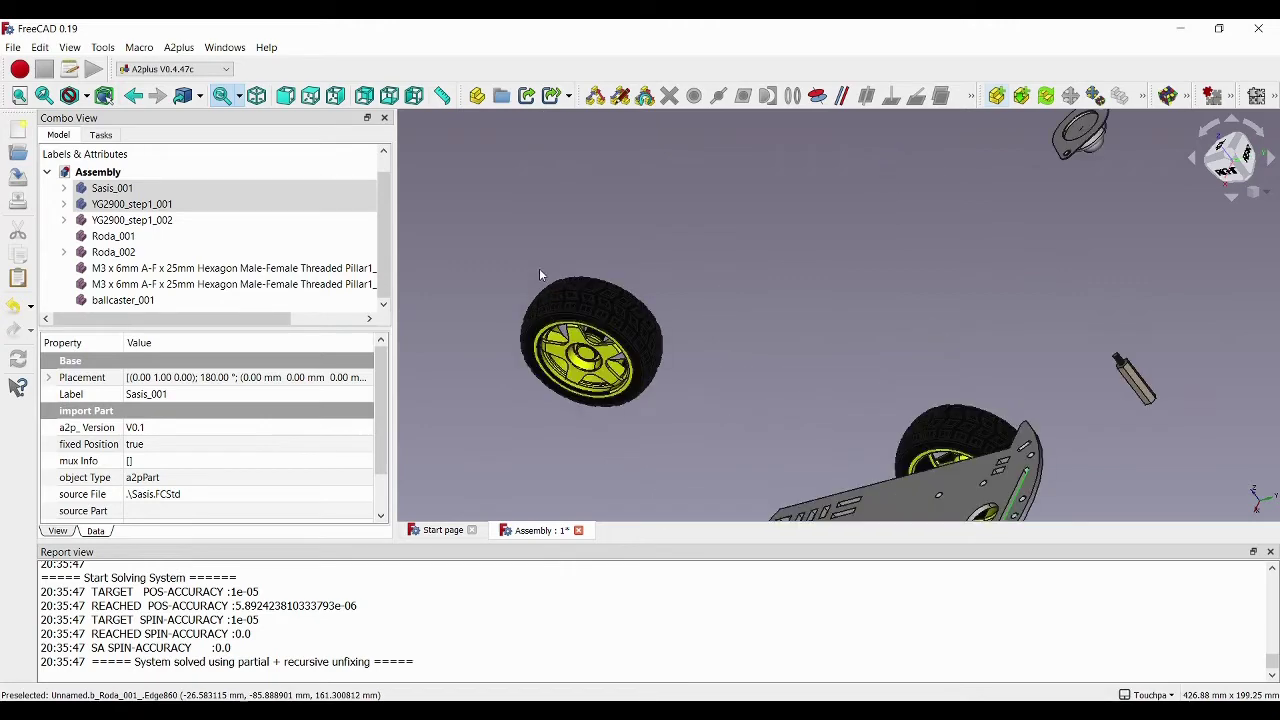
scroll(572, 255, up, 3)
shift+drag(591, 247, 531, 257)
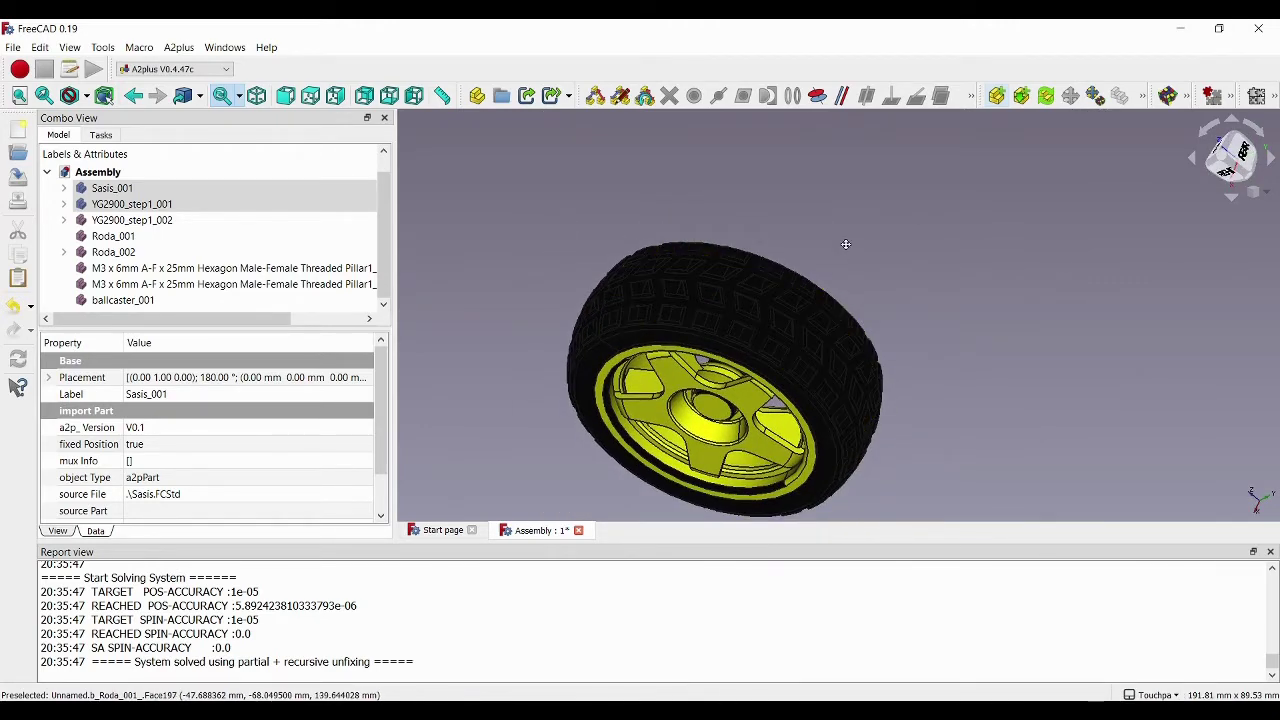
shift+drag(846, 244, 793, 346)
scroll(809, 141, up, 2)
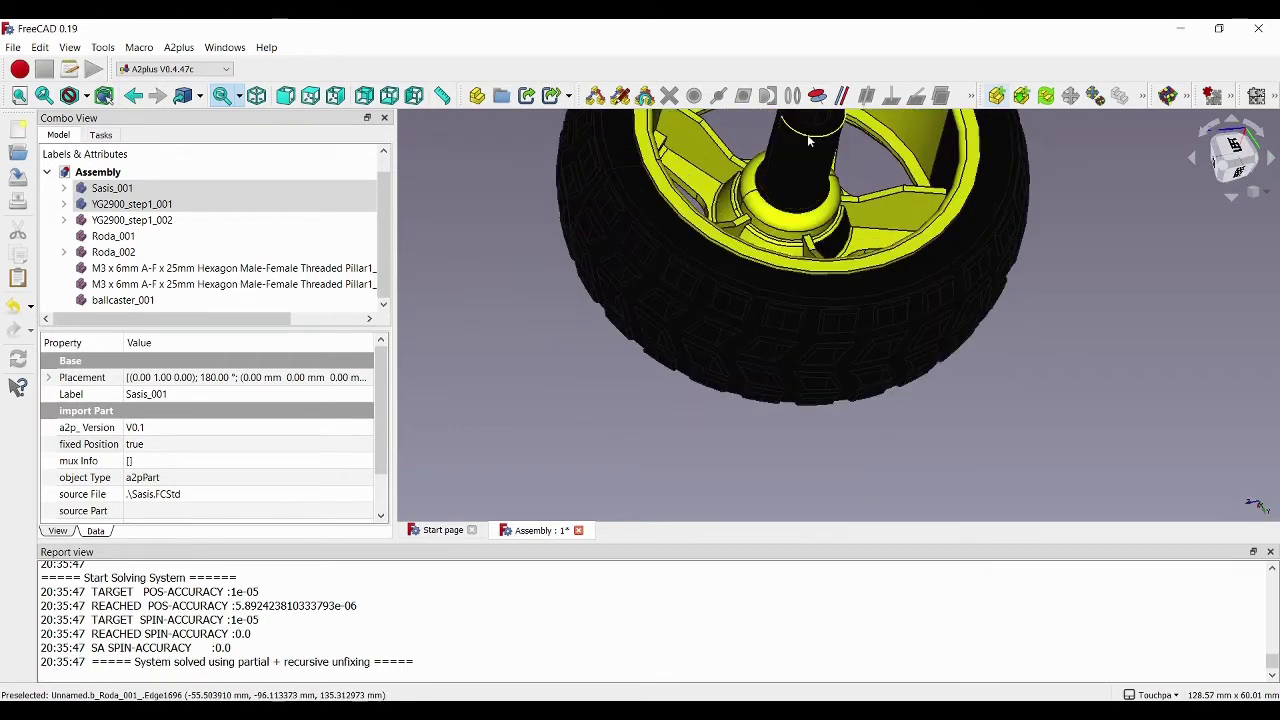
shift+drag(830, 212, 797, 310)
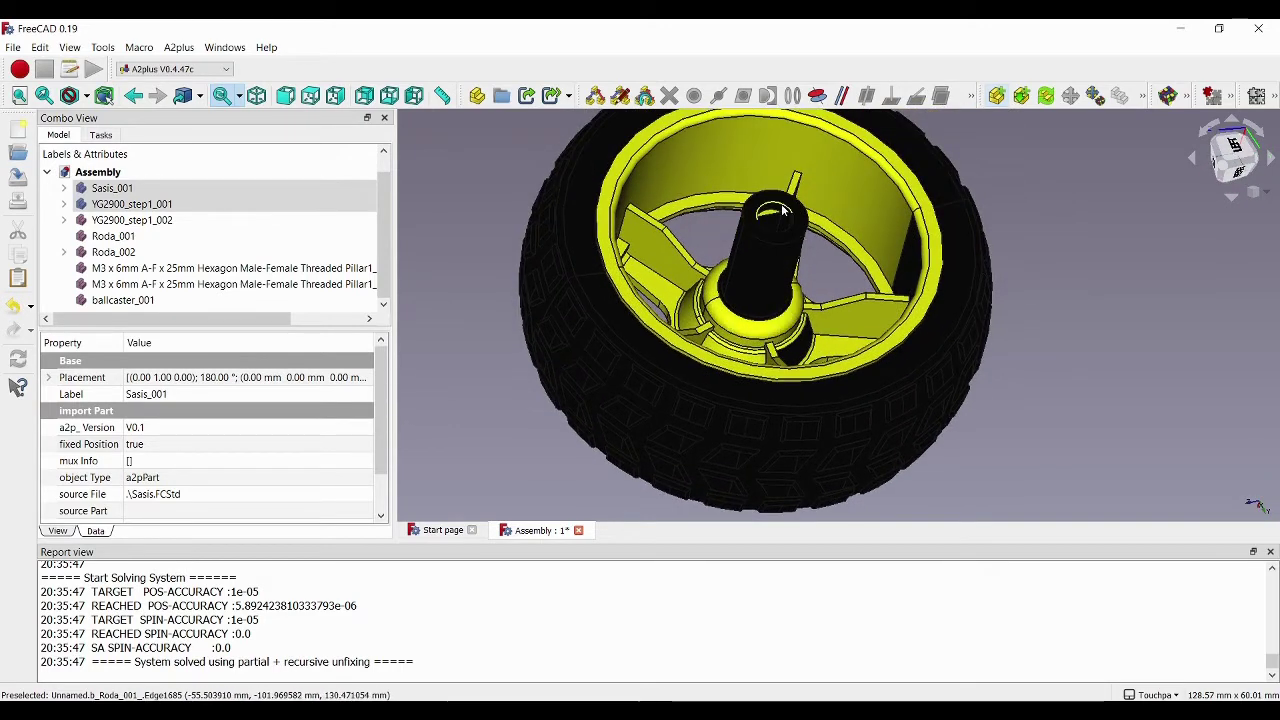
click(1001, 300)
Move wheel Roda_001 away from the chassis plate into the free space outside its far edge.
scroll(982, 312, down, 7)
scroll(980, 314, up, 9)
scroll(978, 312, down, 10)
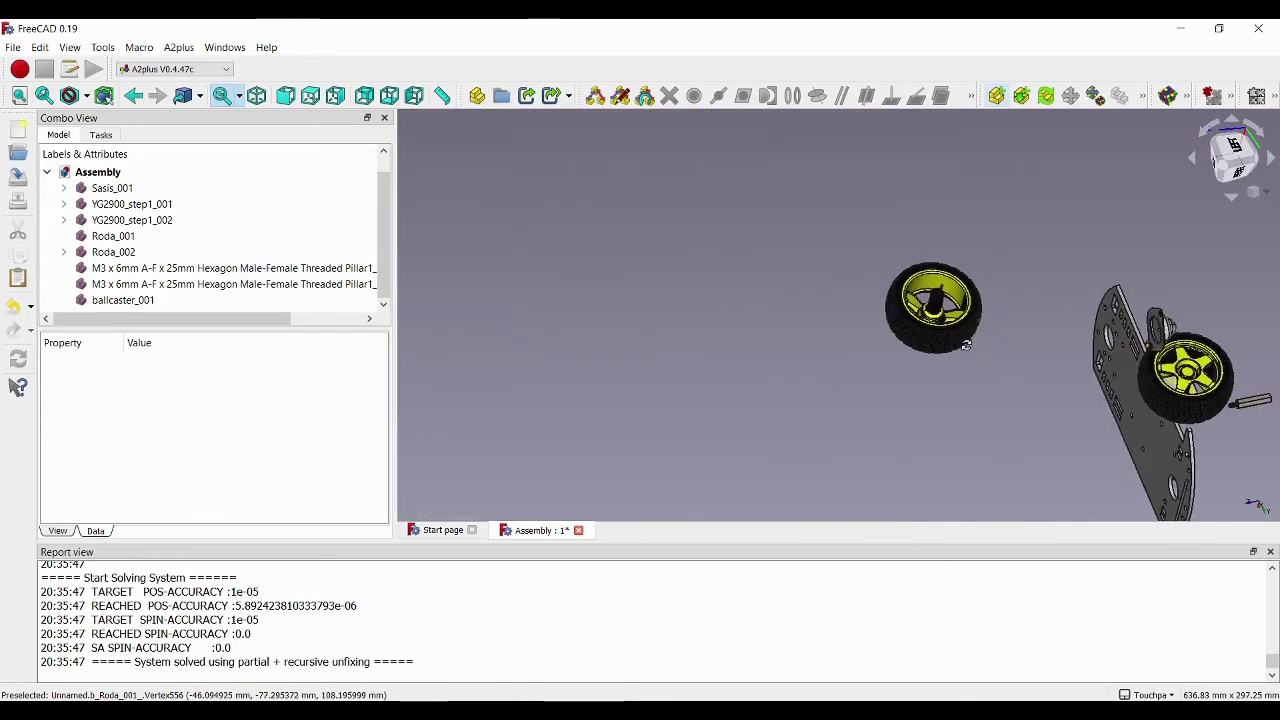
shift+drag(976, 318, 984, 251)
click(1239, 172)
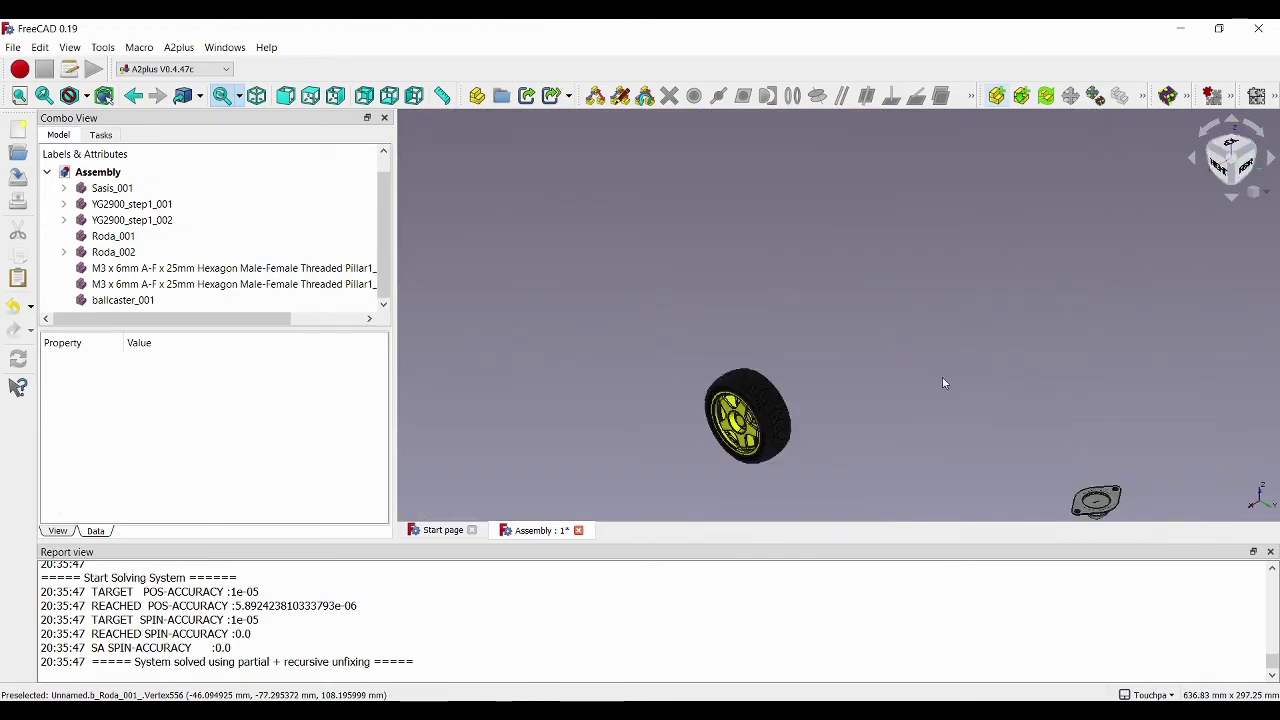
shift+drag(942, 383, 905, 290)
click(1246, 153)
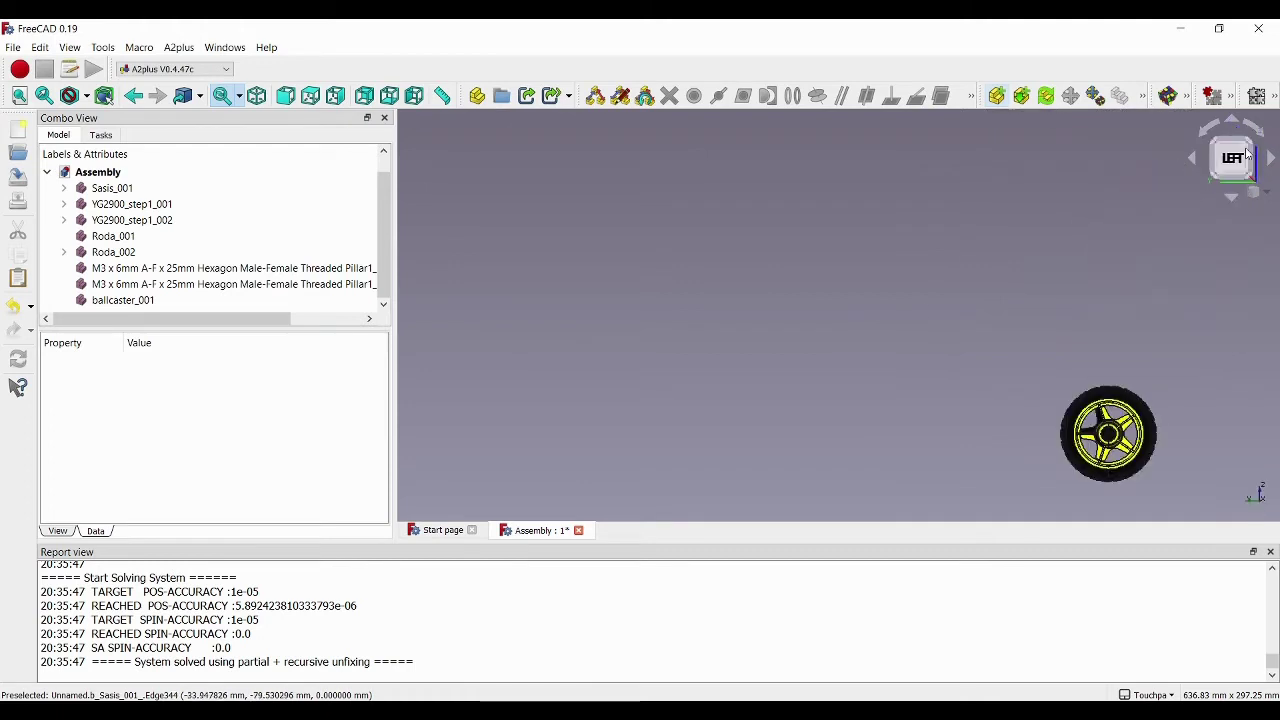
click(1259, 134)
scroll(882, 351, down, 6)
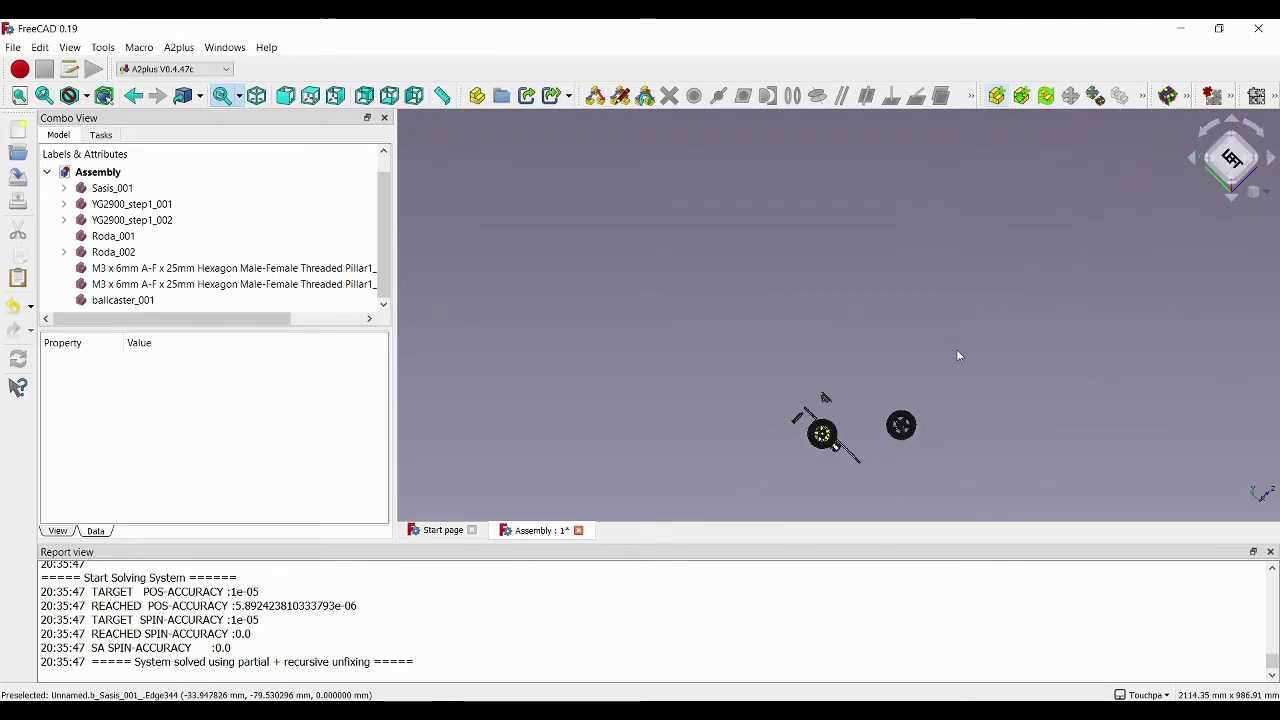
scroll(844, 437, up, 4)
click(1262, 163)
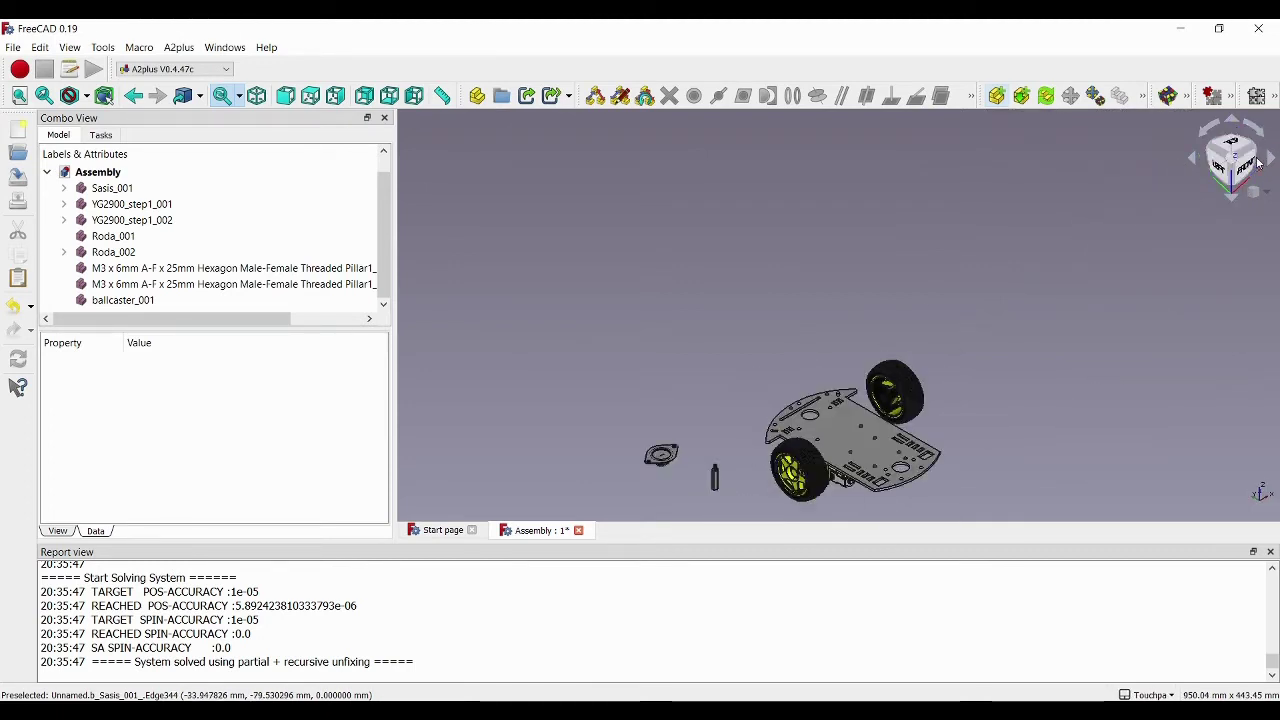
scroll(790, 422, up, 5)
middle_drag(790, 422, 688, 282)
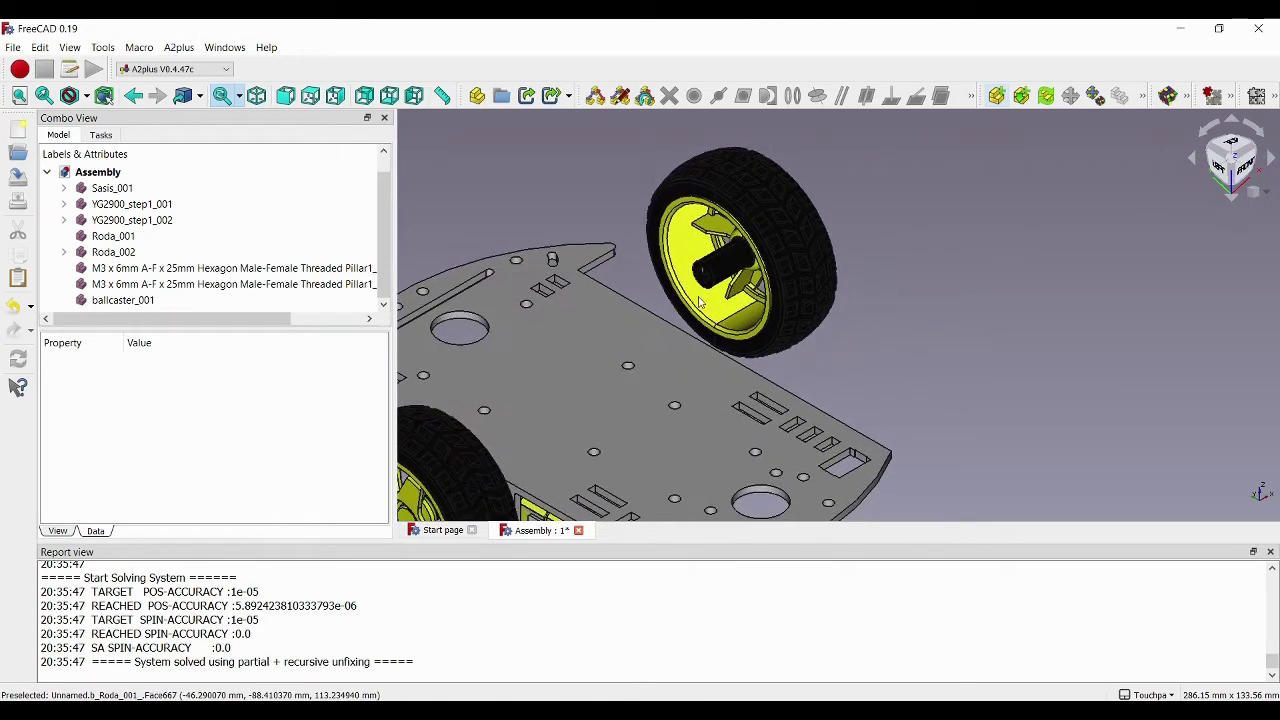
click(780, 250)
click(1090, 95)
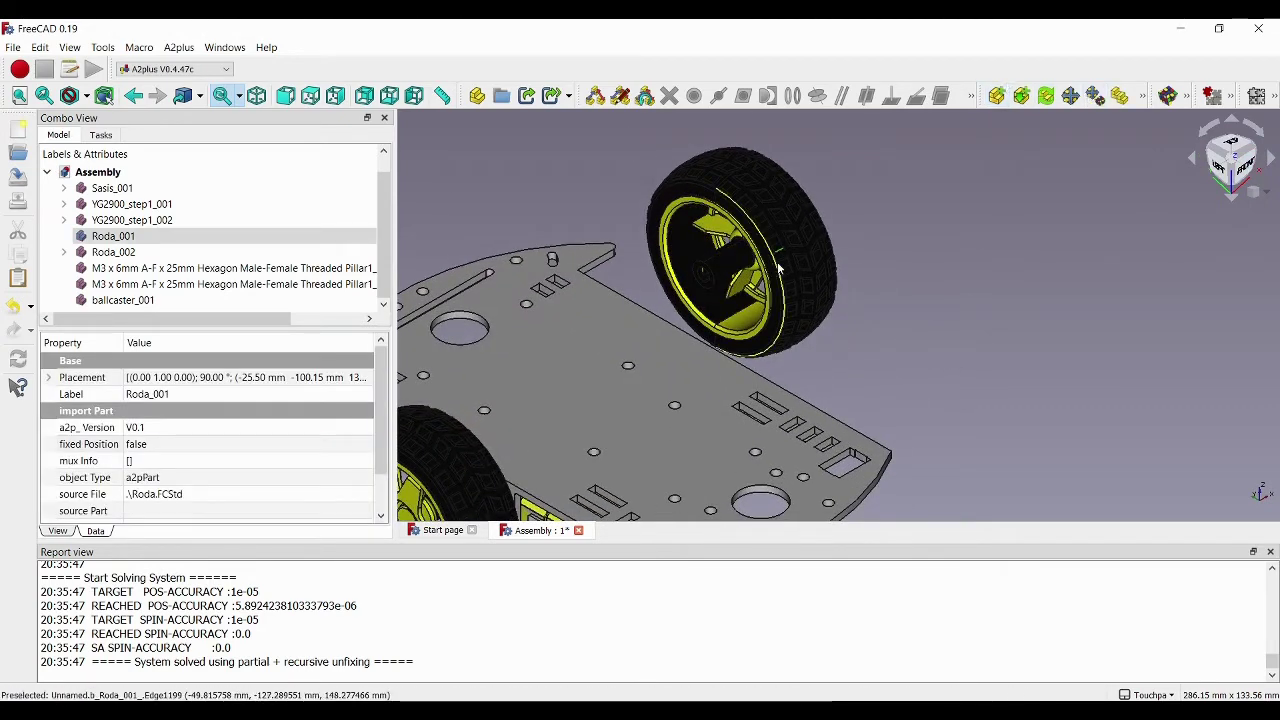
click(706, 279)
click(886, 255)
click(886, 255)
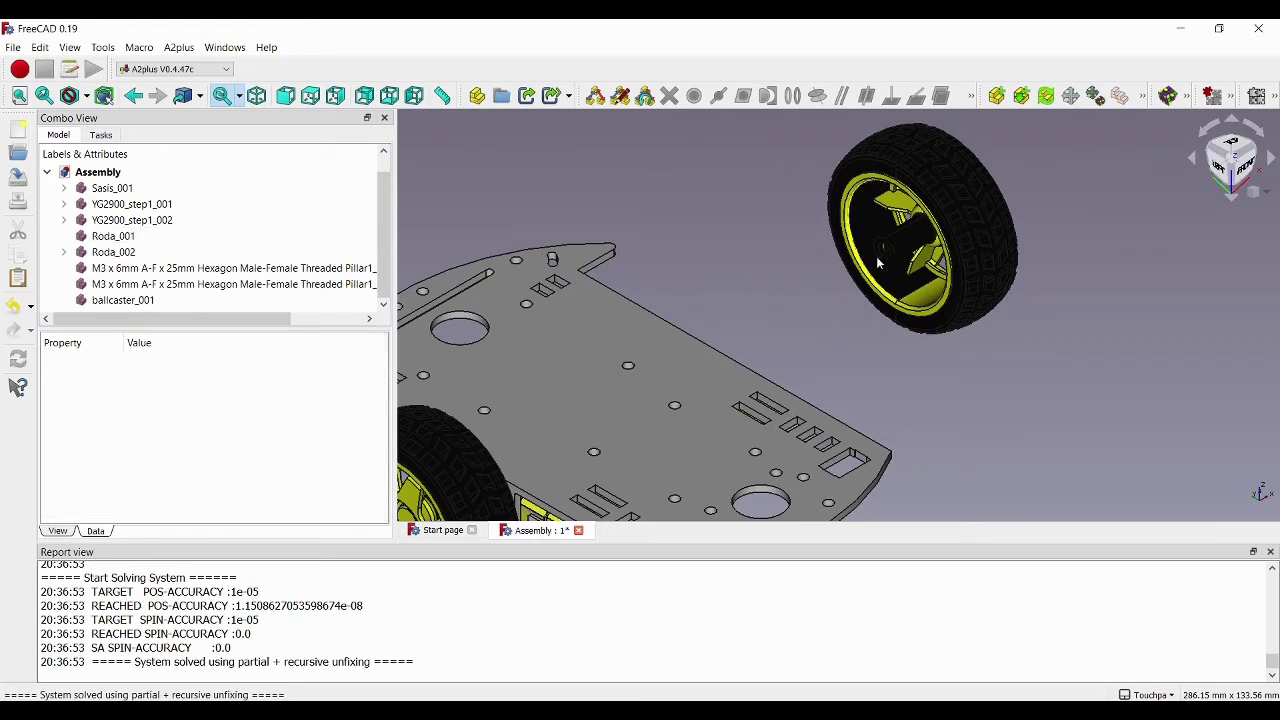
Join Roda_001's hub bore edge to the shaft-base edge of motor YG2900_step1_001 with an opposed circularEdge constraint, offset 0 mm and rotation unlocked.
scroll(894, 256, up, 3)
click(878, 256)
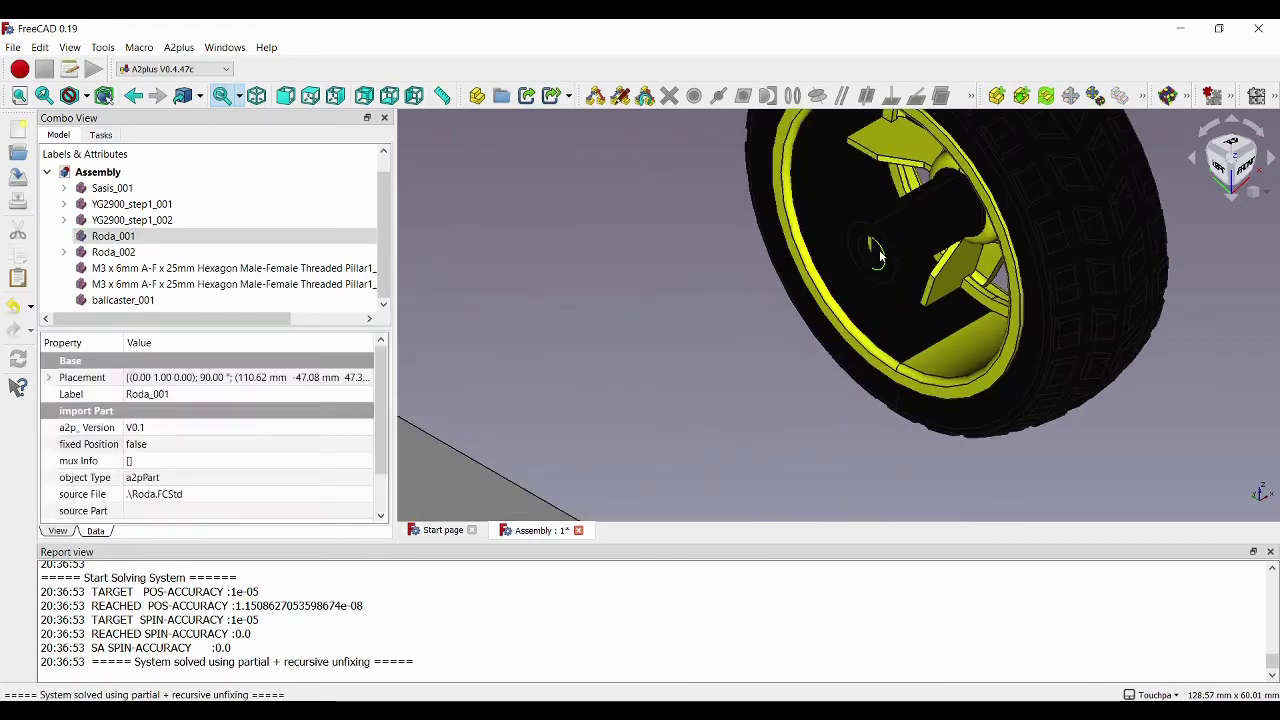
shift+drag(657, 310, 771, 337)
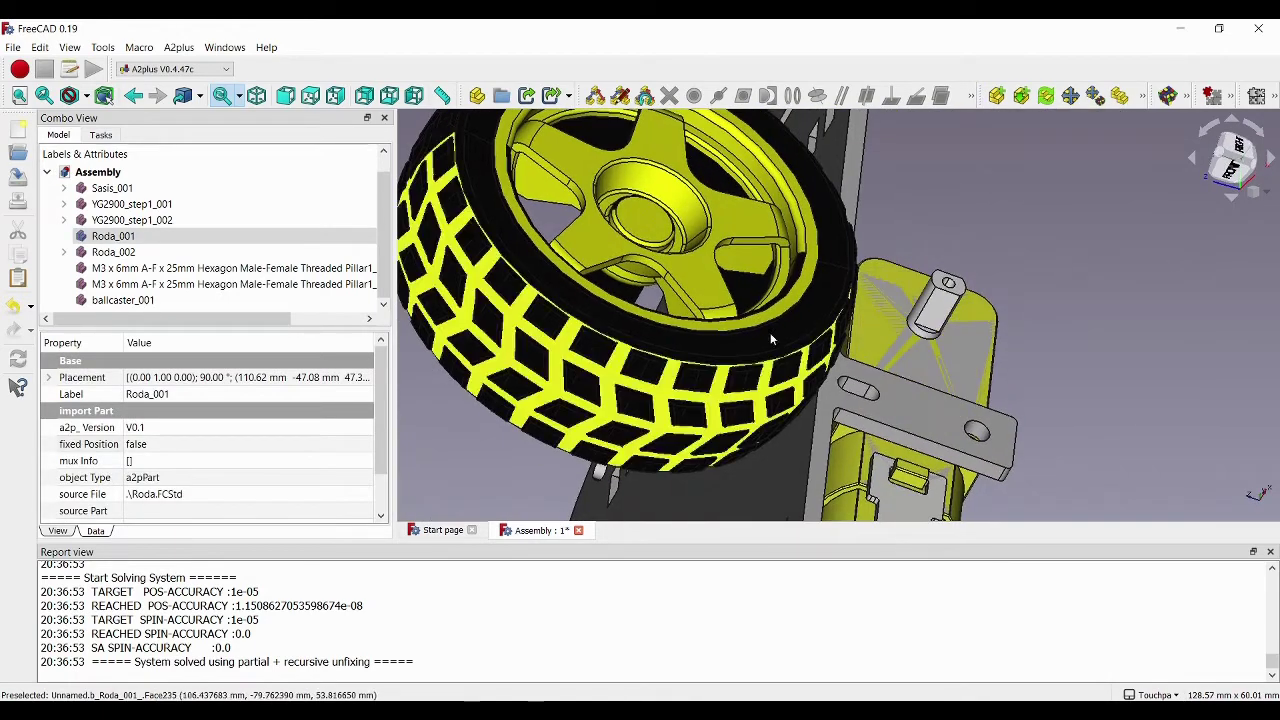
scroll(932, 348, up, 5)
click(902, 328)
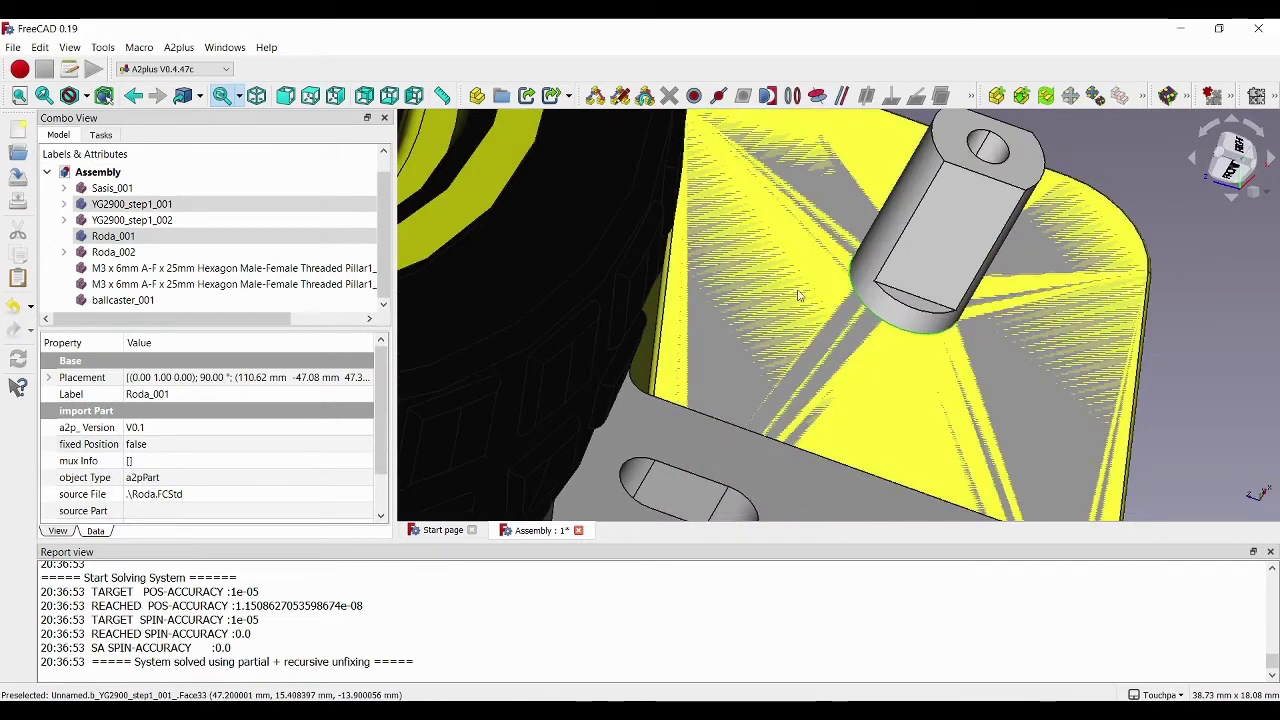
click(793, 96)
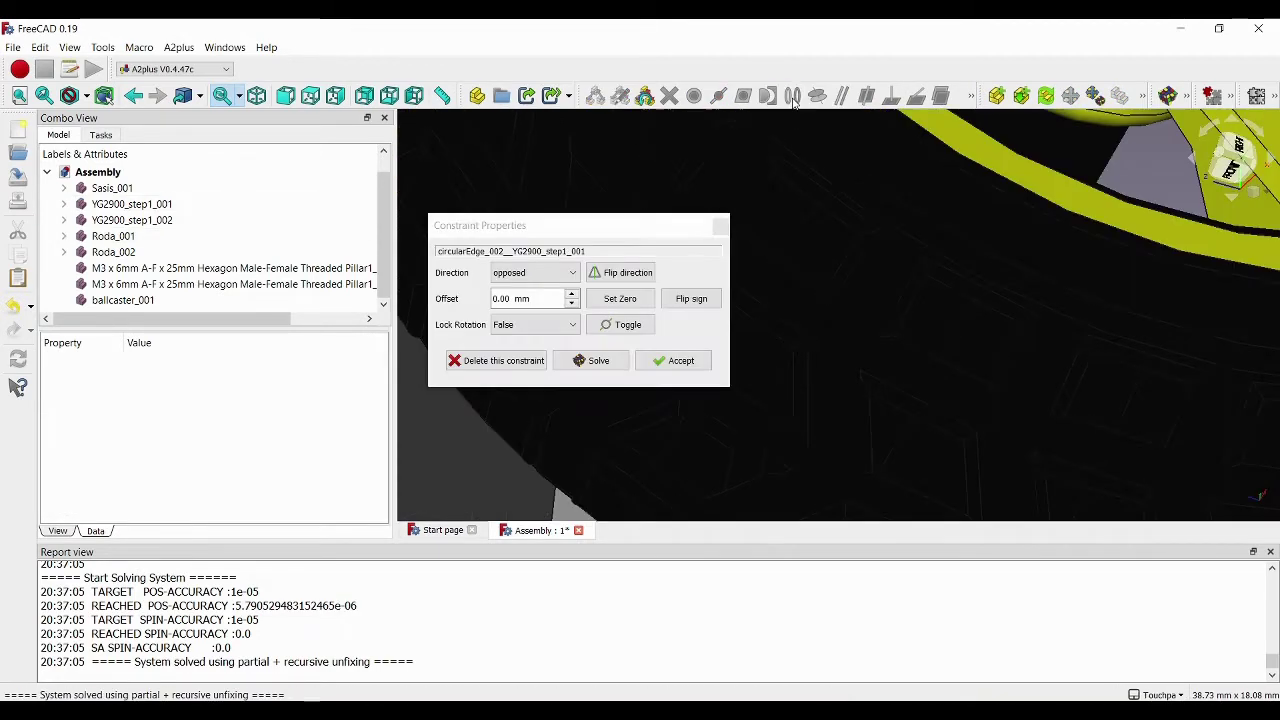
click(677, 360)
Separate the two overlapping threaded pillars by moving the first one toward the near wheel.
scroll(681, 353, down, 10)
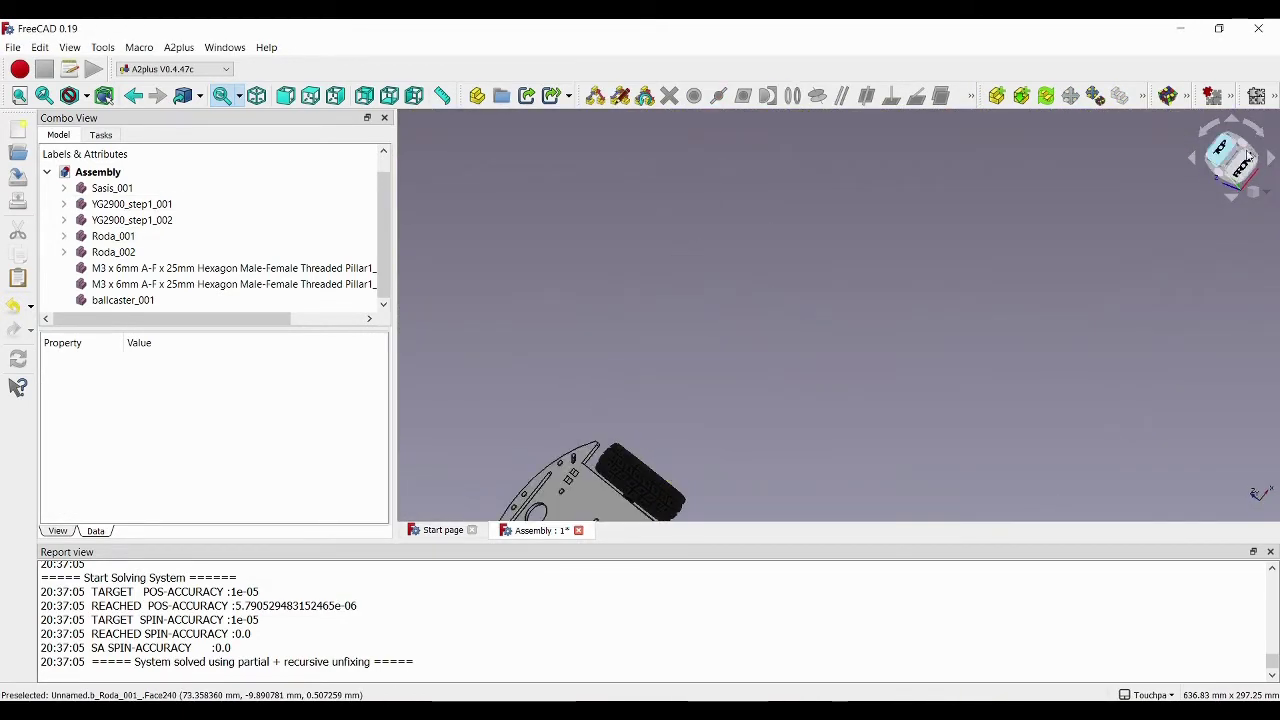
click(1248, 157)
scroll(713, 238, up, 5)
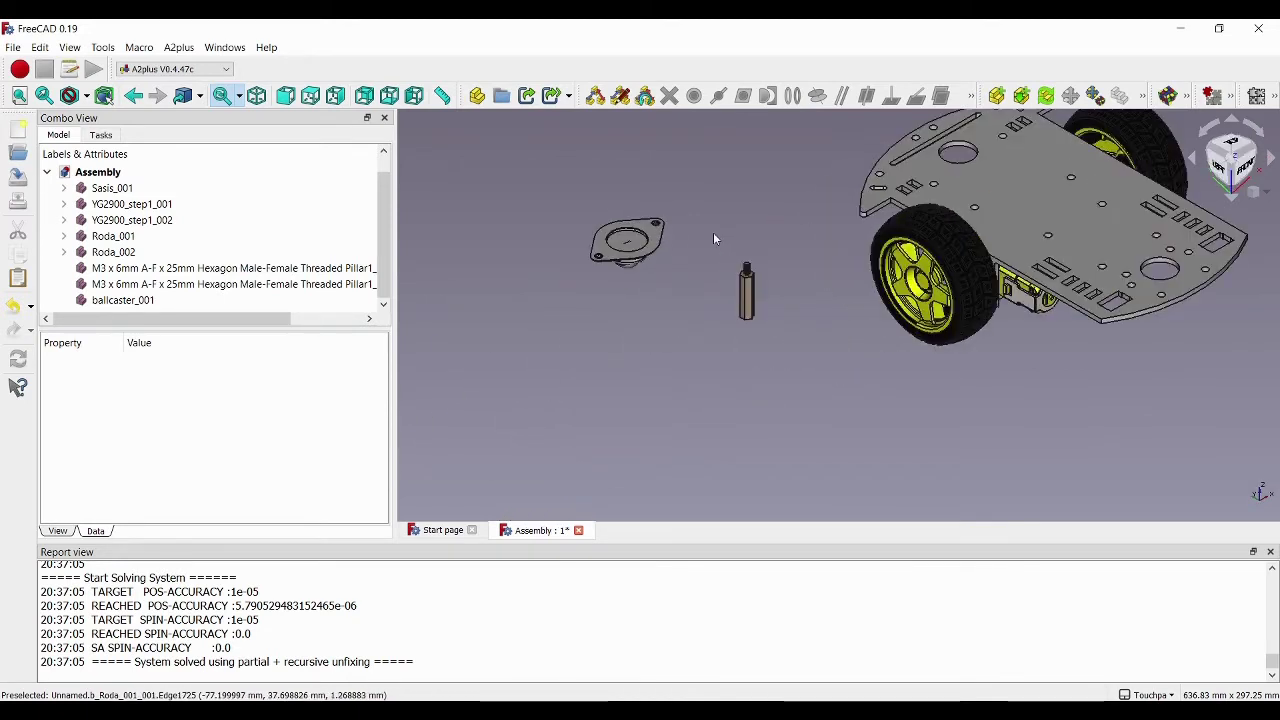
click(745, 289)
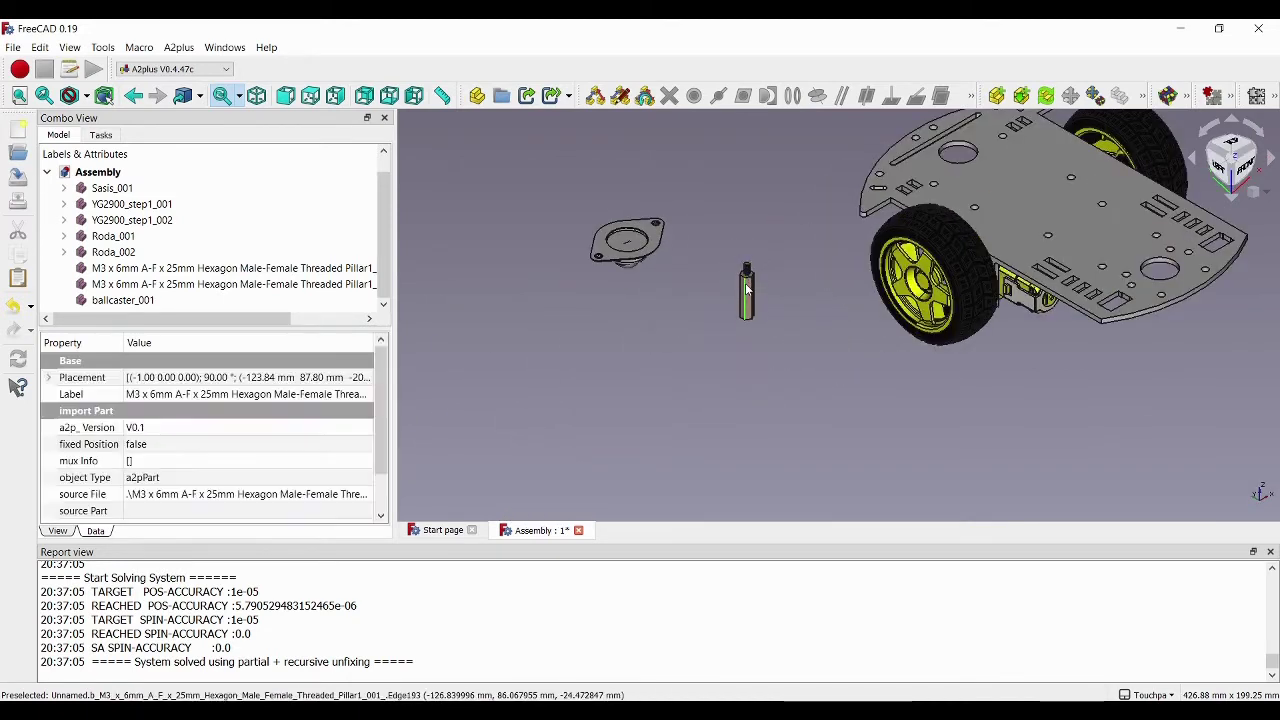
click(825, 308)
scroll(868, 310, up, 2)
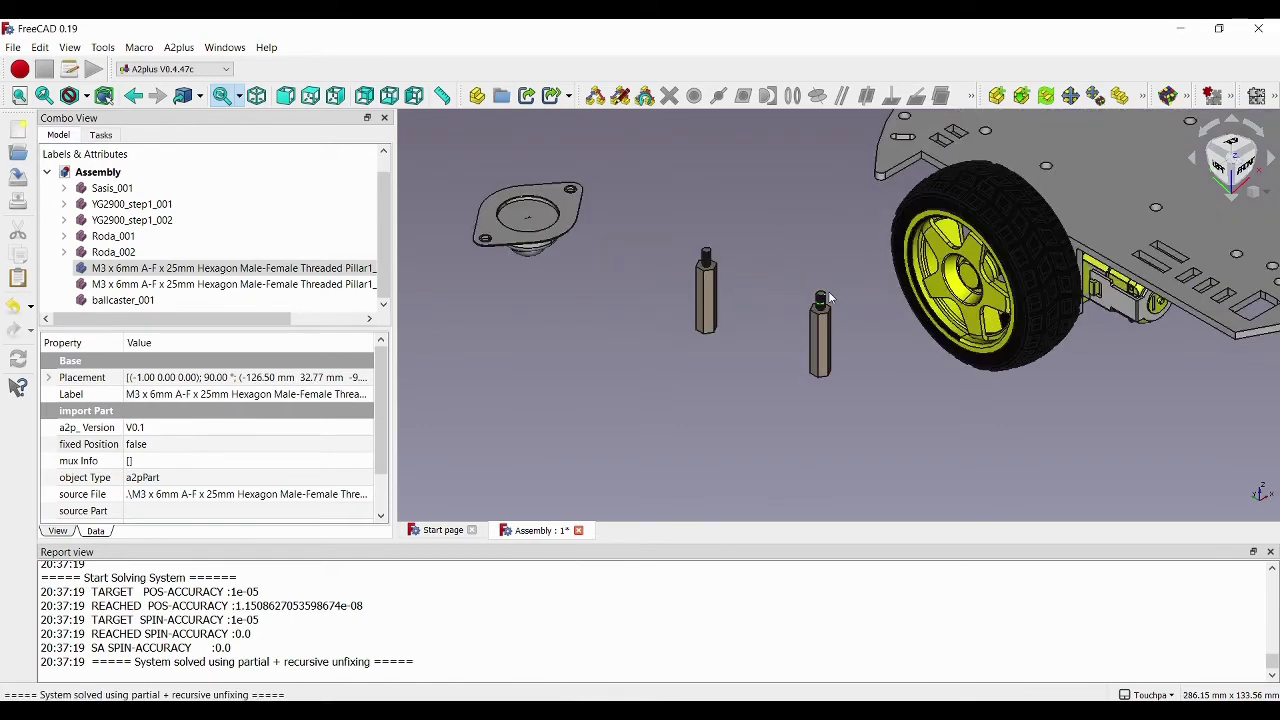
Join the first pillar's thread-base edge to the lower edge of a small chassis hole beside the large round opening with a pointIdentity constraint.
shift+middle_drag(1061, 240, 766, 374)
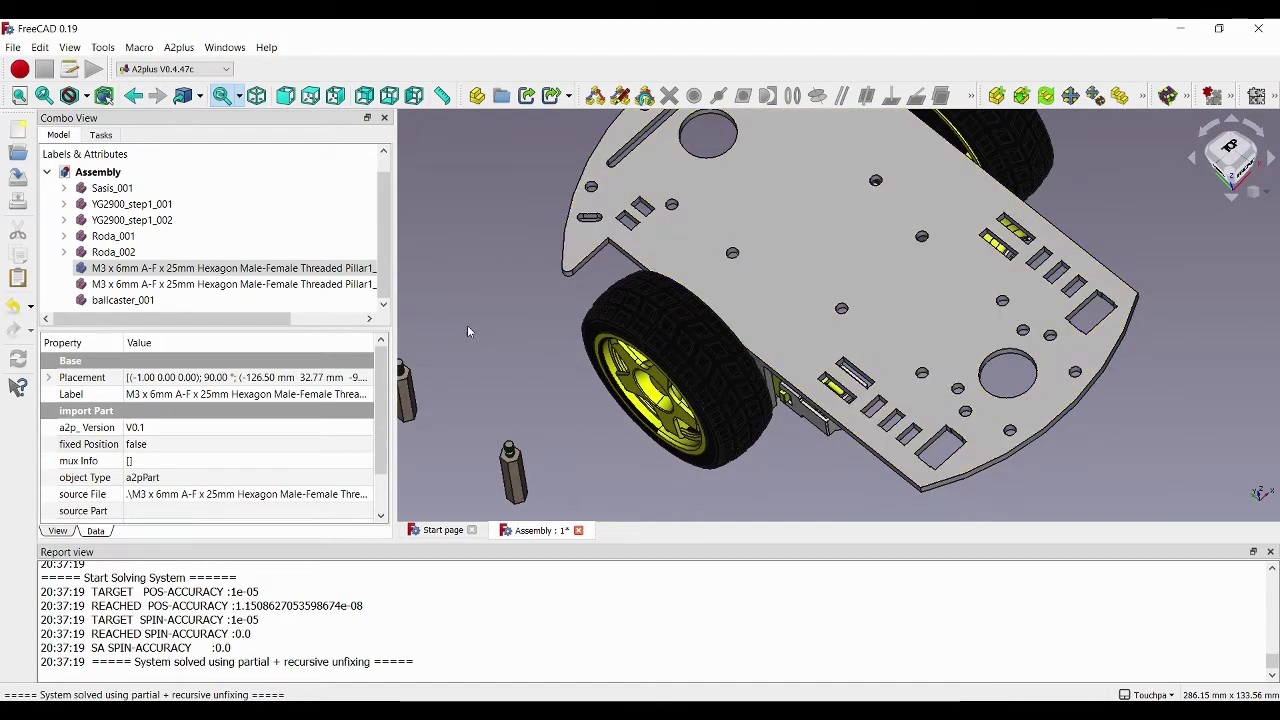
click(467, 325)
scroll(530, 460, up, 5)
scroll(535, 463, up, 3)
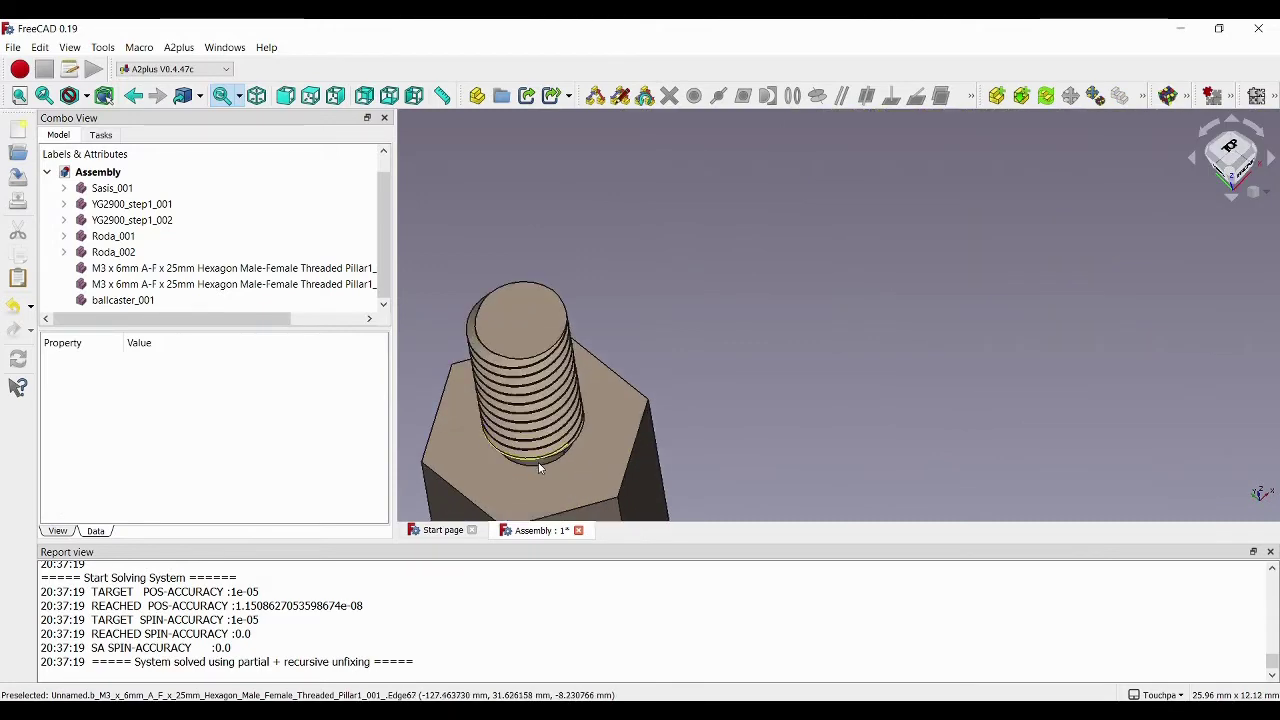
click(540, 463)
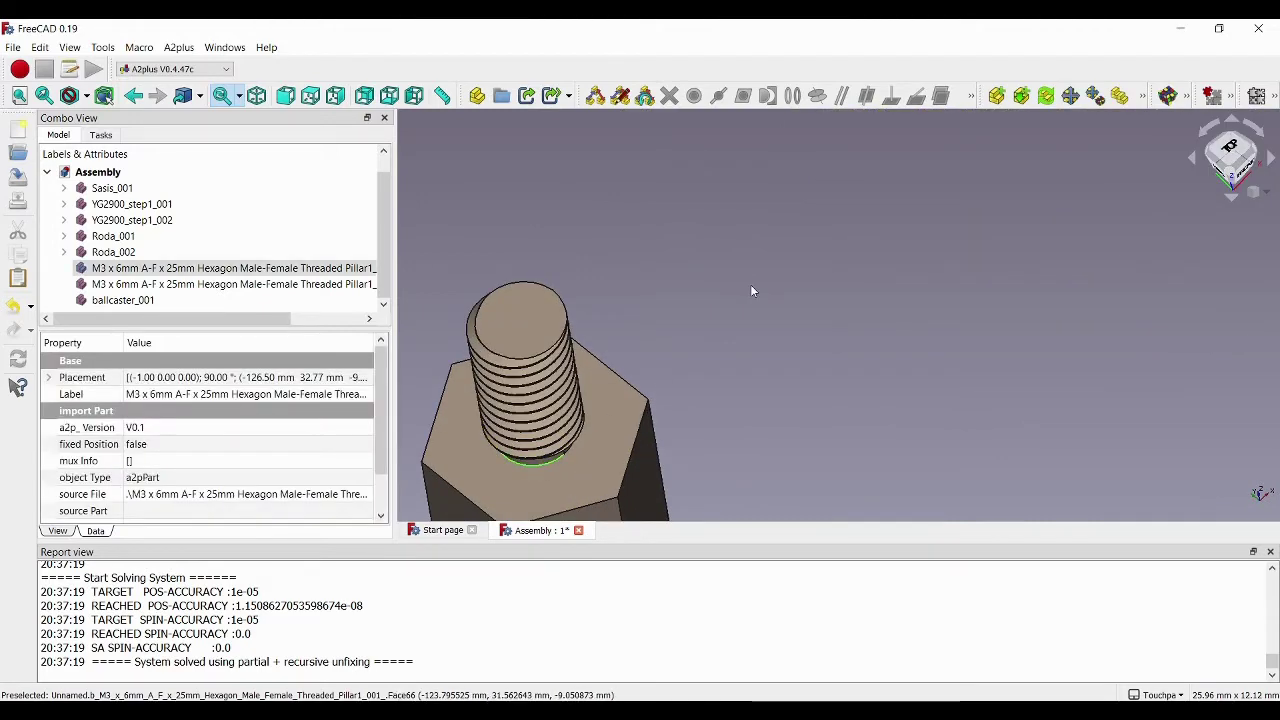
scroll(521, 372, down, 8)
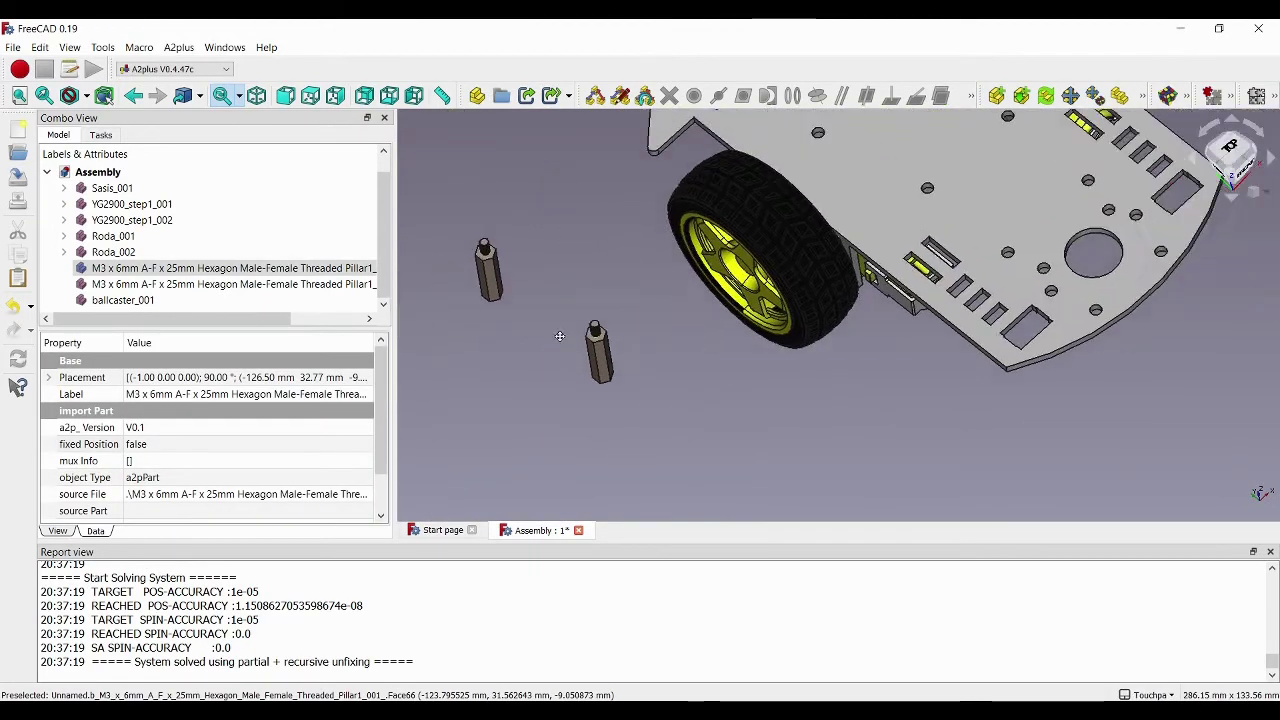
scroll(1003, 263, up, 6)
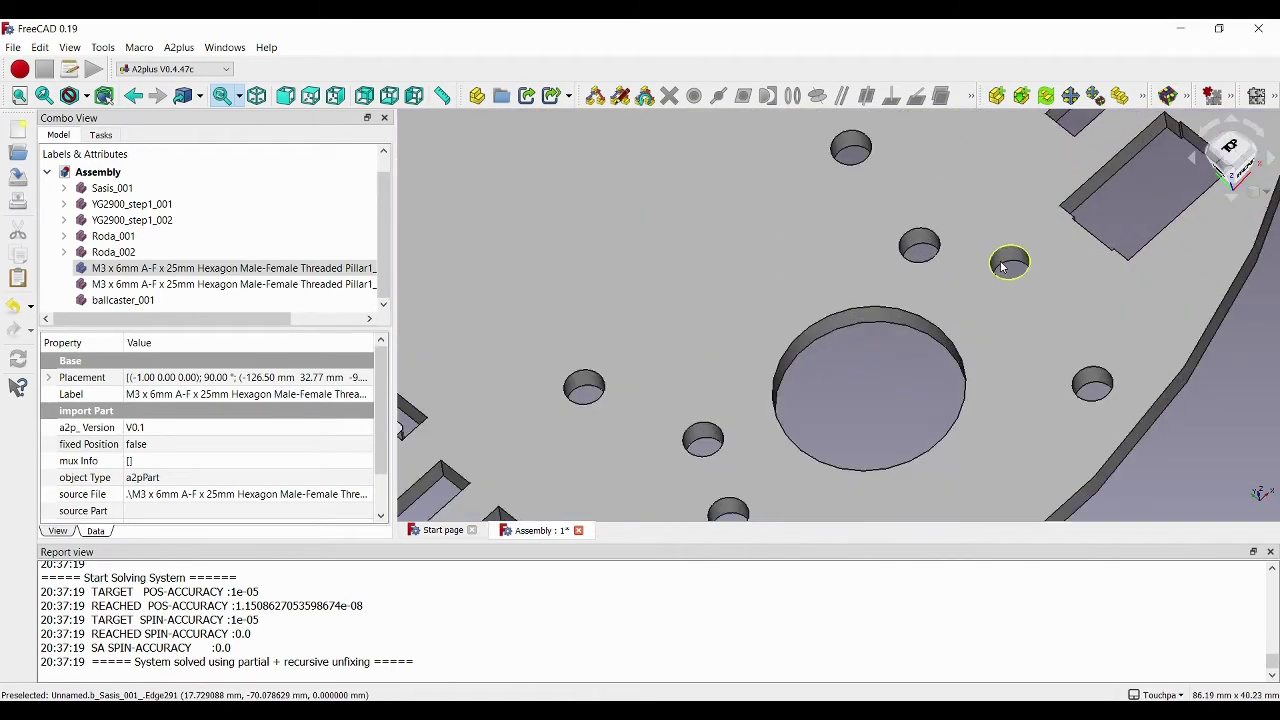
click(1007, 272)
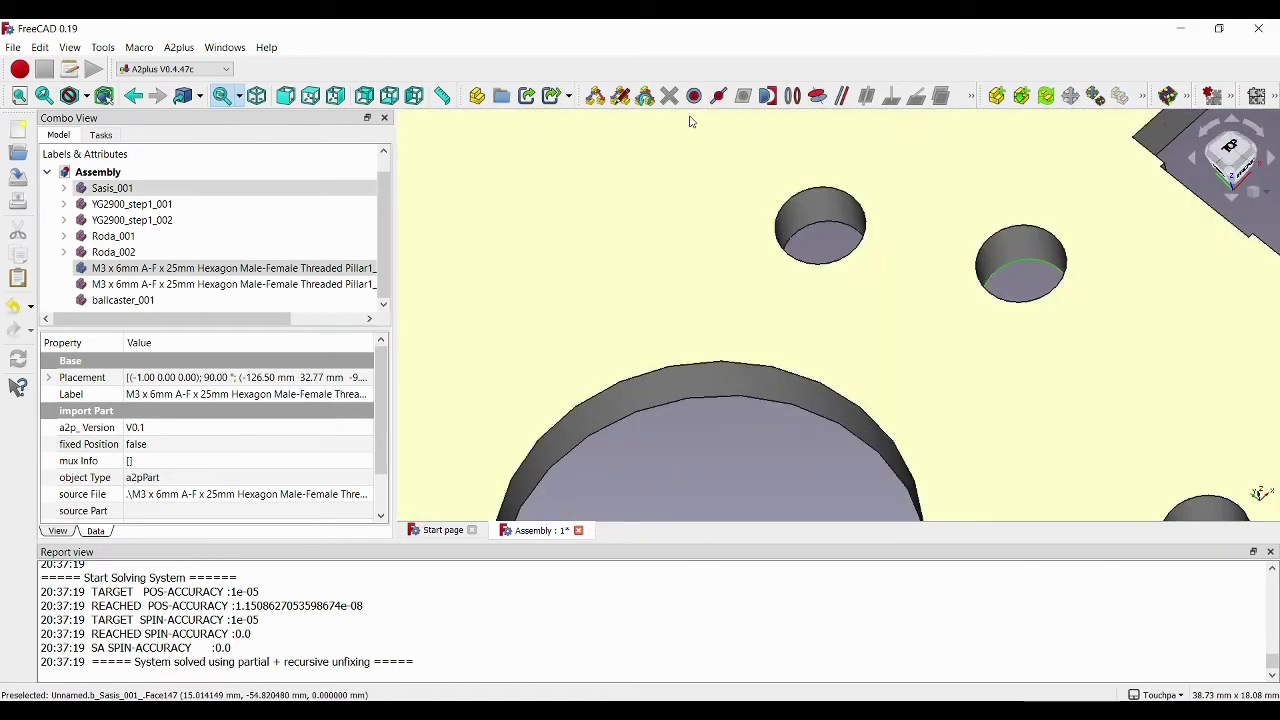
click(692, 96)
click(649, 282)
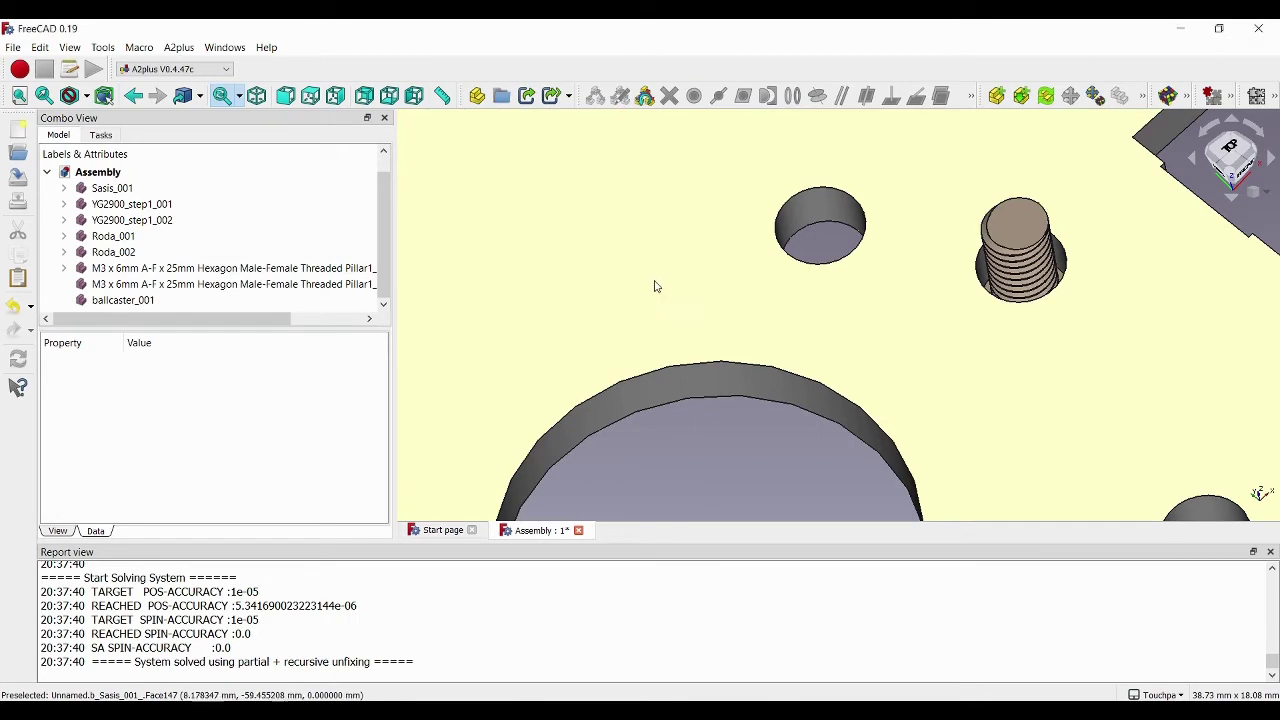
Join the second pillar's thread-base edge to the lower edge of the matching hole across the large round opening with a pointIdentity constraint.
scroll(1003, 160, down, 5)
middle_drag(1003, 160, 997, 220)
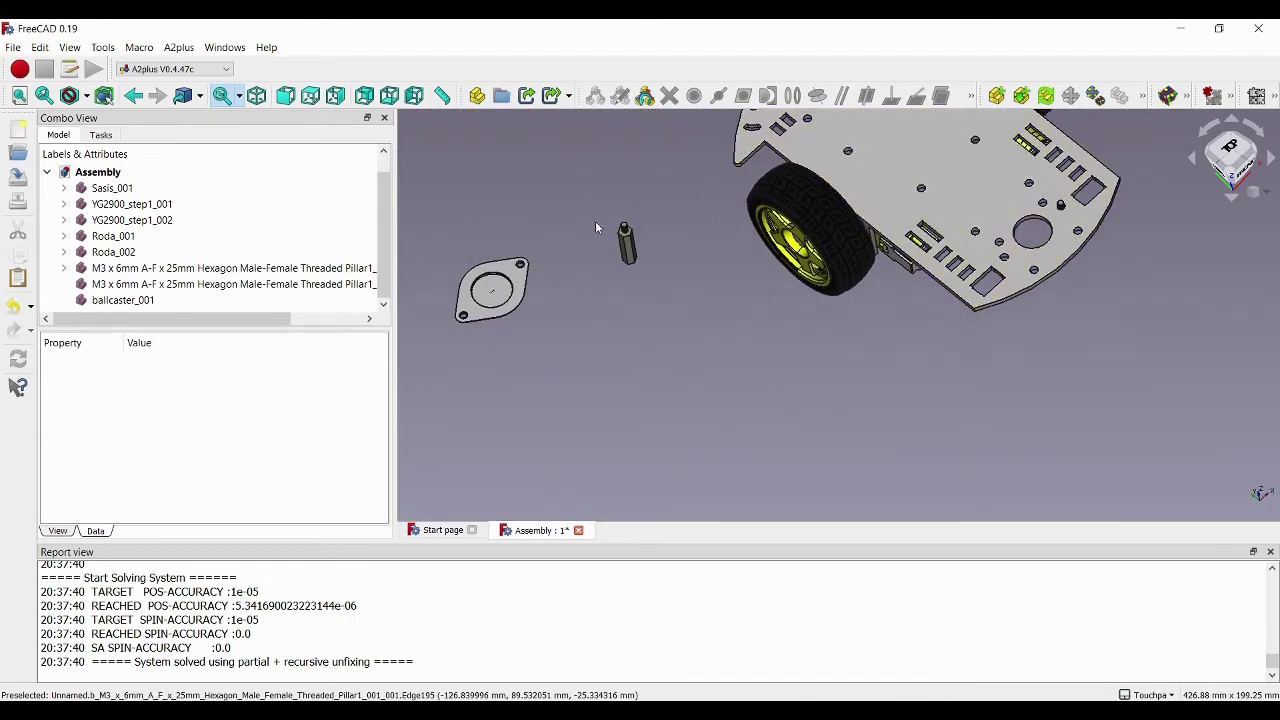
scroll(623, 212, up, 10)
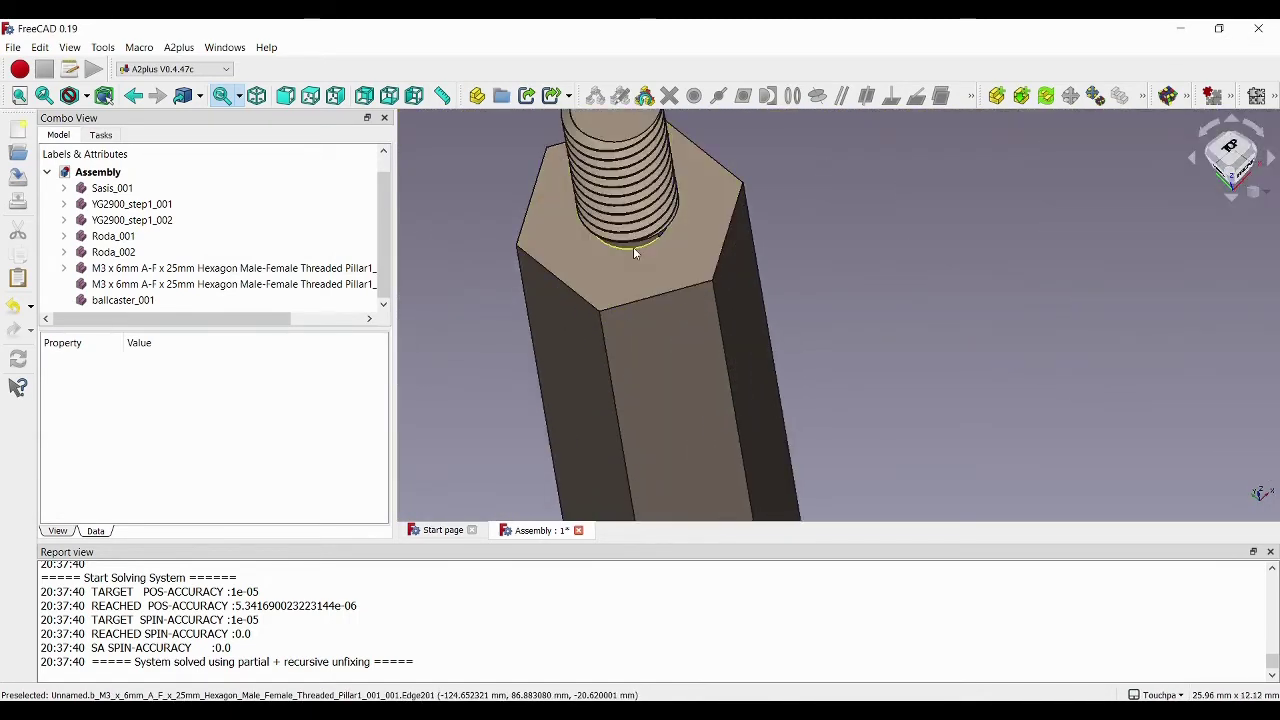
click(633, 250)
scroll(885, 225, down, 8)
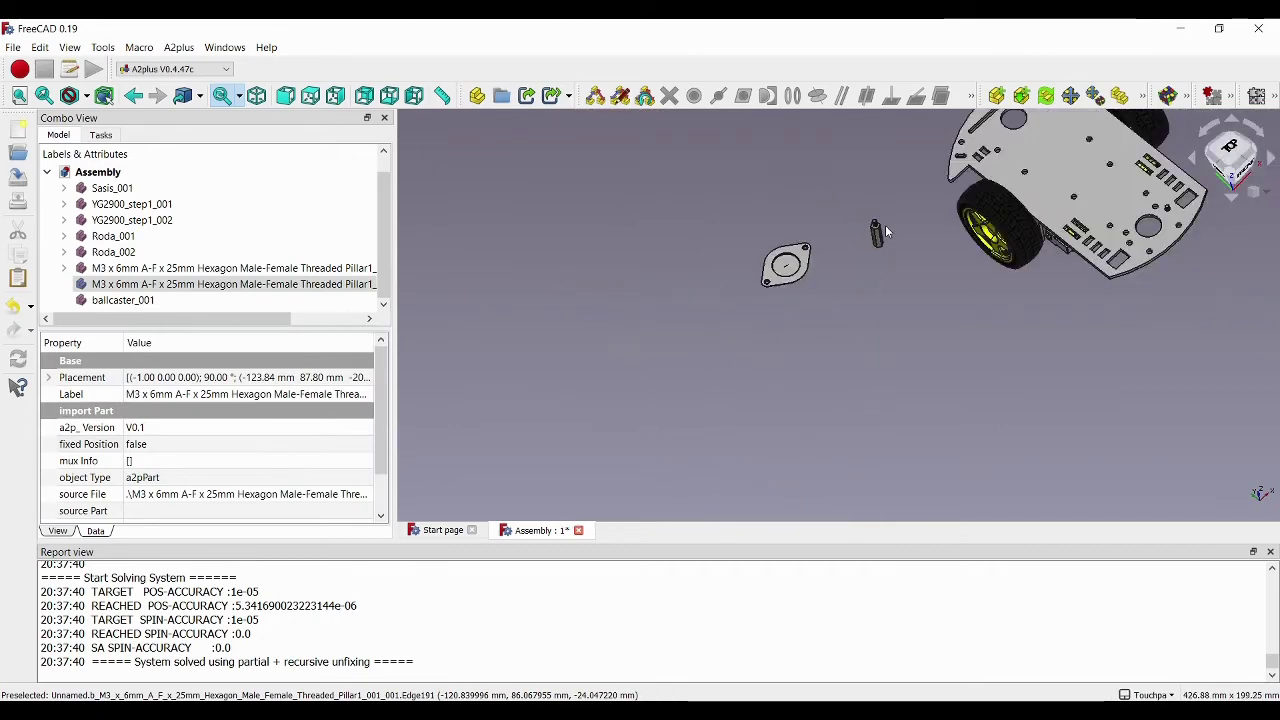
middle_drag(885, 225, 686, 225)
scroll(833, 323, up, 10)
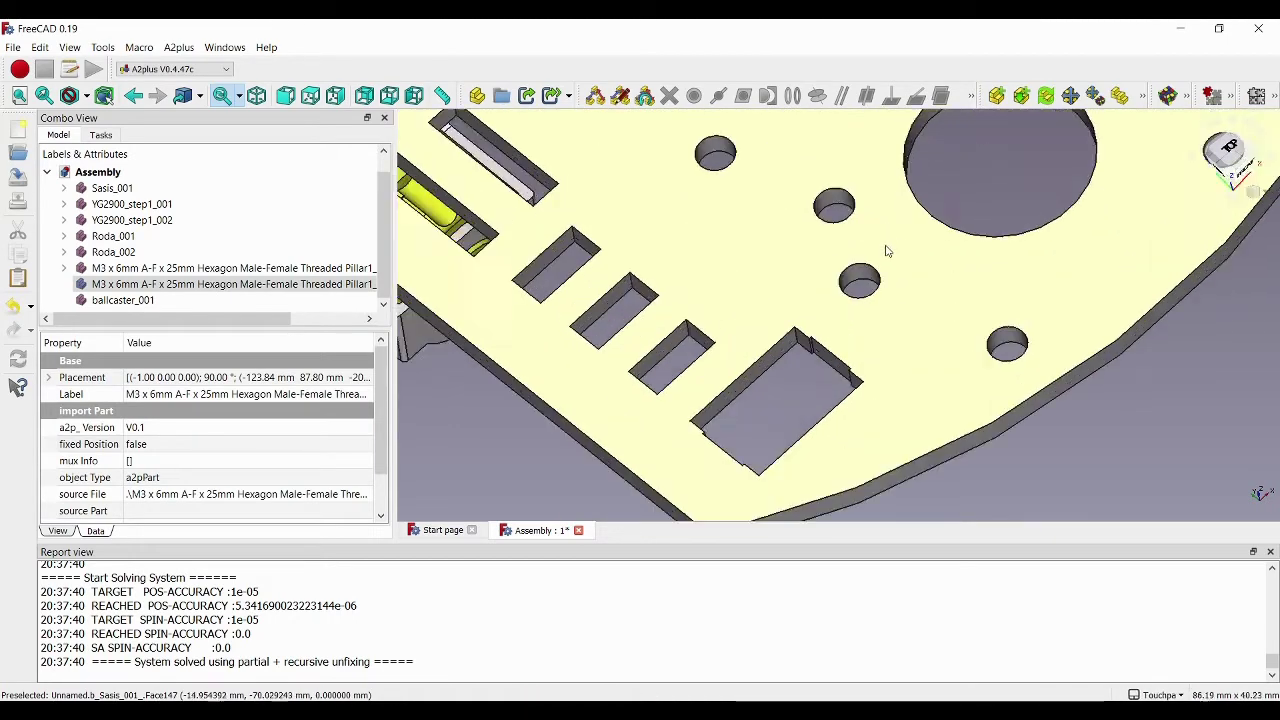
click(833, 323)
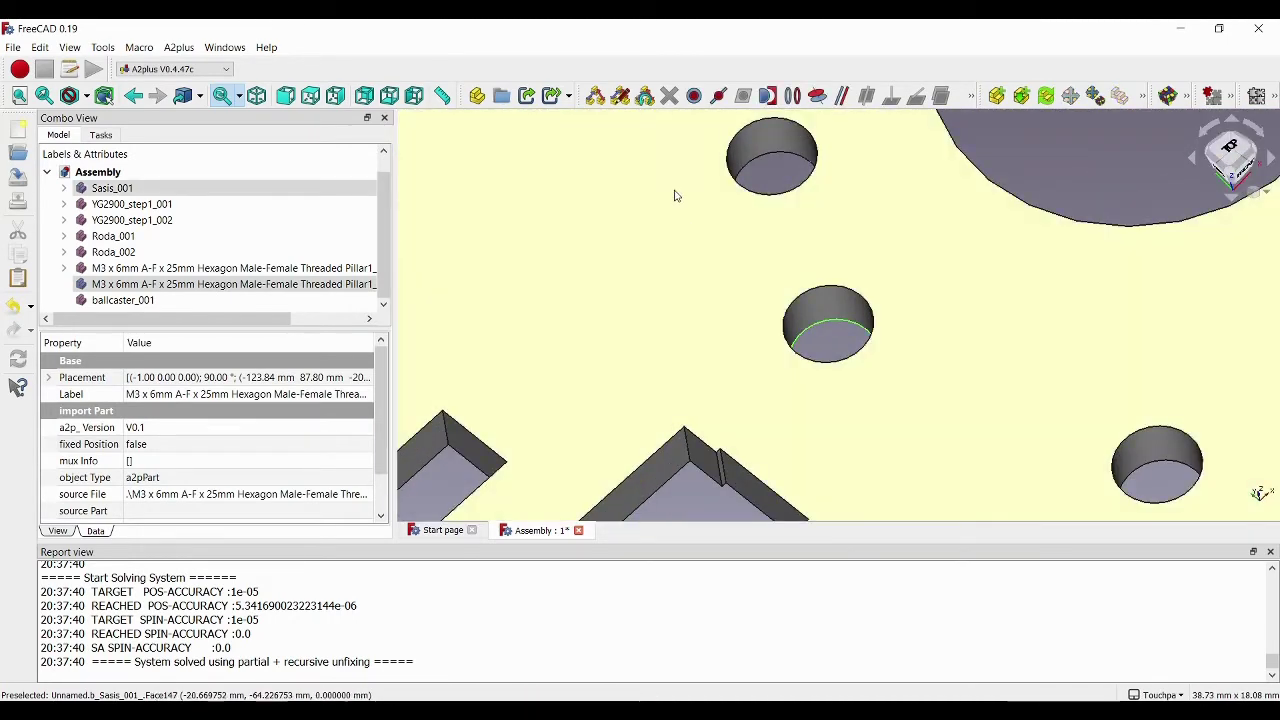
click(694, 95)
click(651, 282)
Set the fixed Position property to true for both M3 x 6mm A-F x 25mm threaded pillars.
click(113, 252)
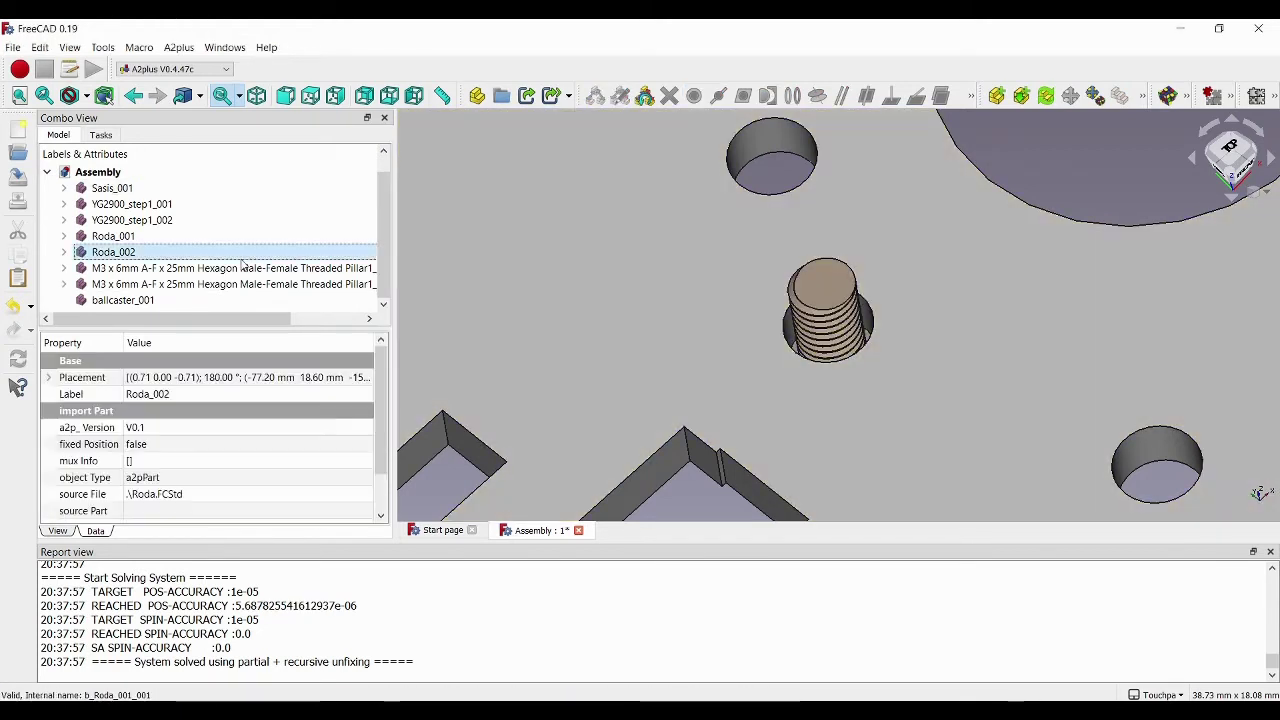
click(232, 269)
click(166, 446)
click(170, 446)
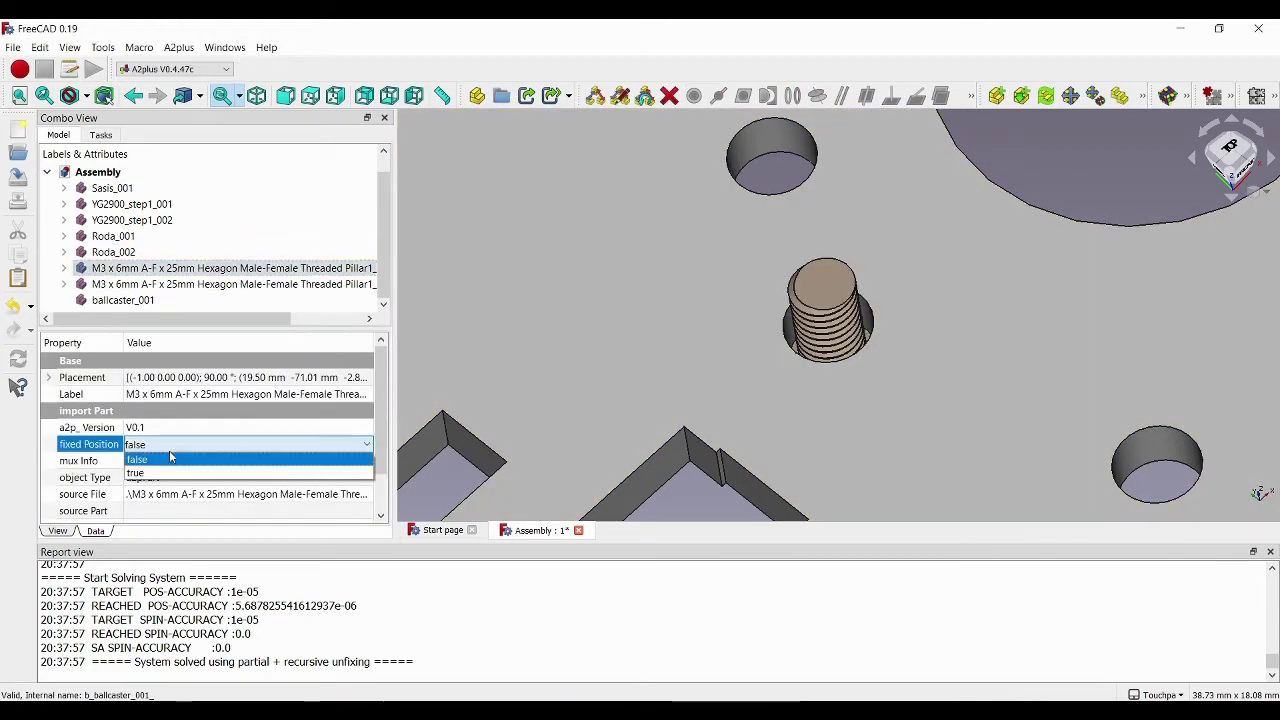
click(170, 476)
click(218, 285)
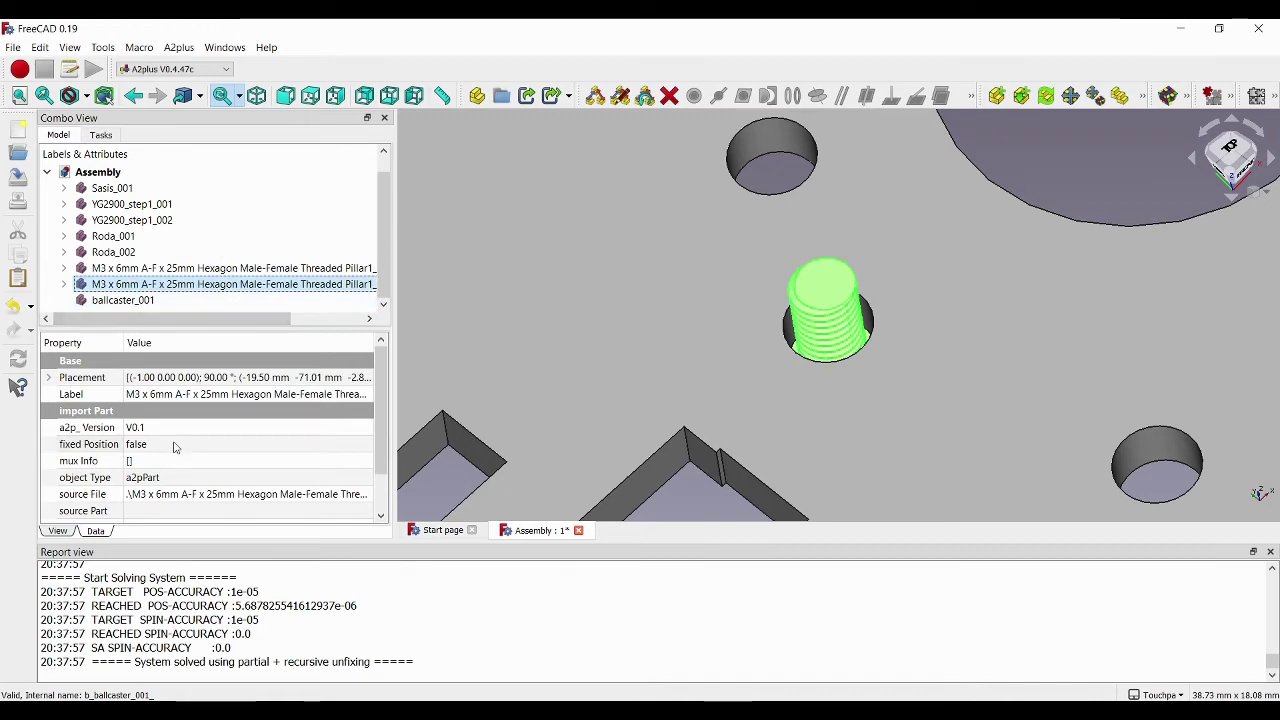
click(177, 476)
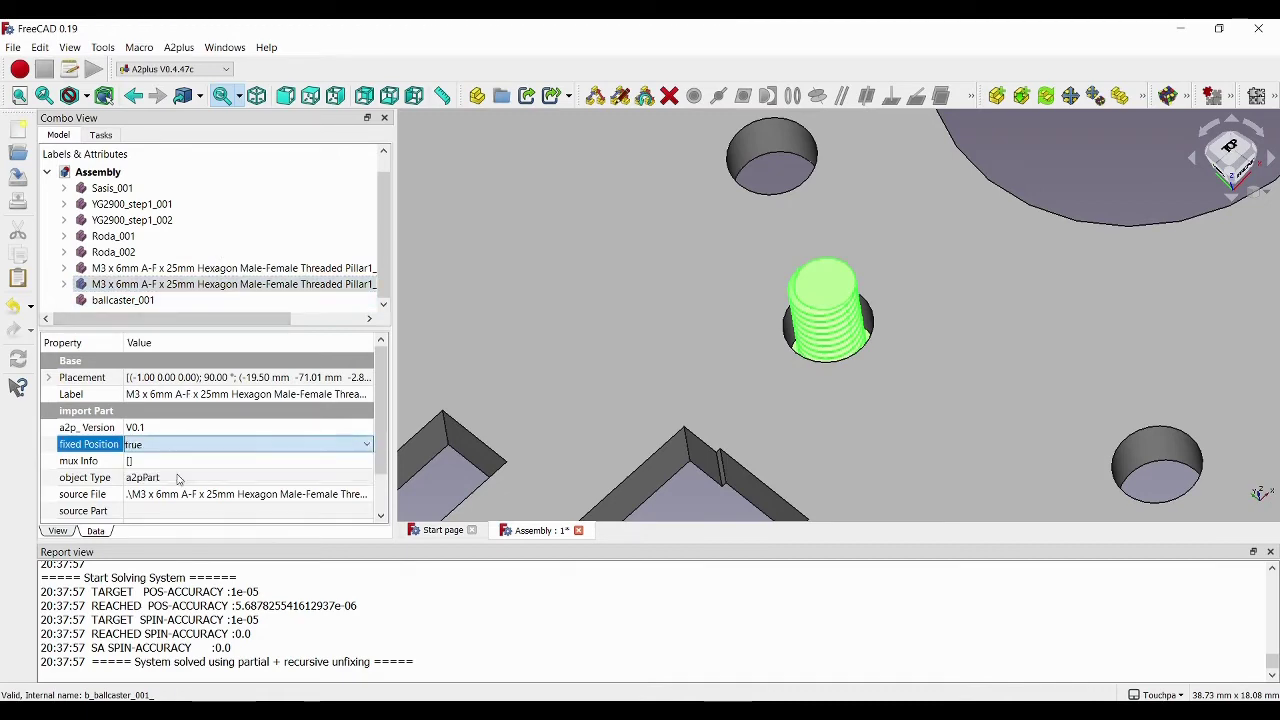
Clear the selection and save the assembly document.
scroll(614, 257, down, 10)
shift+middle_drag(614, 257, 928, 181)
scroll(666, 289, down, 5)
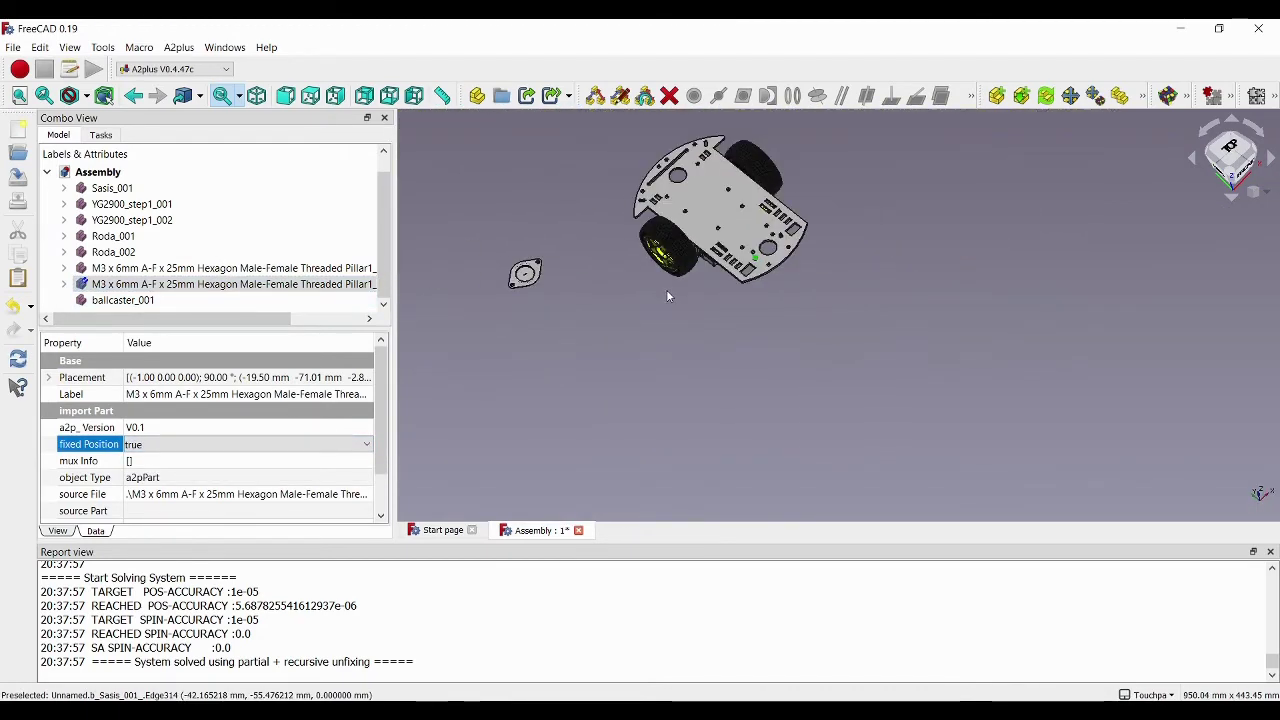
click(608, 255)
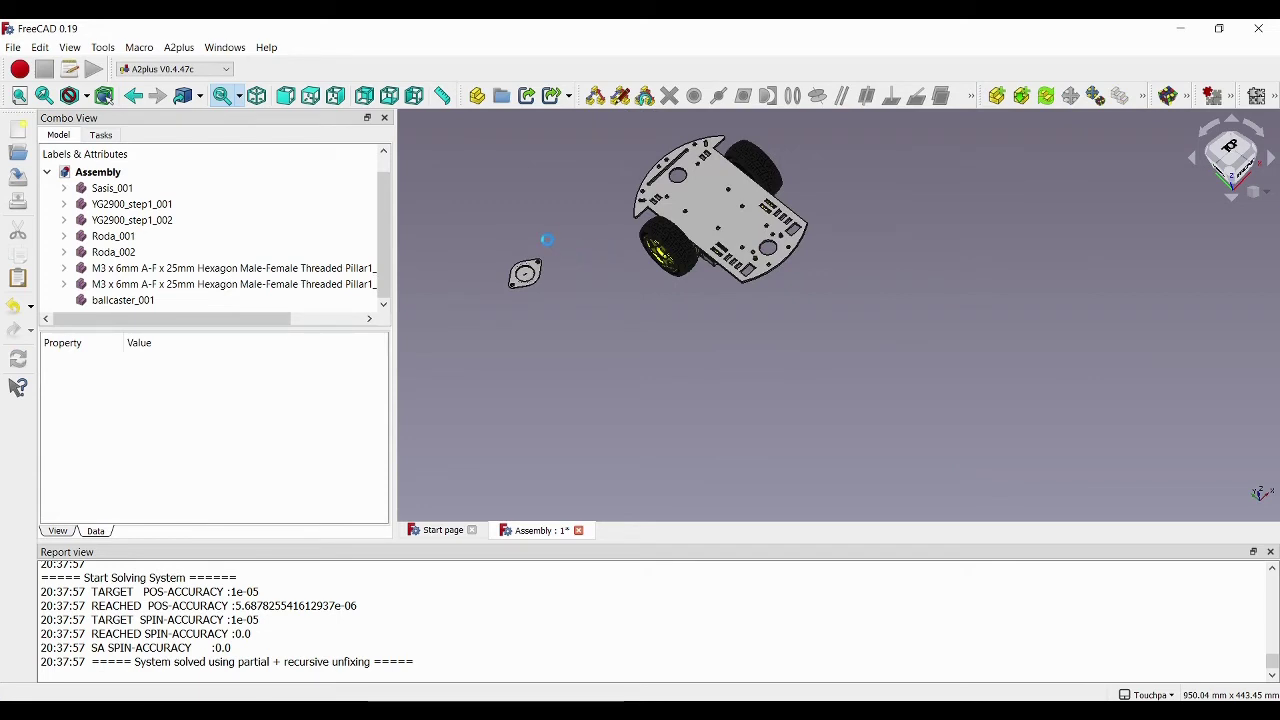
scroll(523, 259, up, 4)
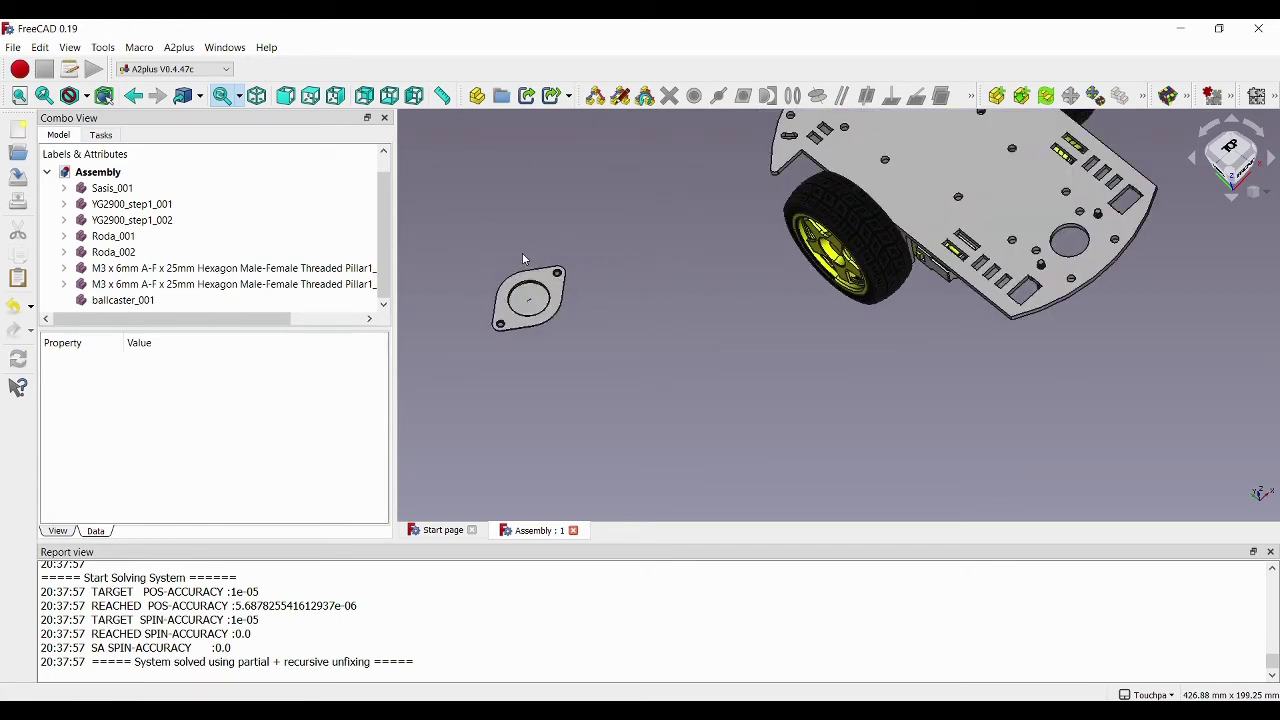
Move the ball caster from beside the chassis to just below the two threaded pillars.
click(530, 288)
click(1095, 96)
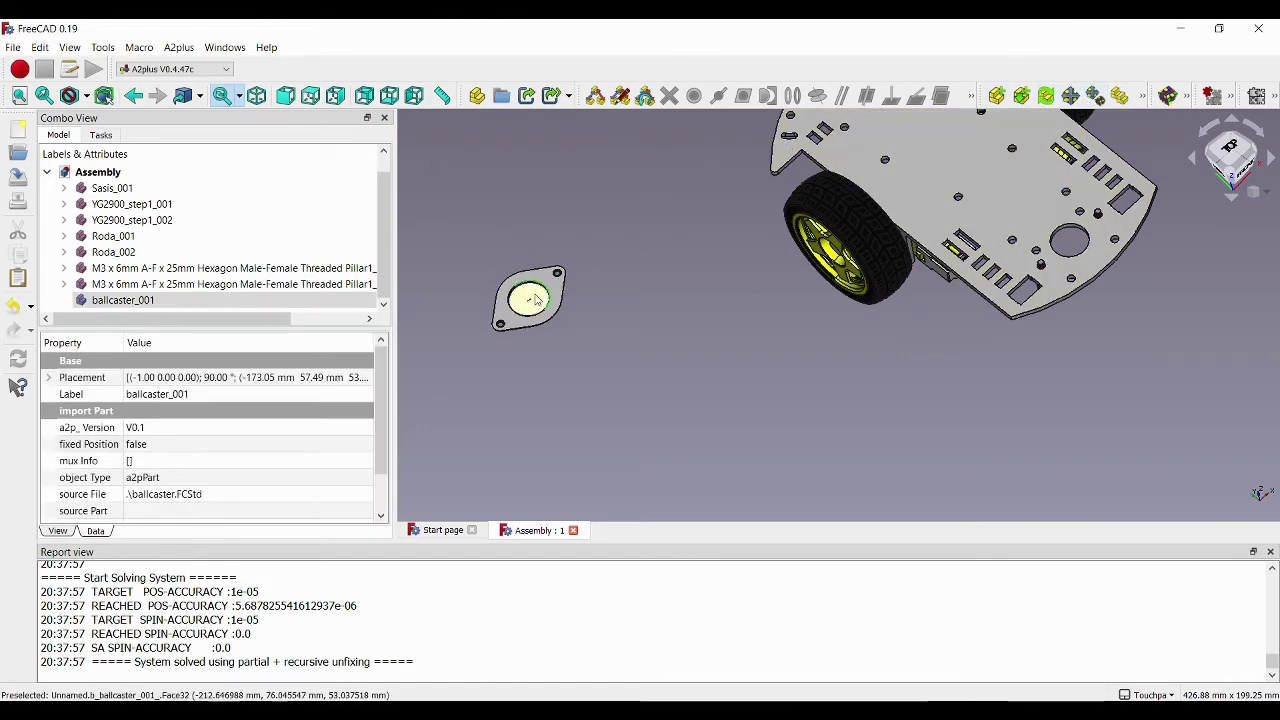
click(528, 296)
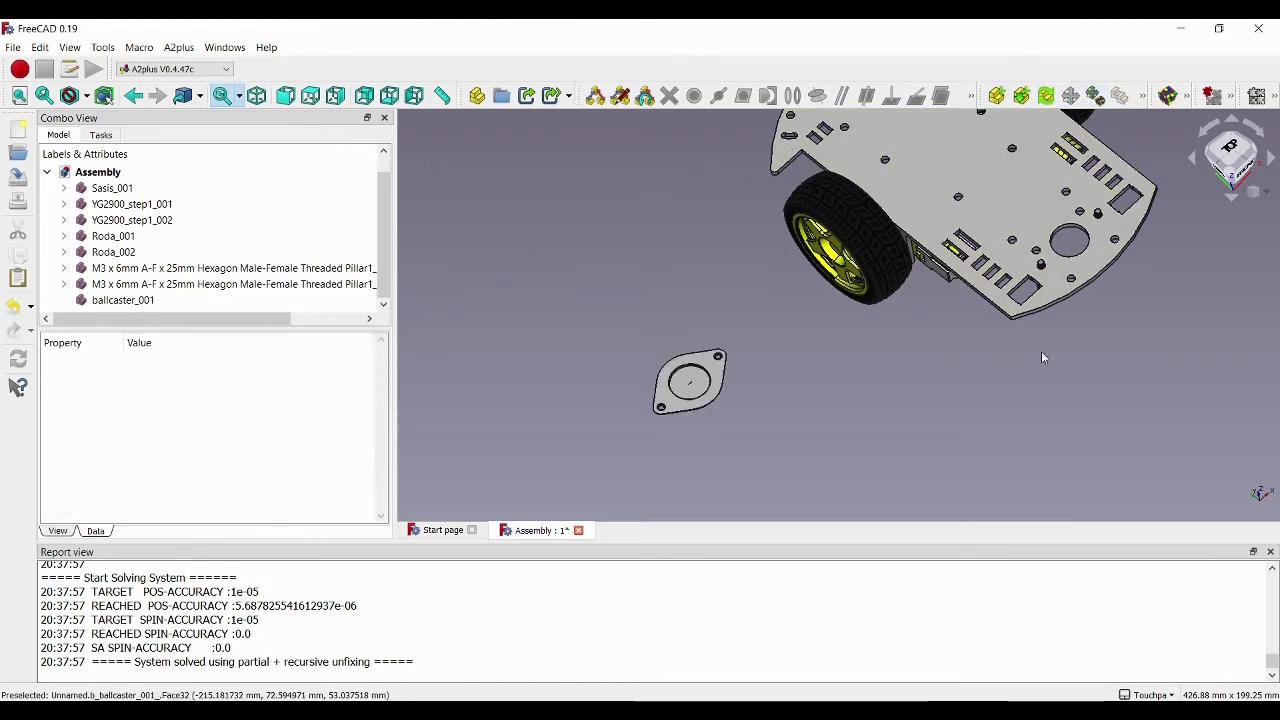
click(1203, 302)
Try to join a ball caster mounting-hole edge to the threaded-hole edge on the first pillar's free end with a pointIdentity constraint.
shift+drag(1112, 300, 949, 257)
scroll(1124, 228, up, 6)
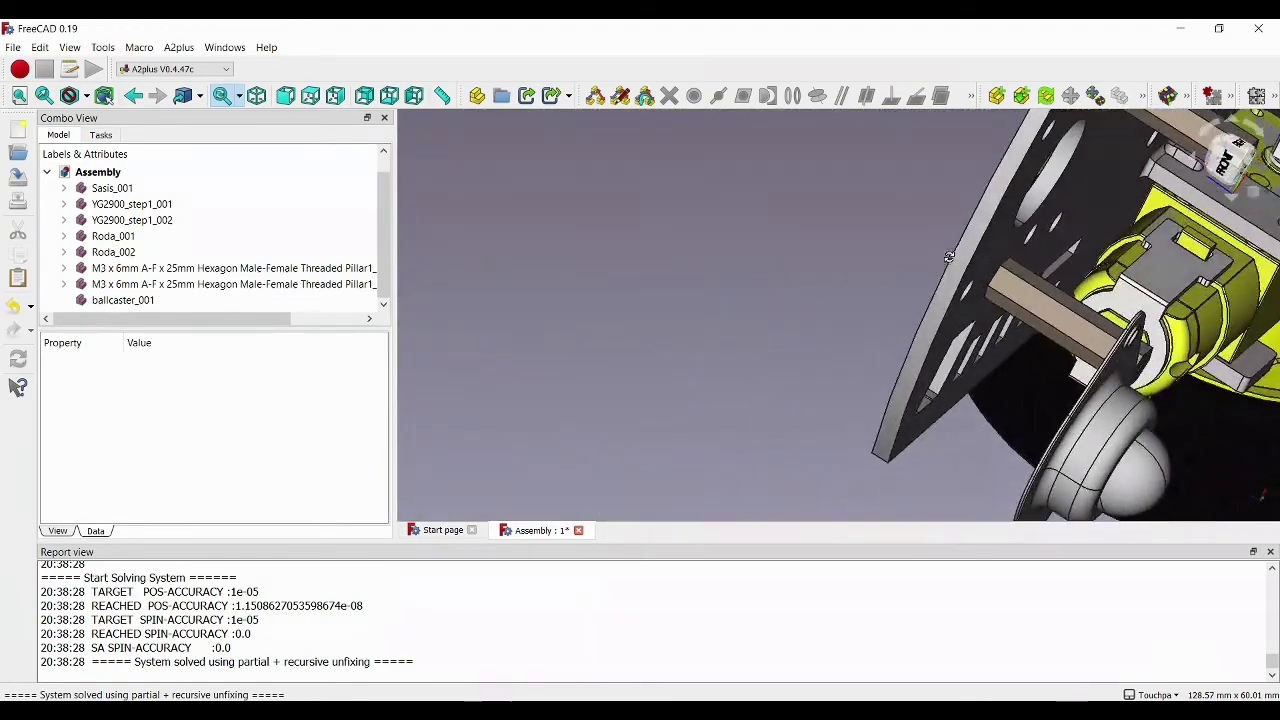
click(22, 98)
scroll(845, 320, up, 4)
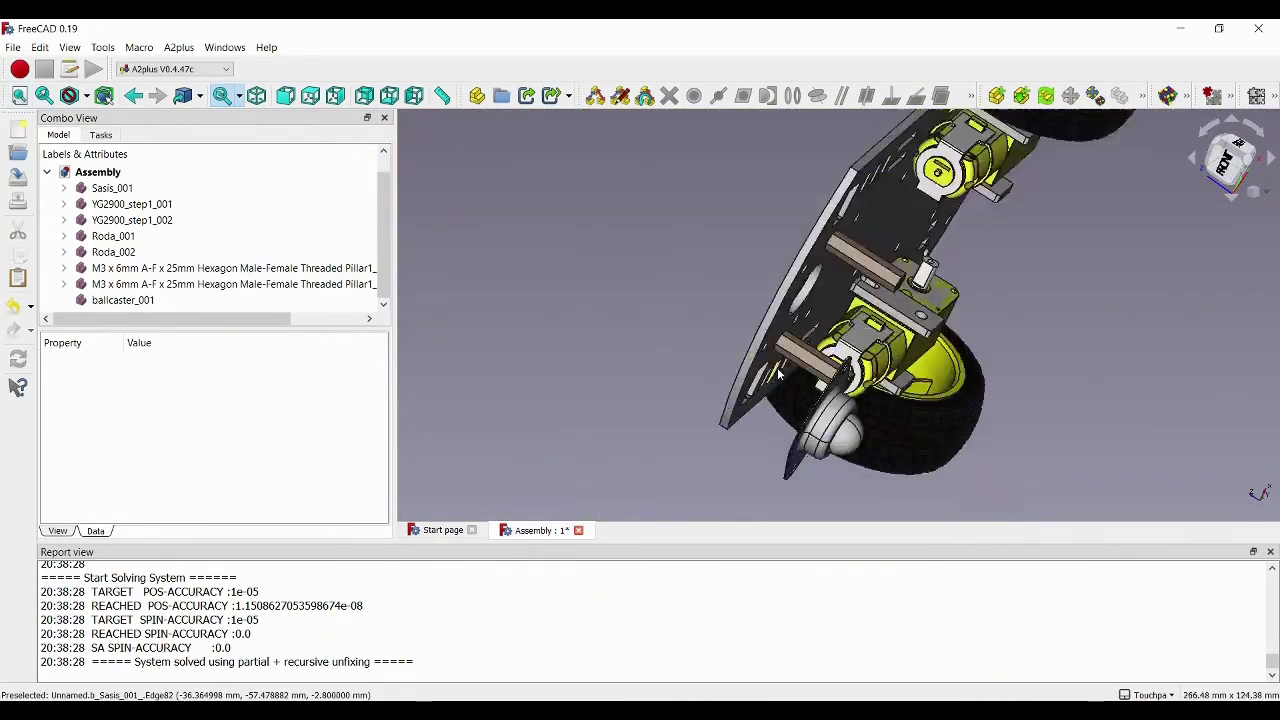
mouse_move(848, 315)
shift+mouse_down()
mouse_move(950, 271)
mouse_move(855, 311)
shift+mouse_up()
scroll(869, 206, up, 2)
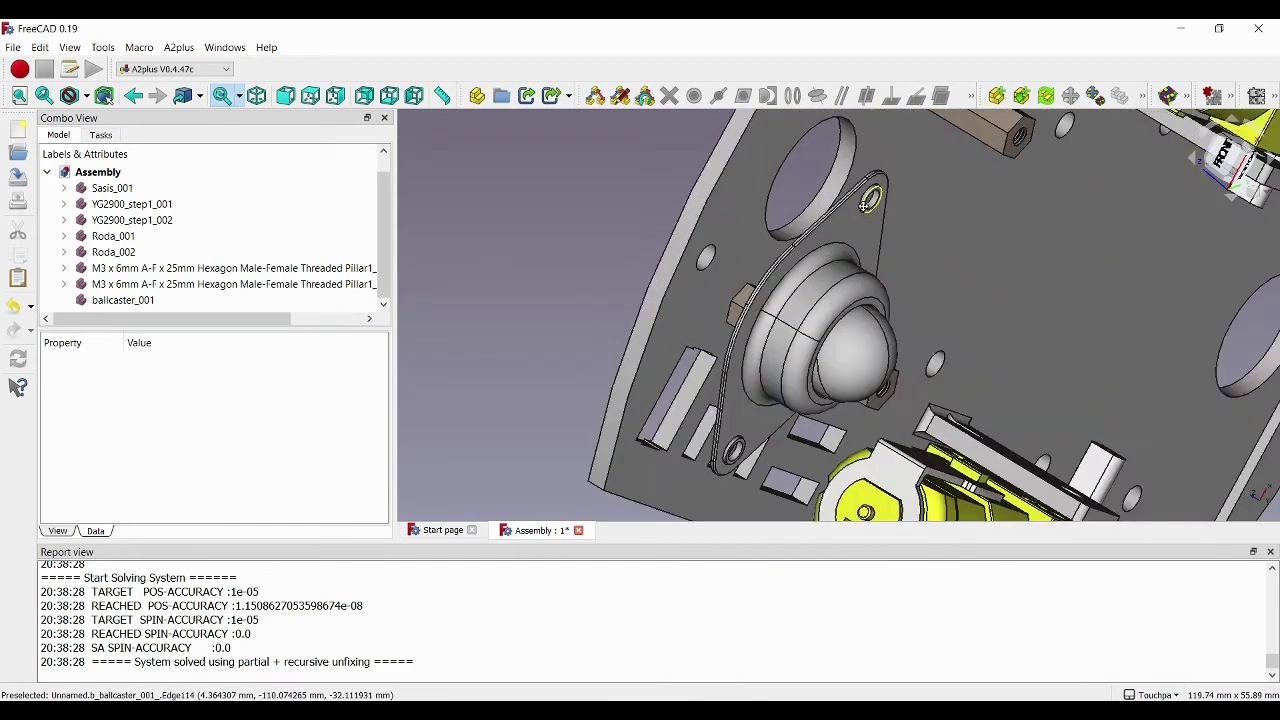
shift+drag(867, 208, 809, 204)
shift+drag(884, 184, 702, 240)
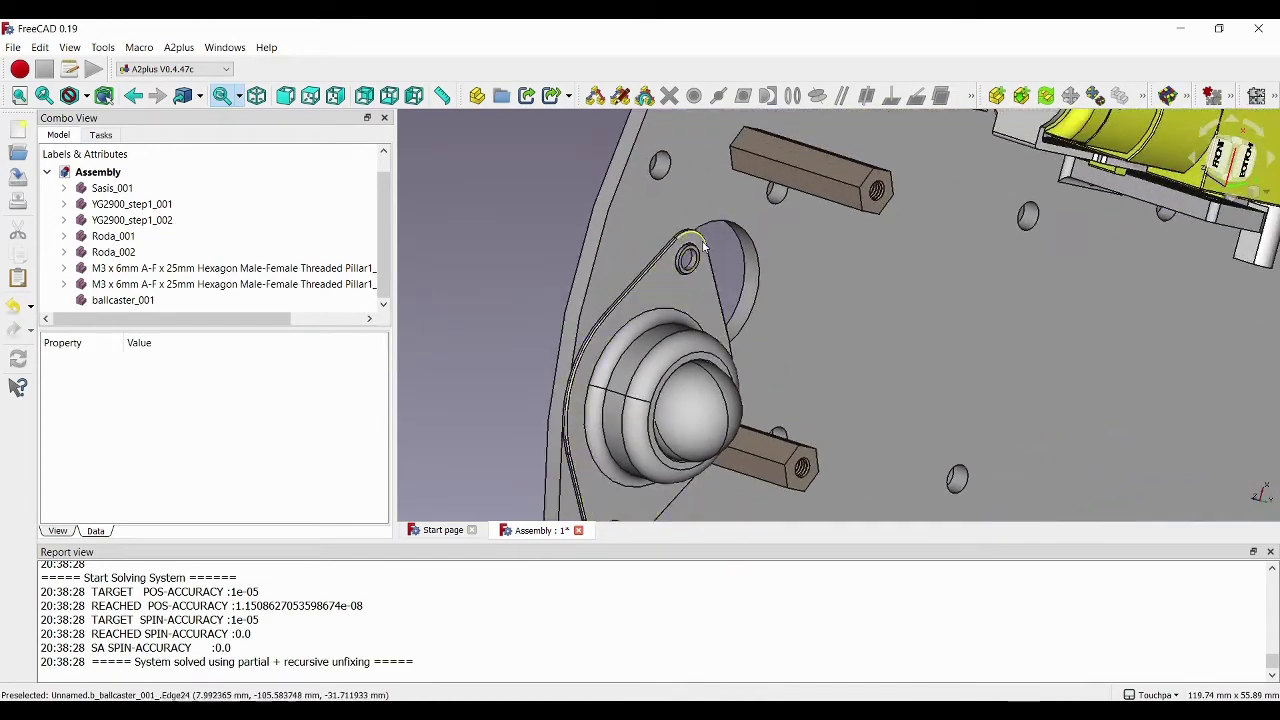
scroll(701, 241, up, 4)
click(684, 279)
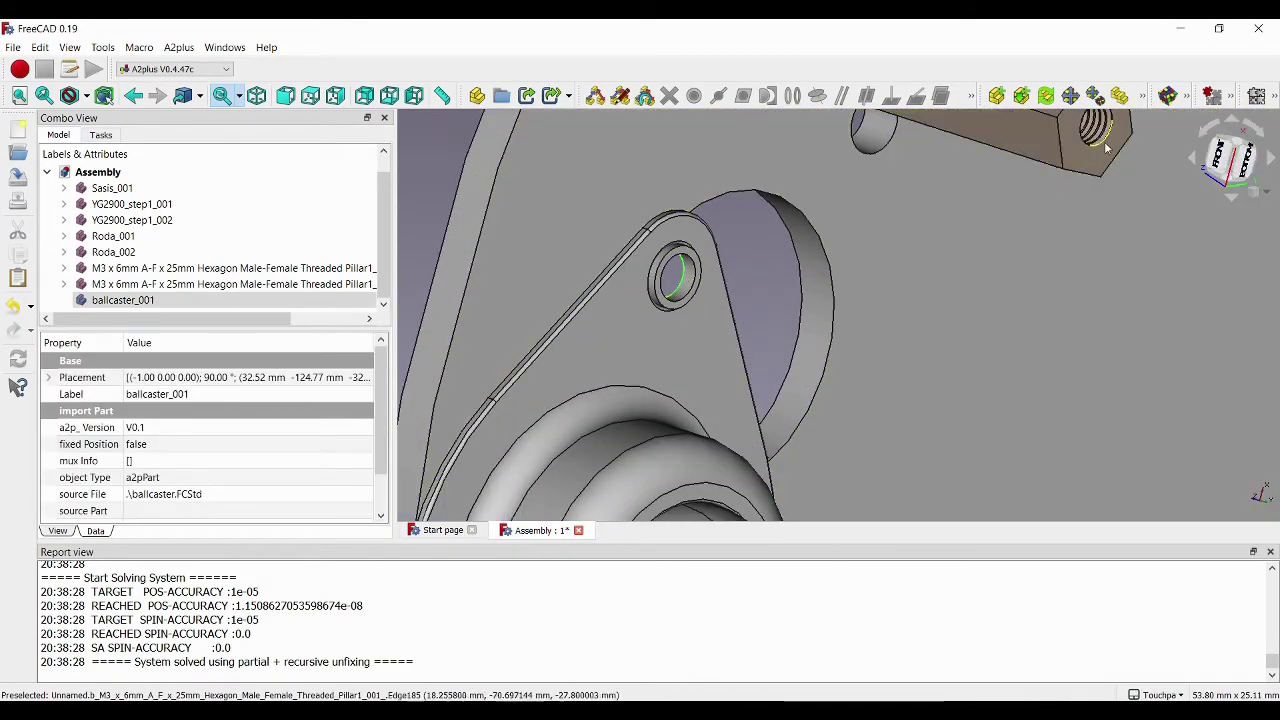
click(682, 282)
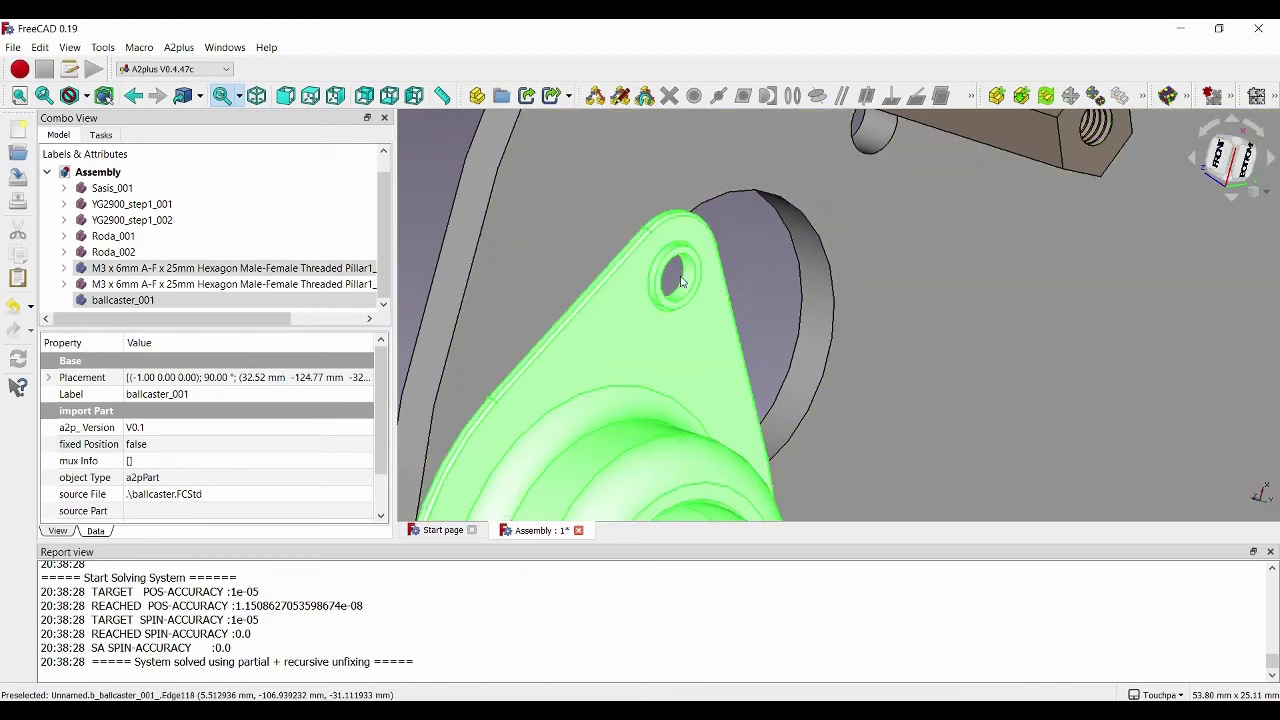
click(682, 284)
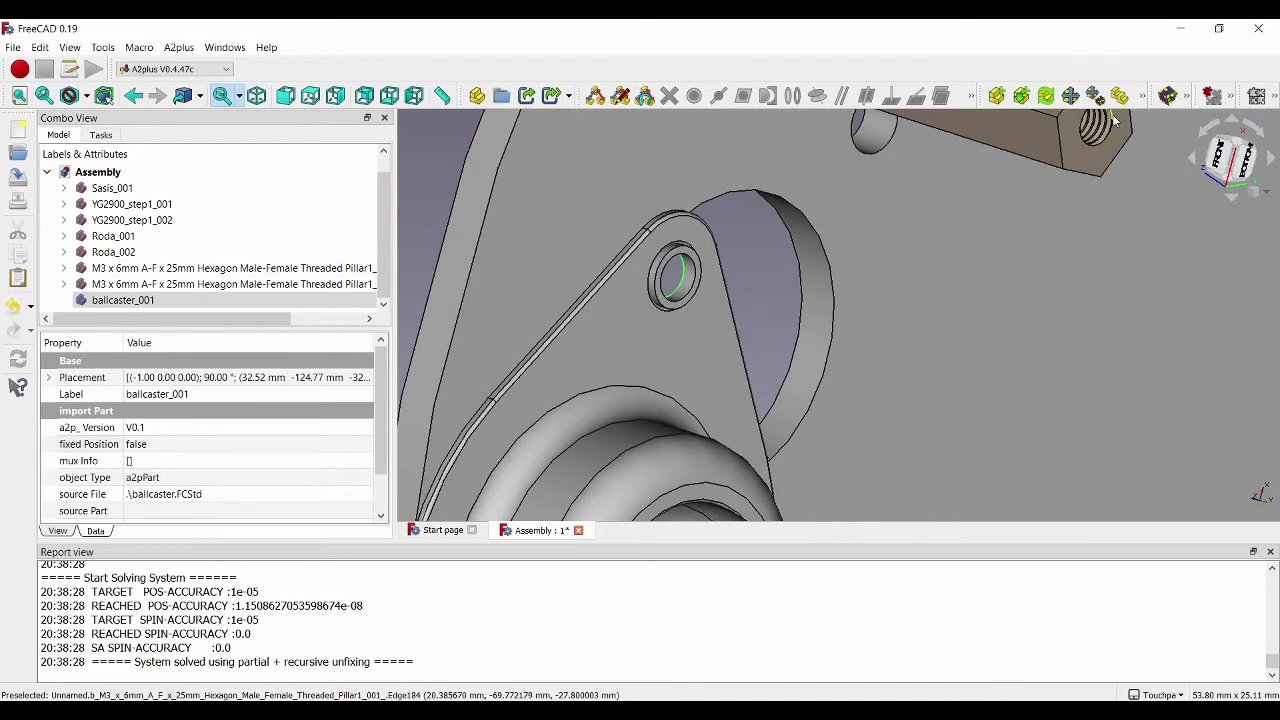
click(679, 281)
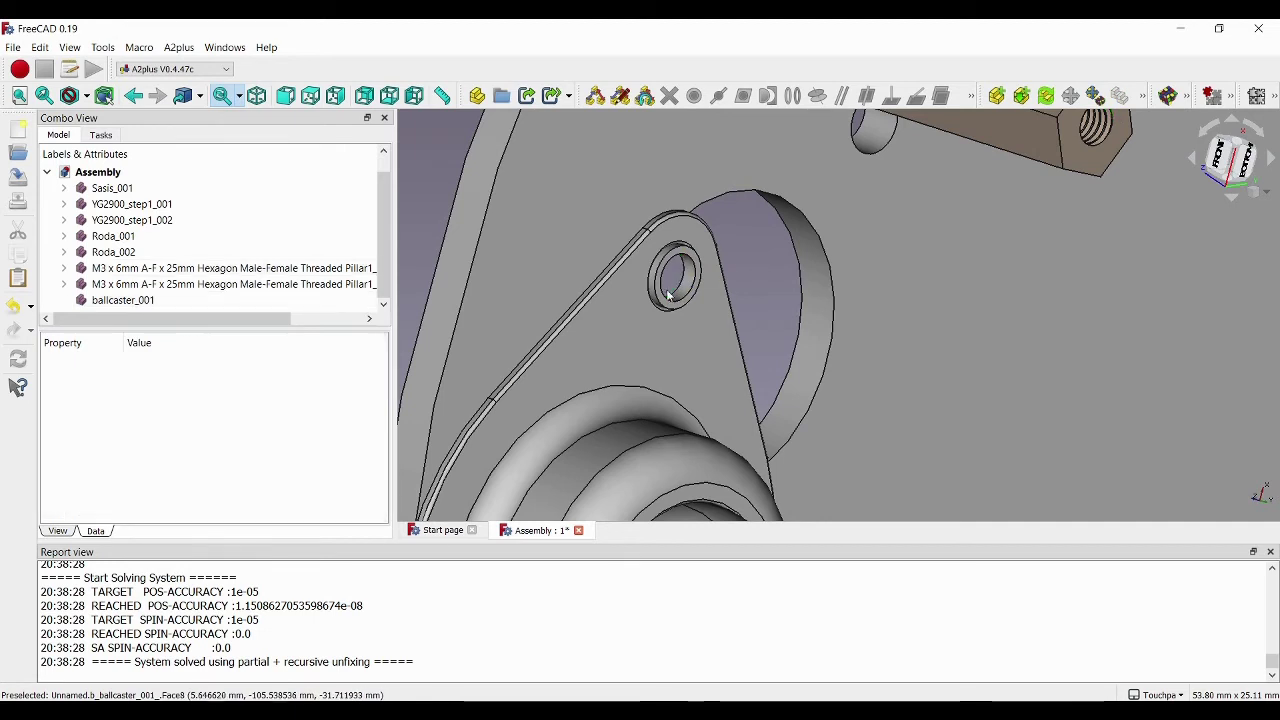
click(684, 283)
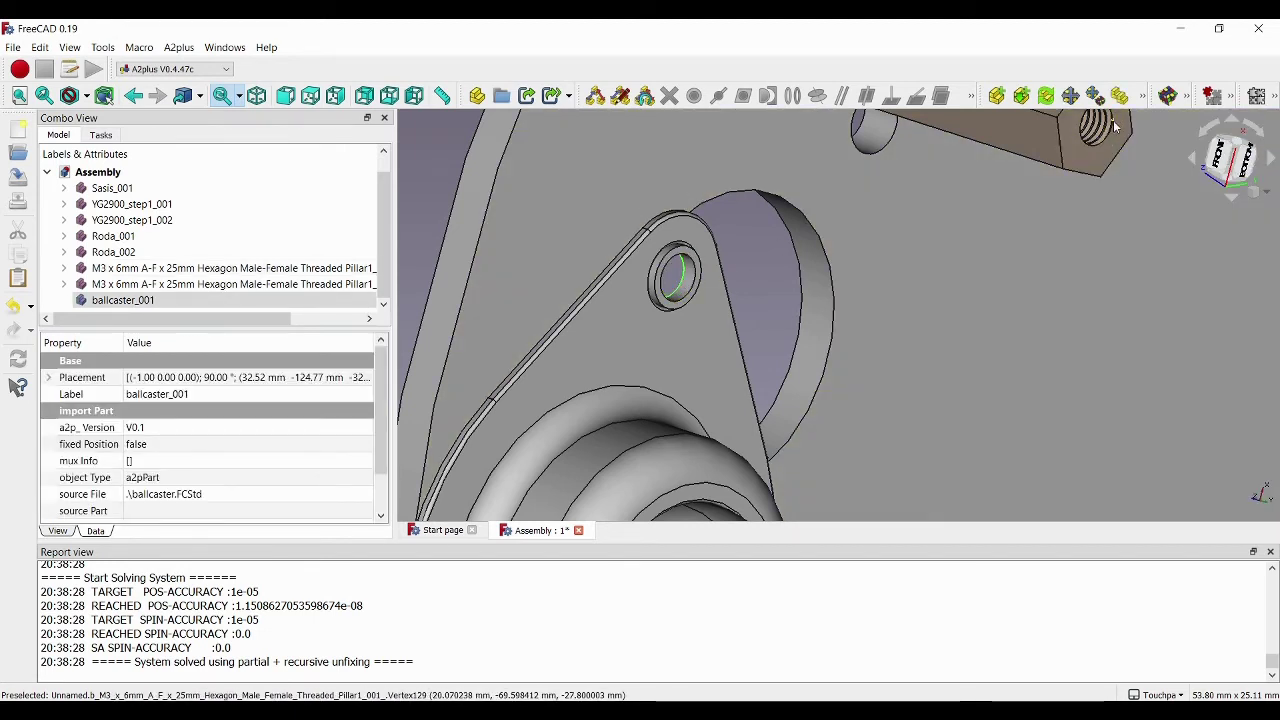
ctrl+click(1115, 126)
click(694, 95)
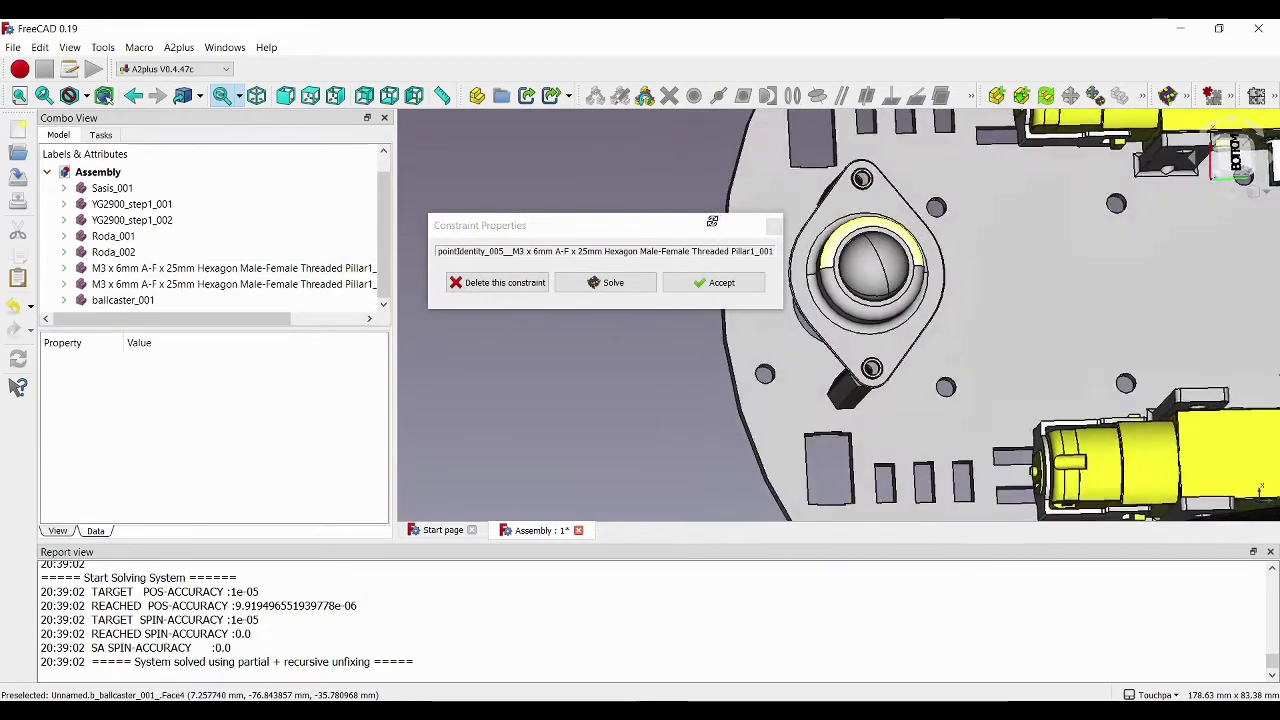
Delete the new pointIdentity constraint between the ball caster and the first pillar, confirming the deletion.
click(500, 283)
click(598, 288)
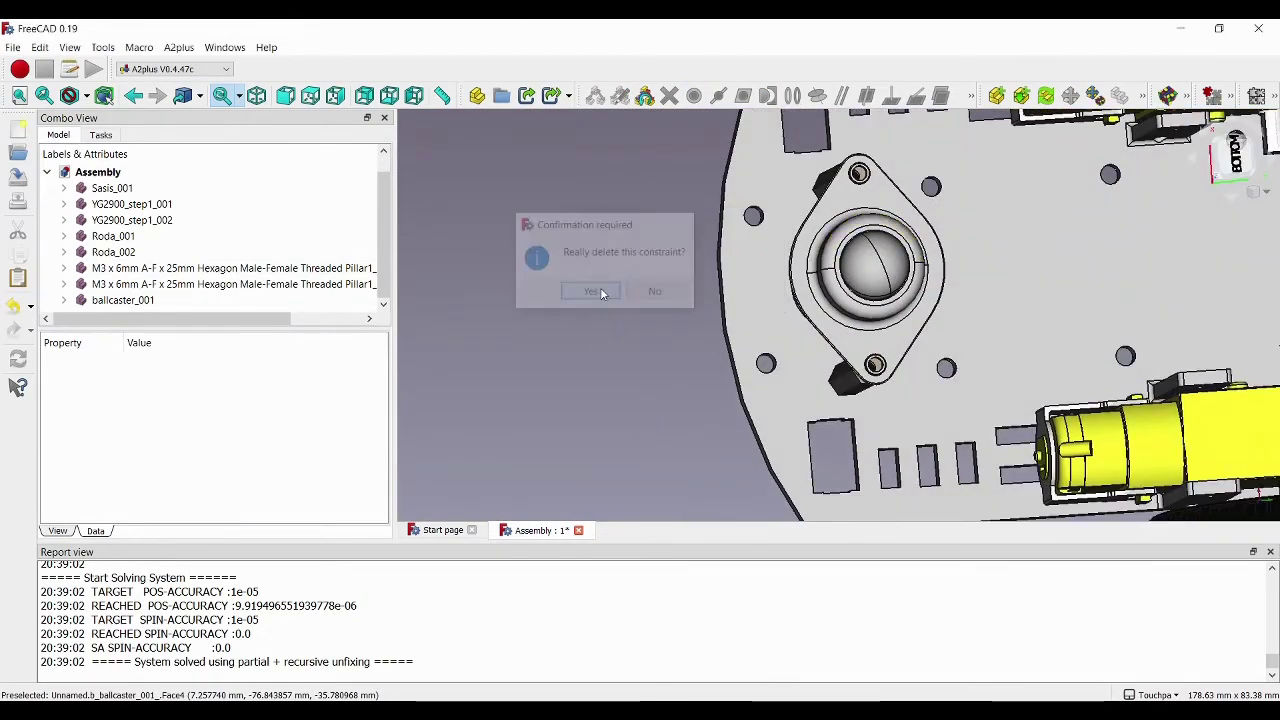
click(65, 300)
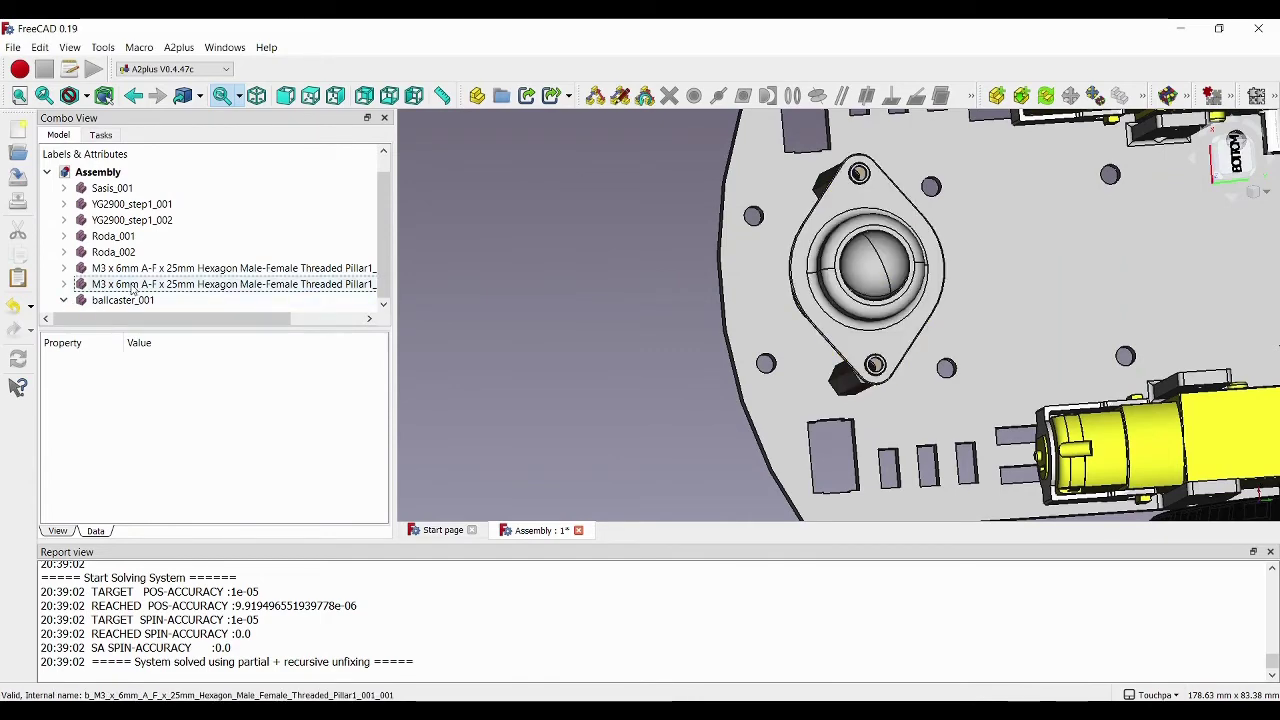
Move the ball caster off the pillars to the outer edge of the chassis so both pillar ends are exposed.
click(866, 214)
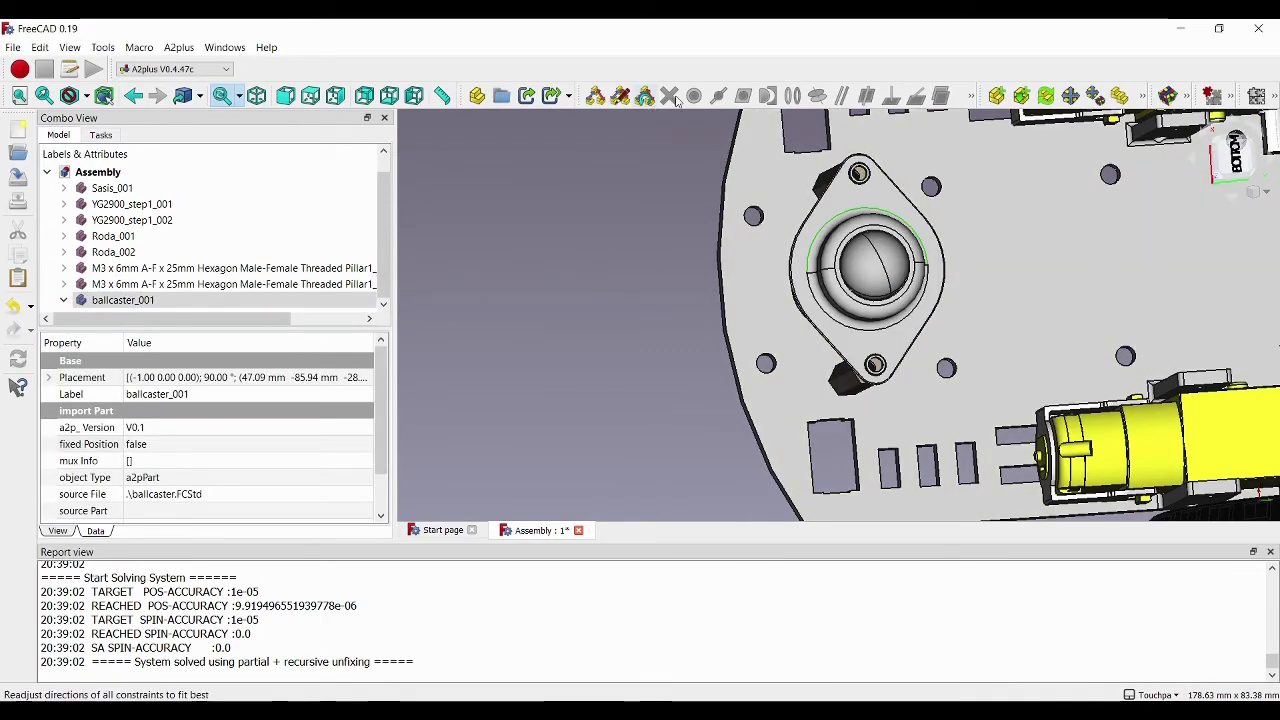
click(1094, 97)
click(867, 265)
click(937, 462)
click(802, 254)
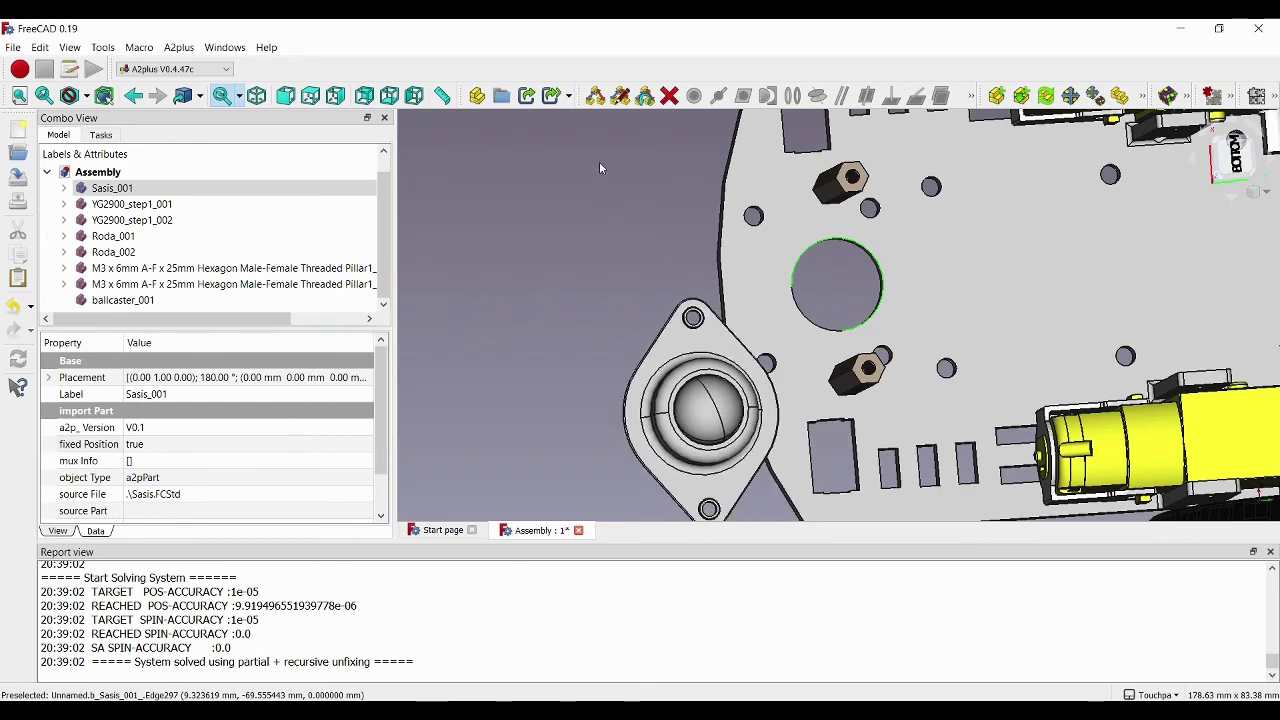
Join the ball caster's mounting-hole edge to the first pillar's threaded-hole edge with a pointIdentity constraint and accept it.
scroll(642, 258, up, 3)
alt+middle_drag(775, 224, 709, 300)
click(745, 403)
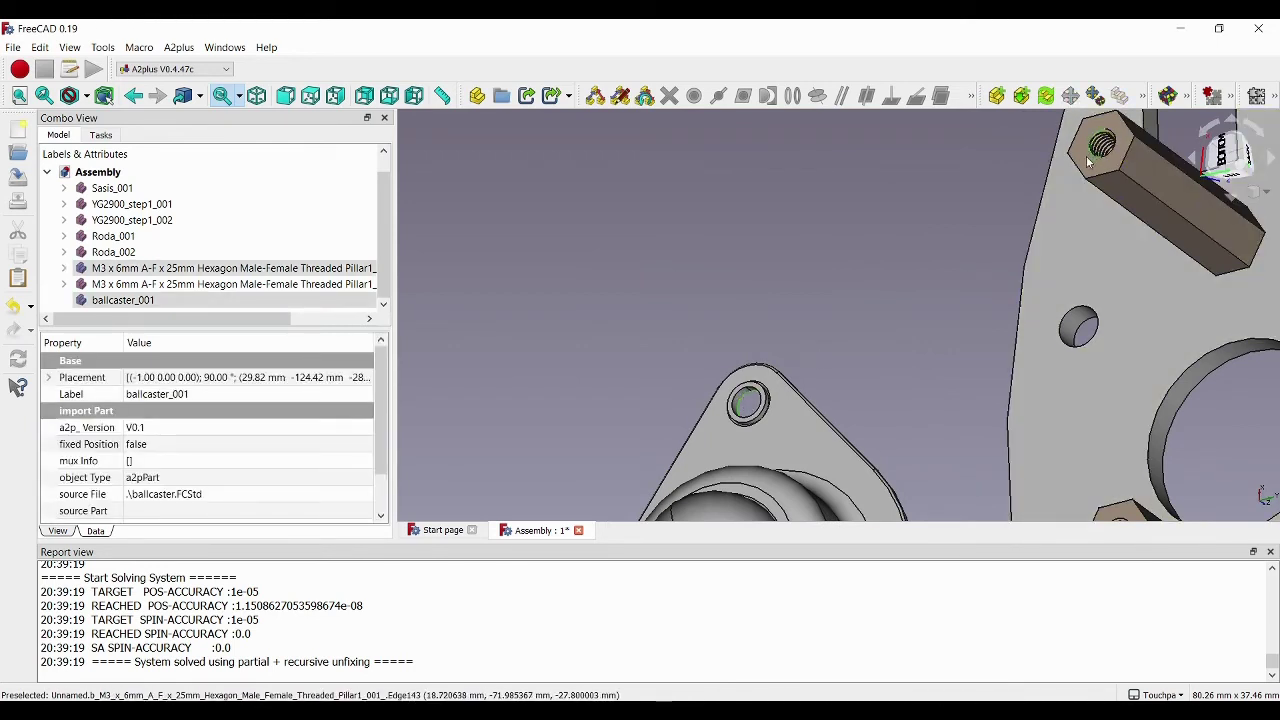
click(860, 325)
click(747, 400)
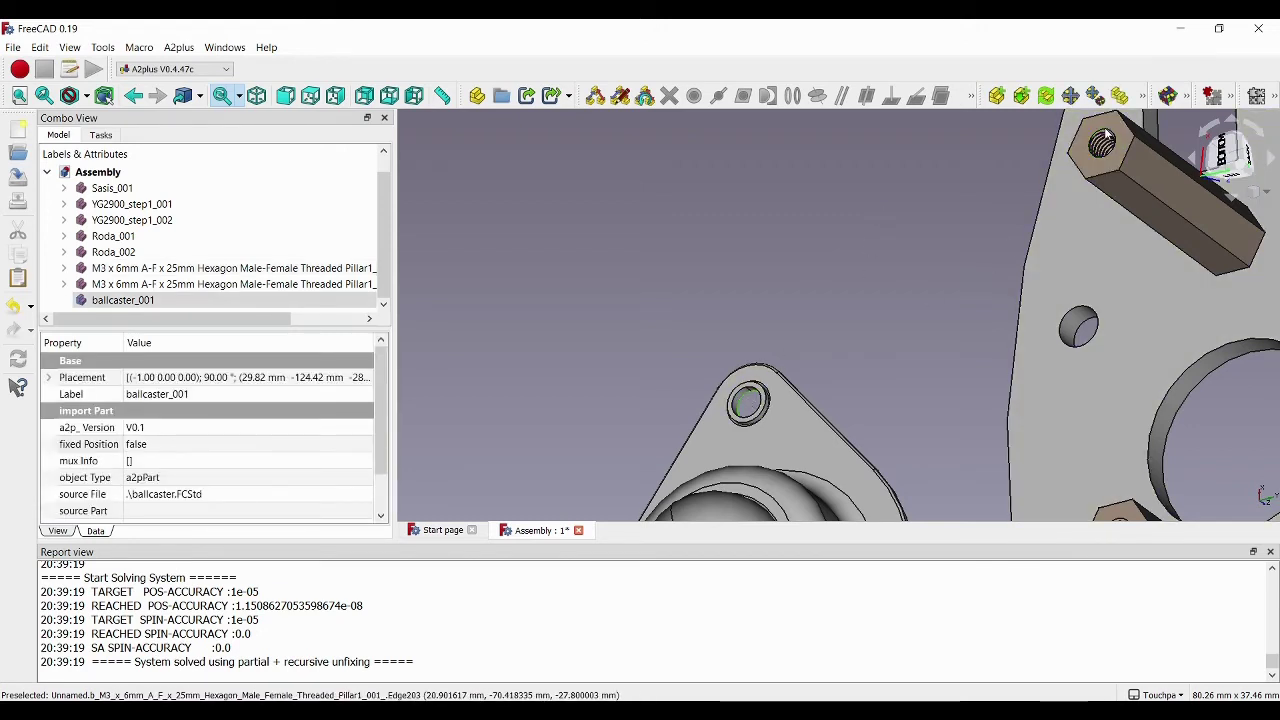
ctrl+click(1107, 137)
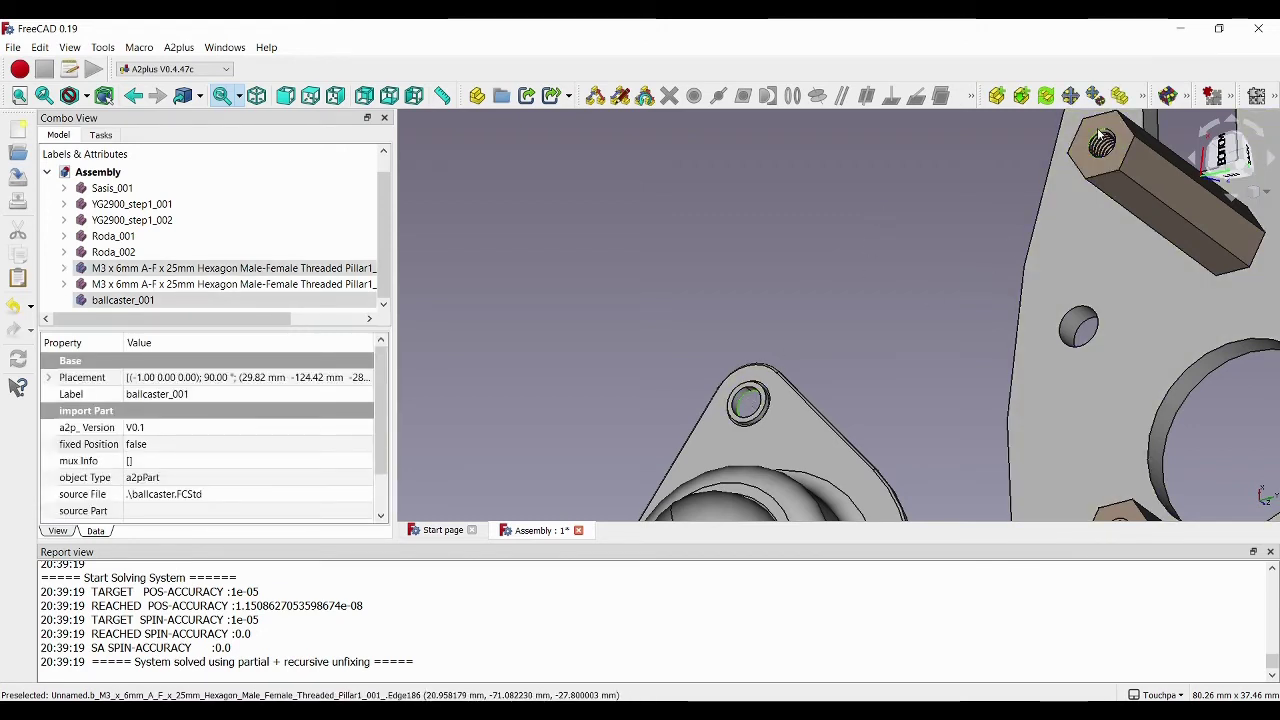
click(739, 399)
click(848, 330)
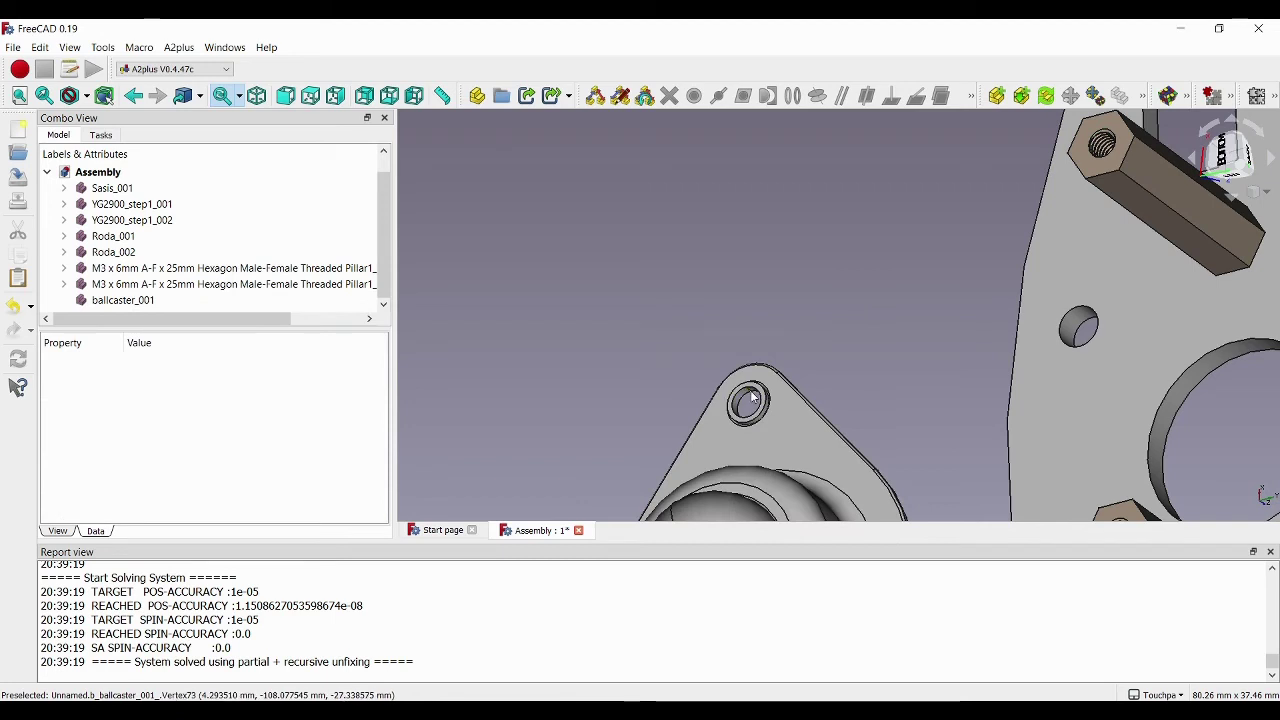
click(753, 397)
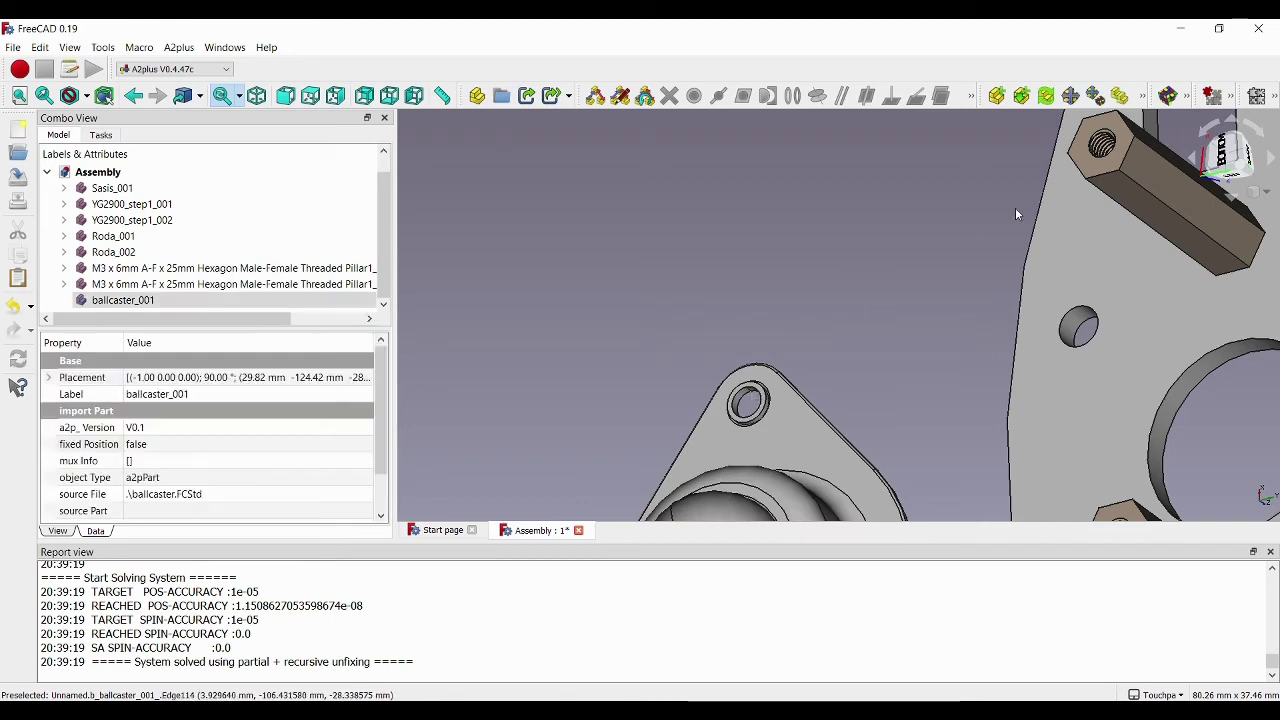
ctrl+click(1107, 137)
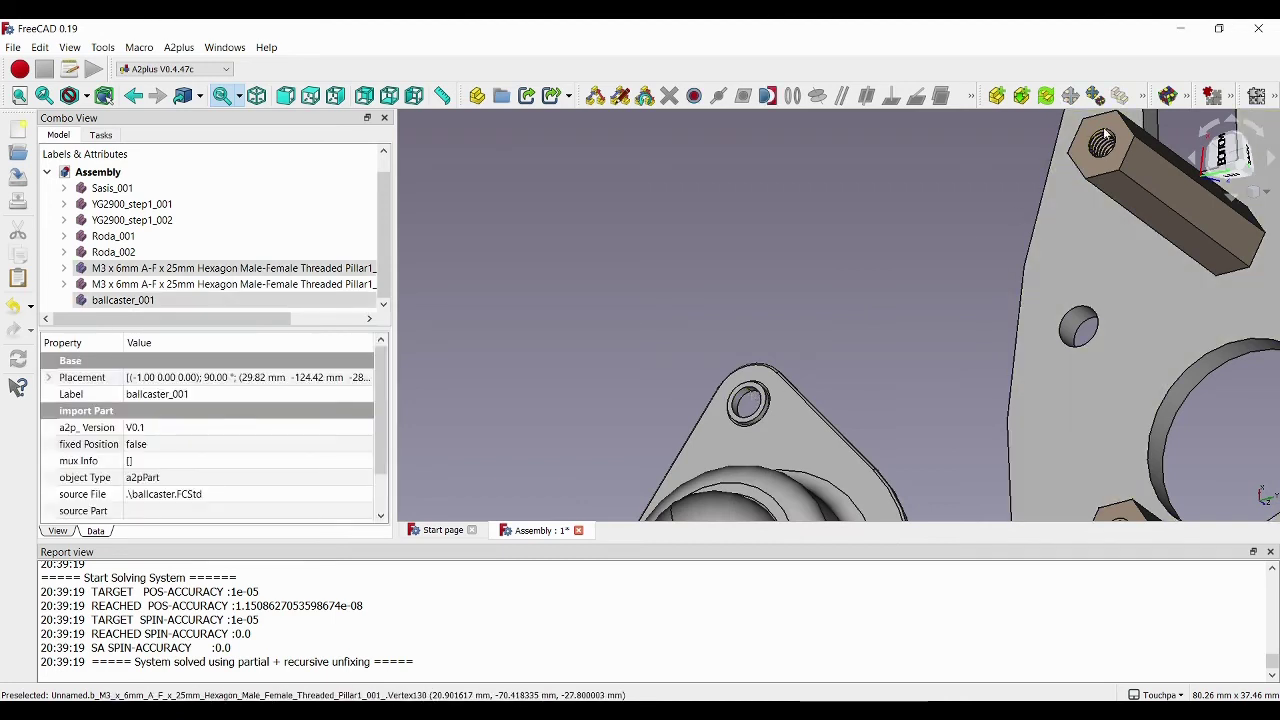
click(694, 97)
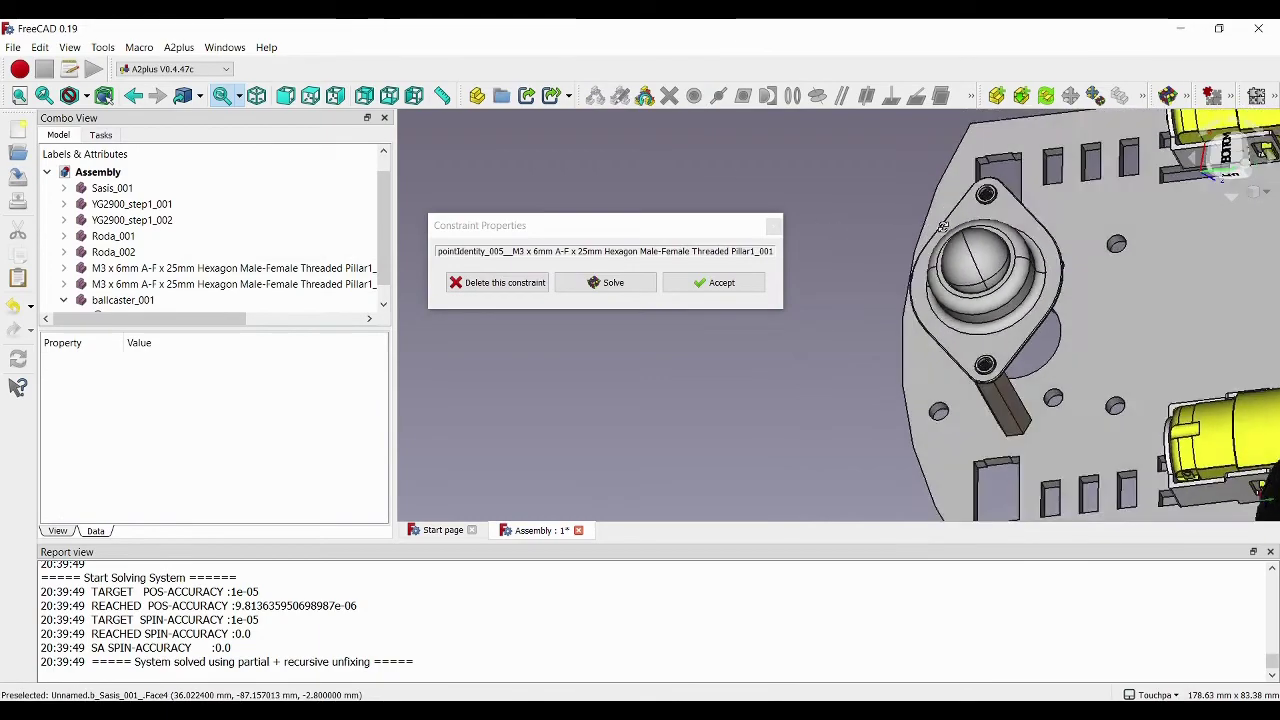
middle_drag(978, 263, 998, 238)
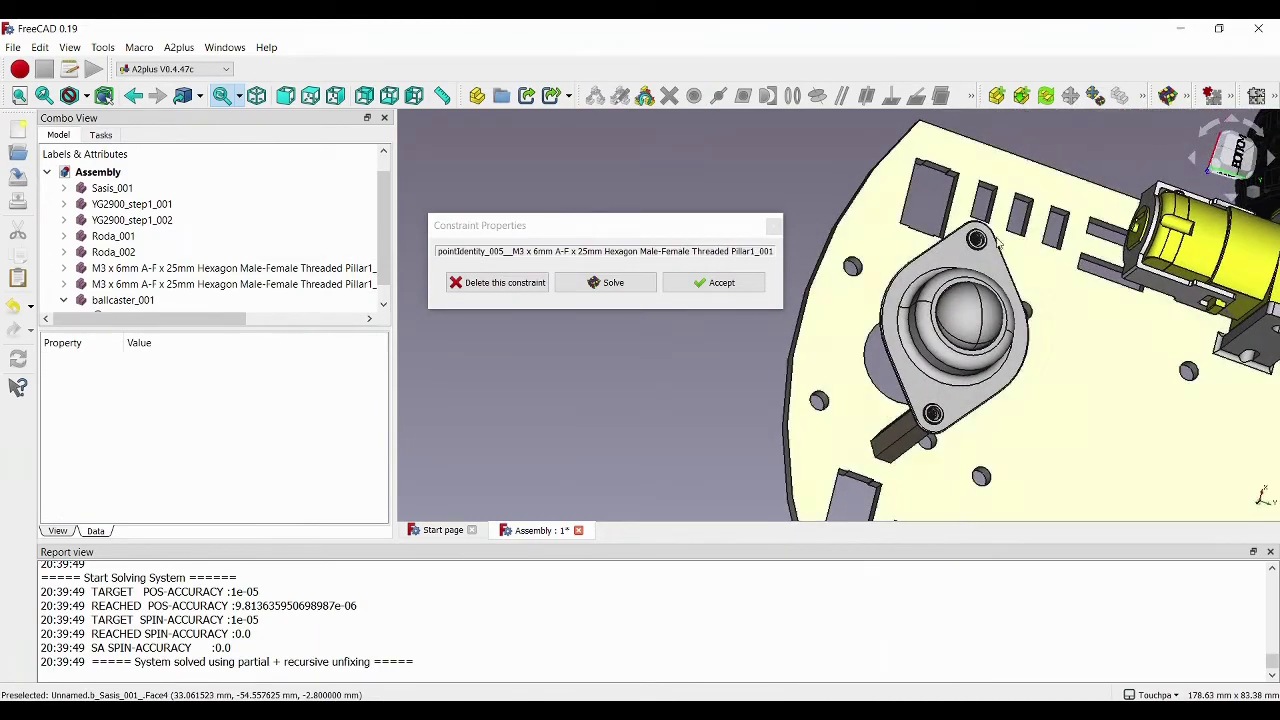
click(742, 279)
Set the ball caster's fixed Position property to true, clear the selection and save the assembly document.
click(250, 300)
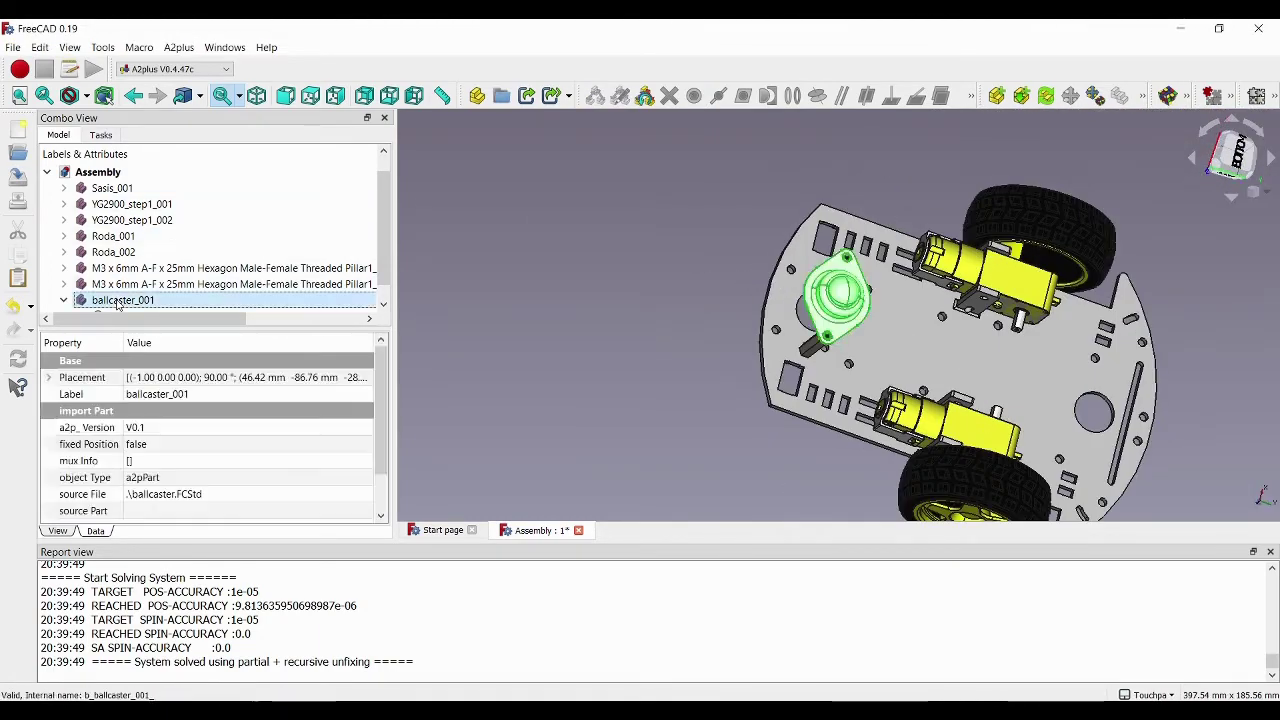
click(310, 446)
click(306, 448)
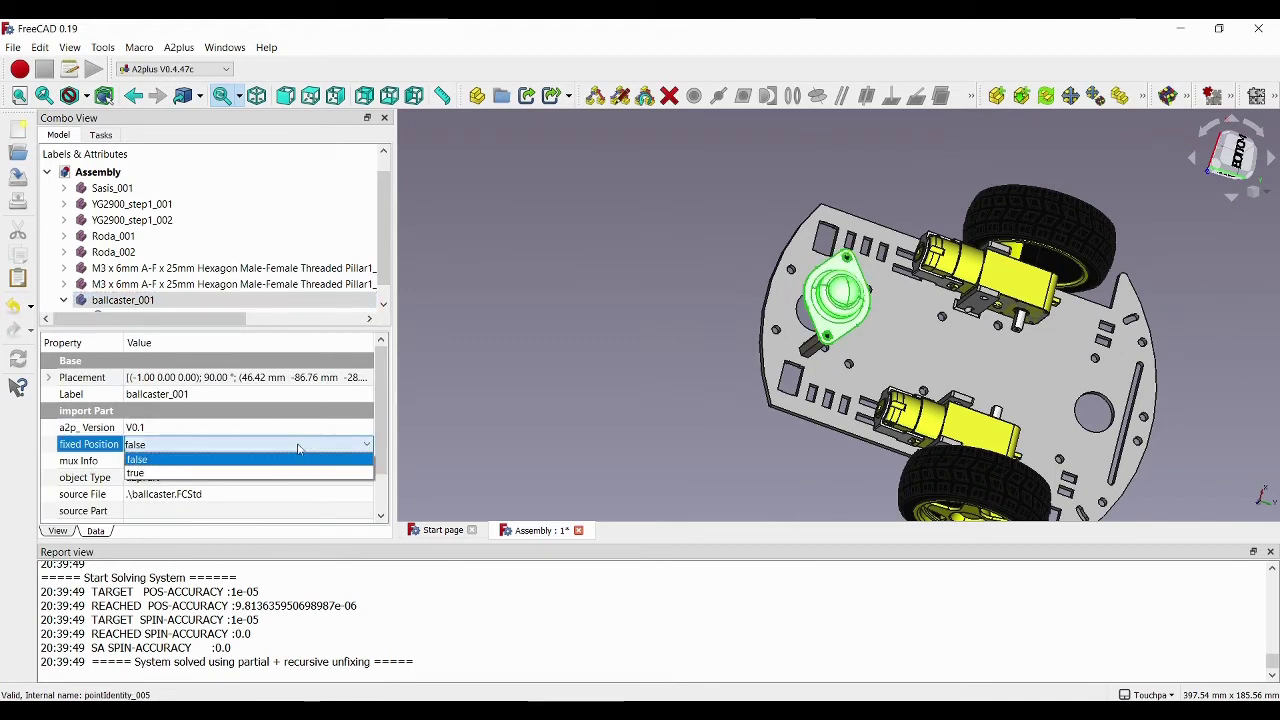
click(275, 476)
click(620, 300)
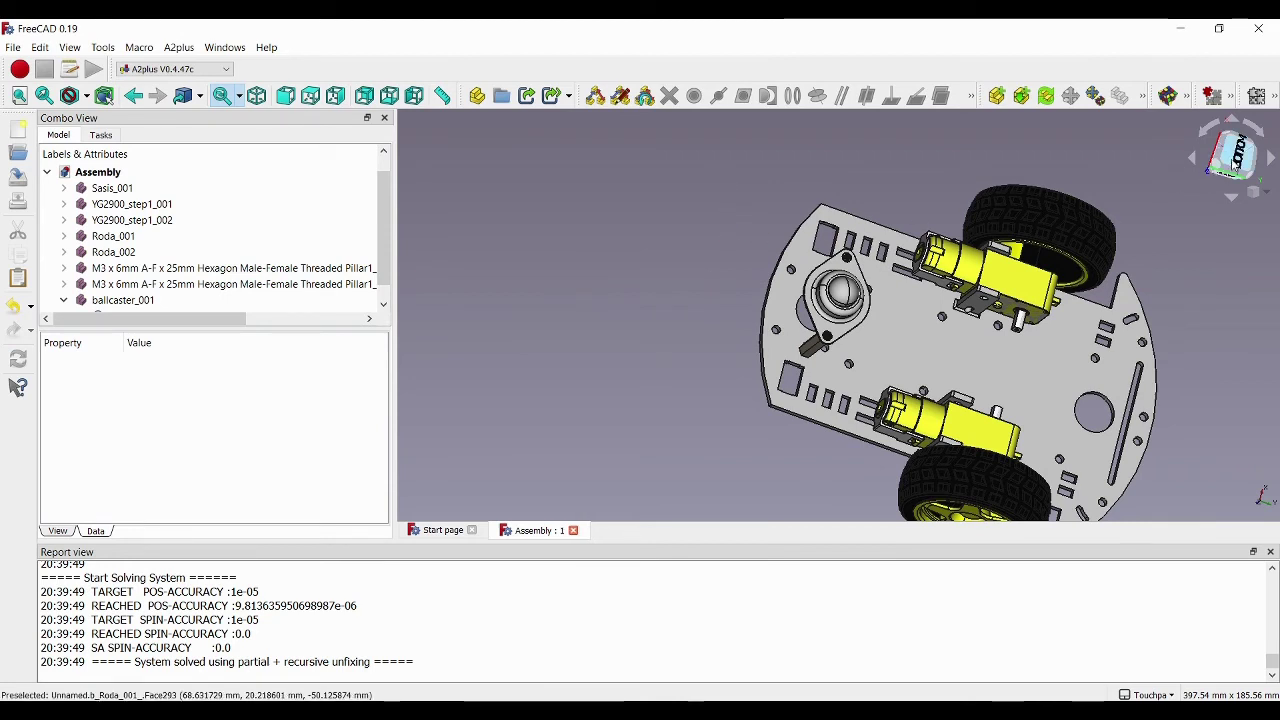
Check the assembled car from the rear, and view it right side up from an angled top view.
click(1235, 160)
click(1235, 122)
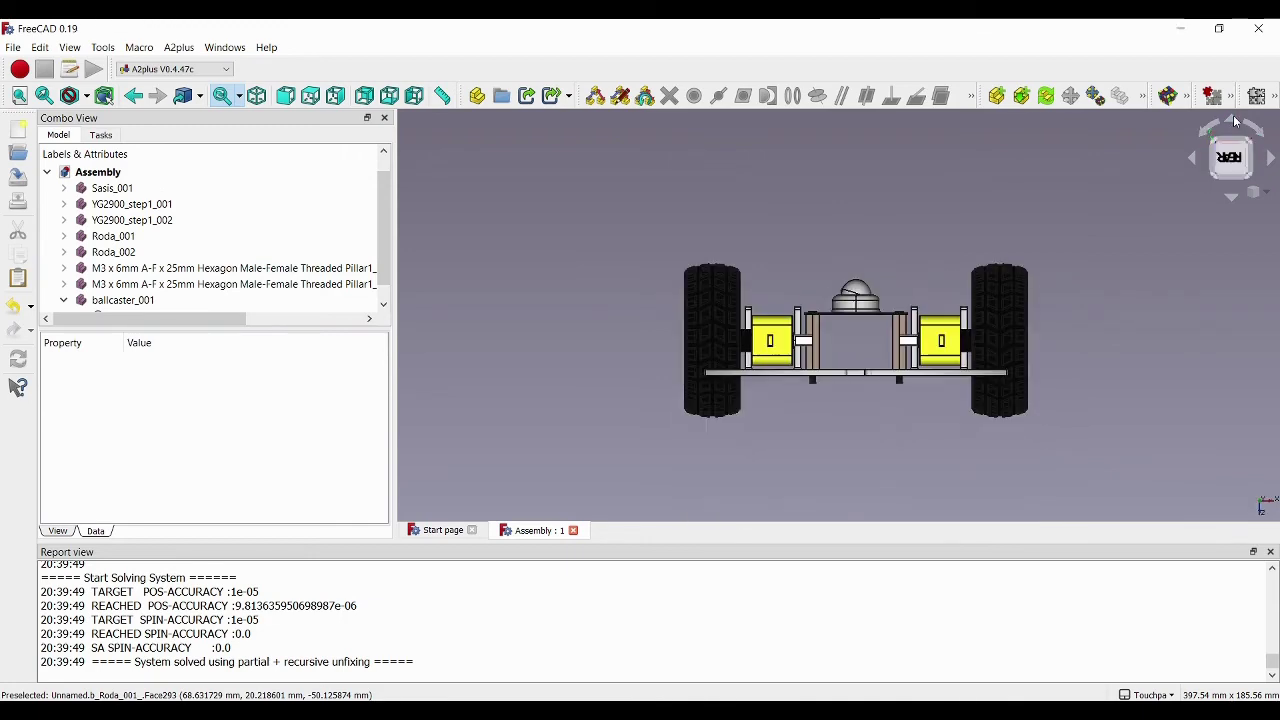
click(1215, 160)
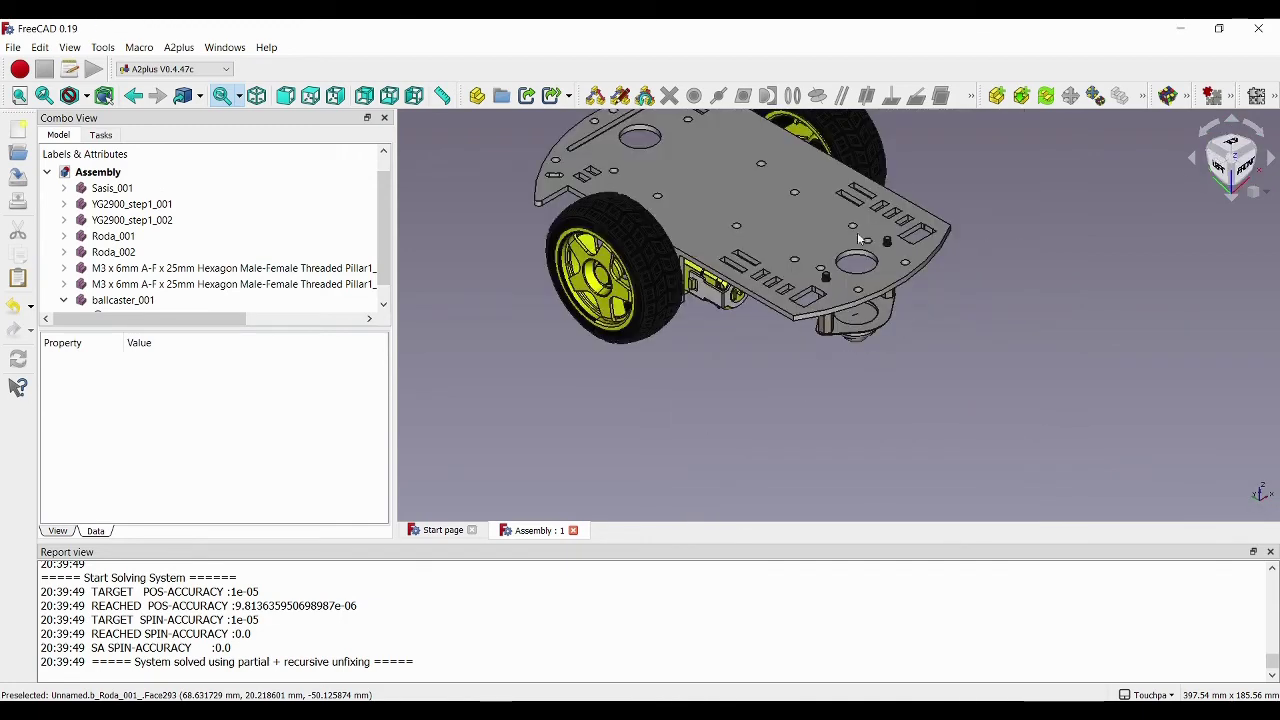
shift+middle_drag(892, 287, 1035, 391)
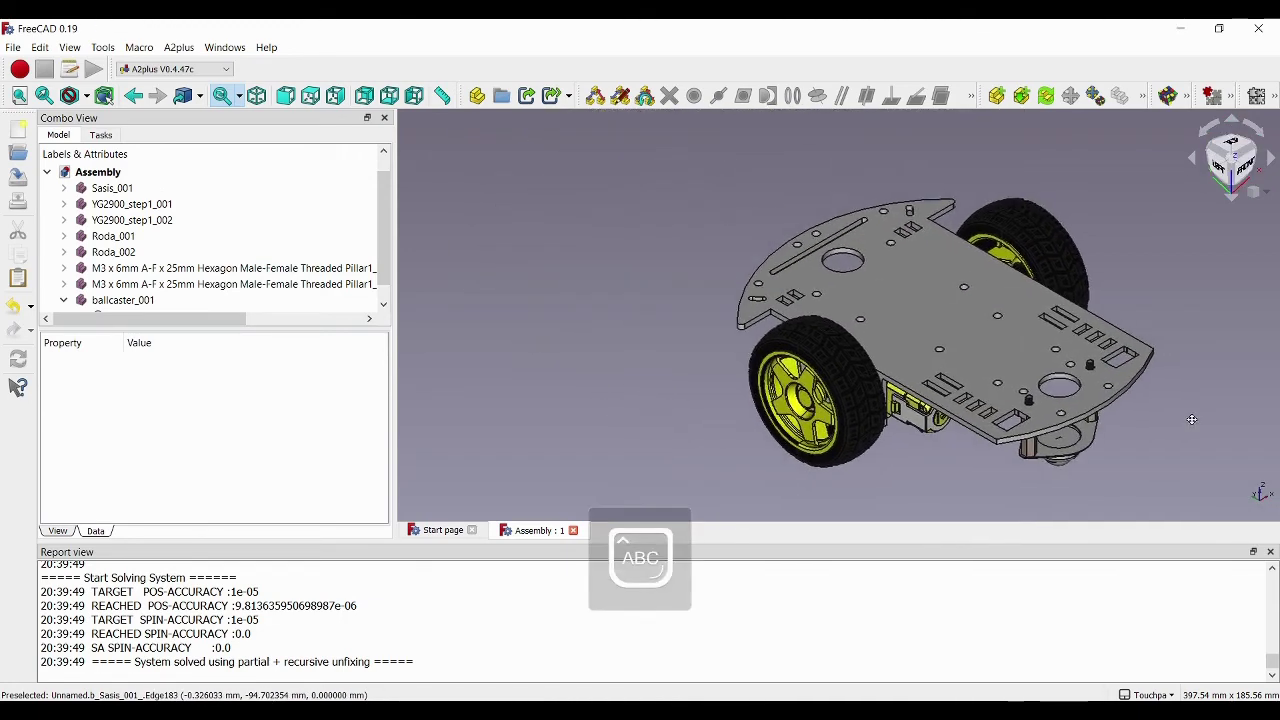
shift+middle_drag(884, 276, 802, 276)
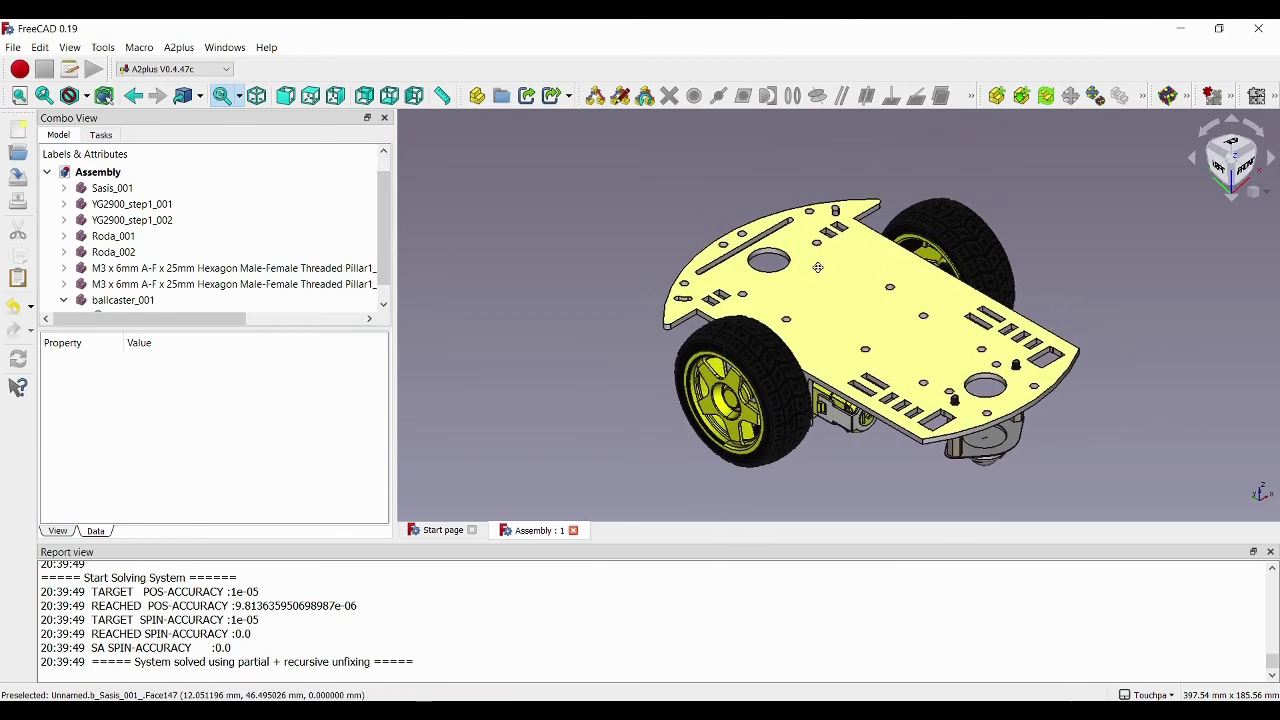
Enlarge the 3D view by narrowing the Combo View and shortening the Report view.
drag(397, 220, 143, 220)
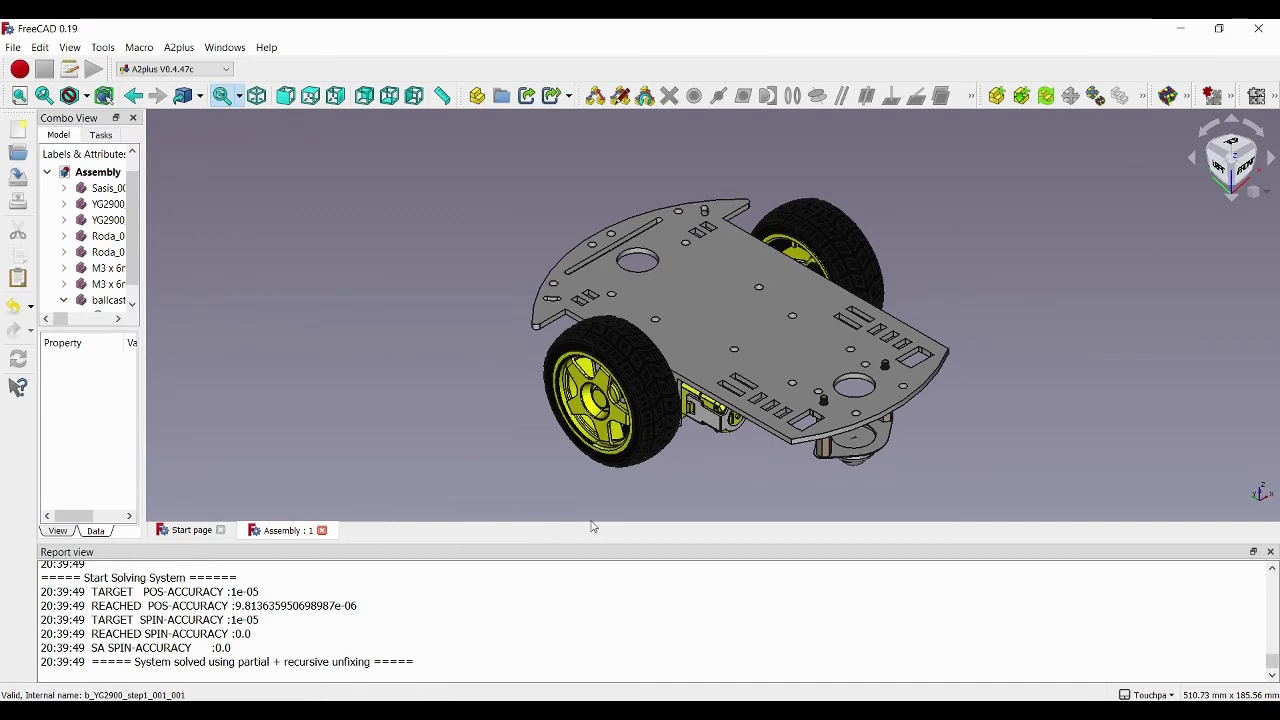
drag(605, 549, 590, 608)
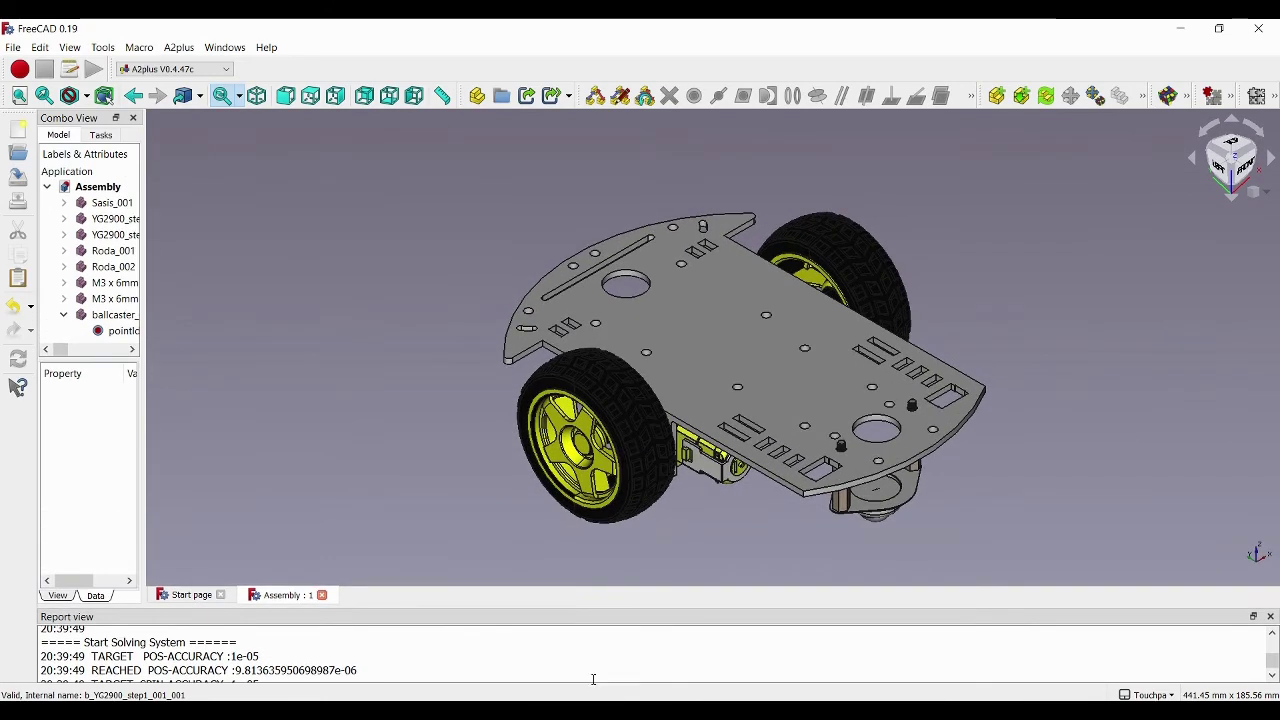
alt+middle_drag(726, 427, 760, 418)
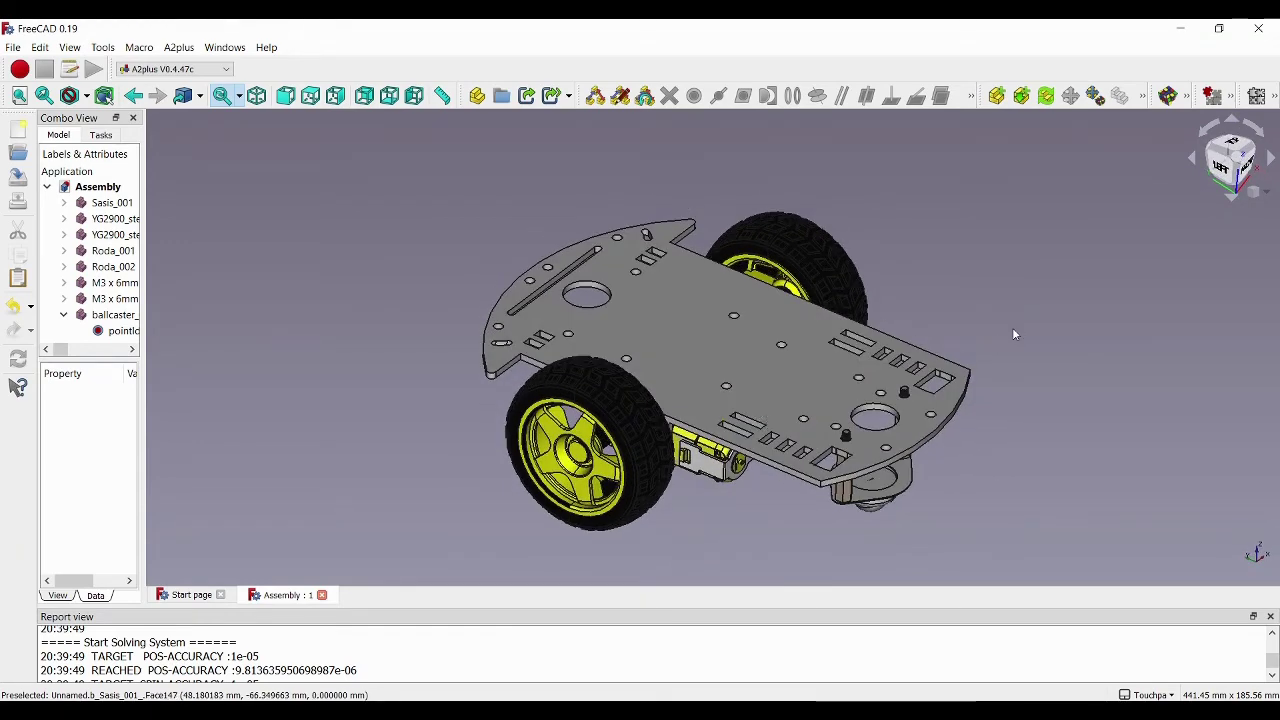